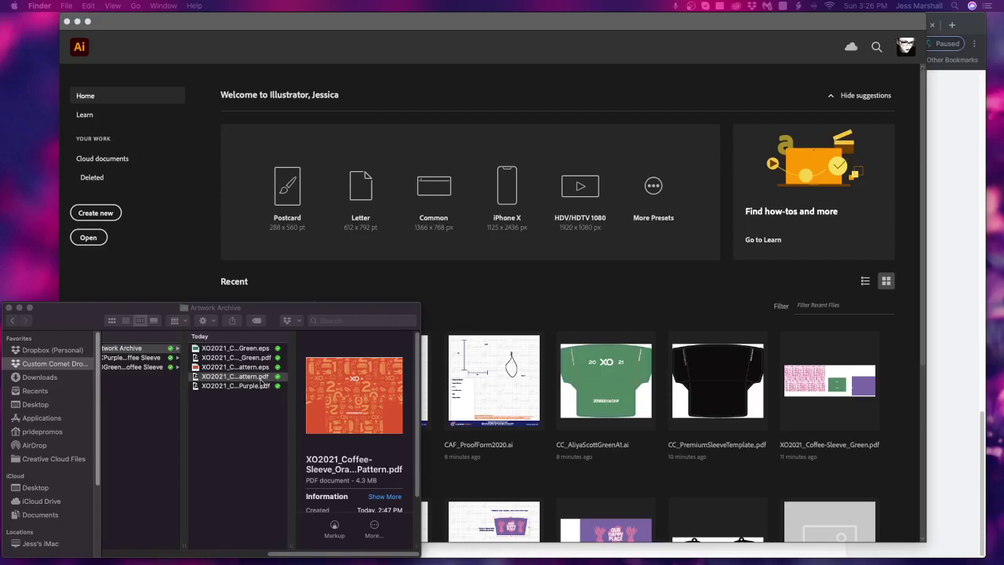
Bring up the context menu for XO2021_Coffee-Sleeve_OrangePattern.pdf to choose an app to open it
{"action": "right_click", "coordinate": [249, 382]}
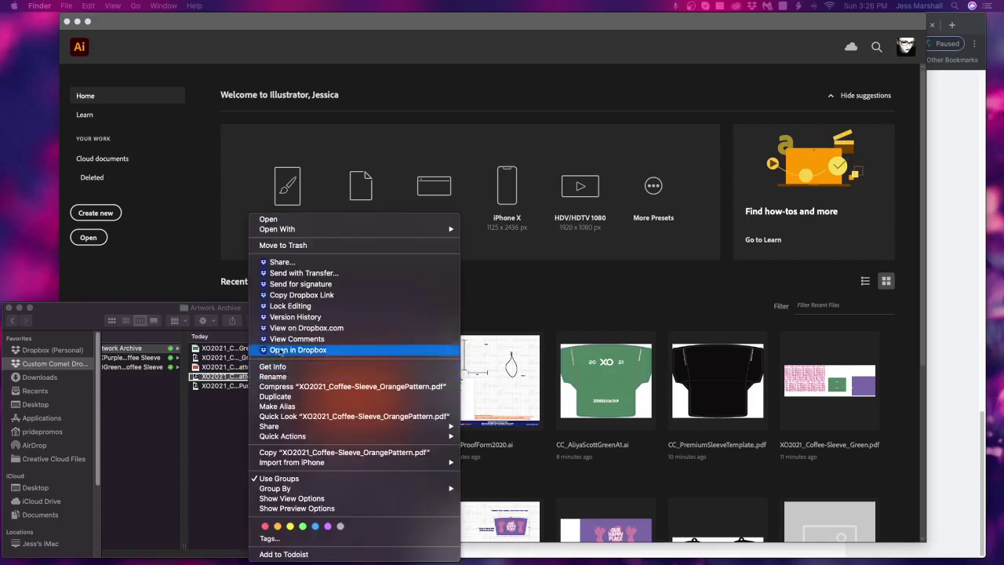
Open the orange pattern PDF in Illustrator 2021, undo a stray text object, and select all artwork
{"action": "mouse_move", "coordinate": [326, 233]}
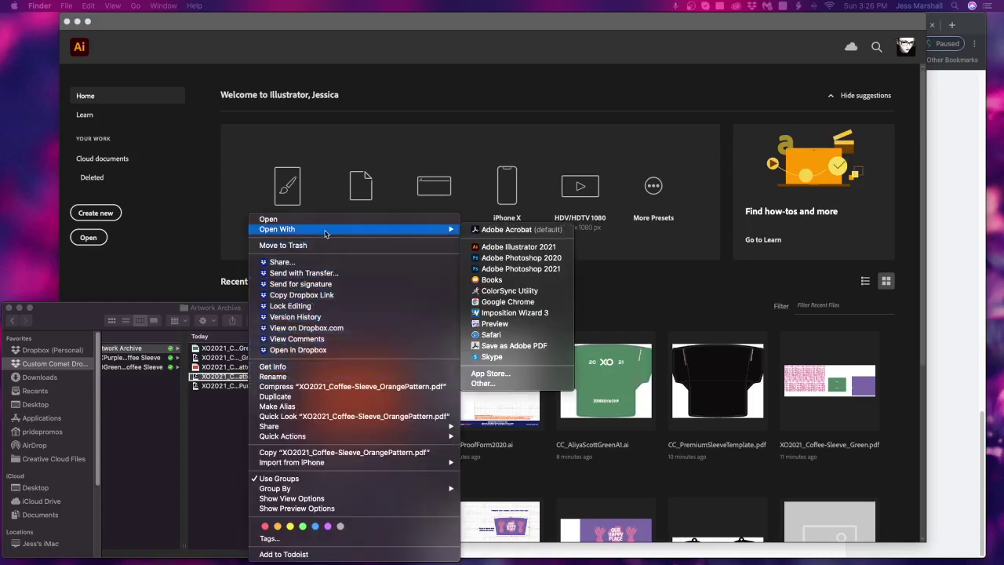
{"action": "left_click", "coordinate": [518, 248]}
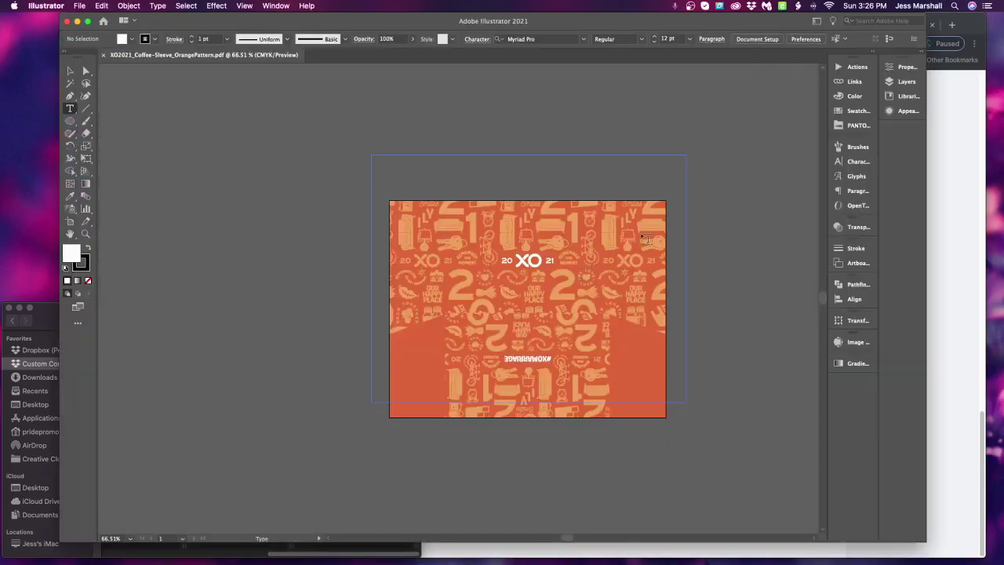
{"action": "left_click", "coordinate": [734, 225]}
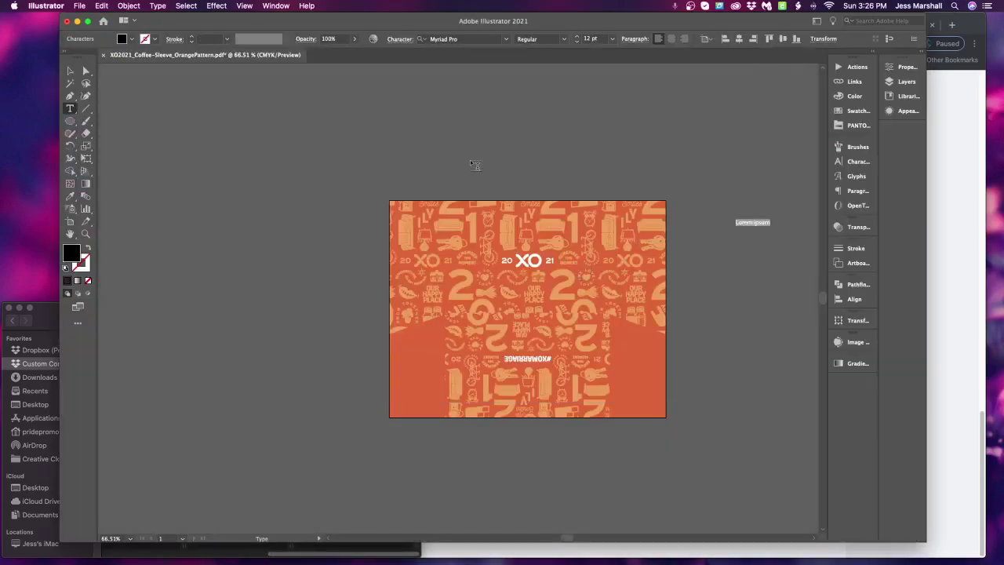
{"action": "key", "text": "super+z"}
{"action": "left_click", "coordinate": [70, 71]}
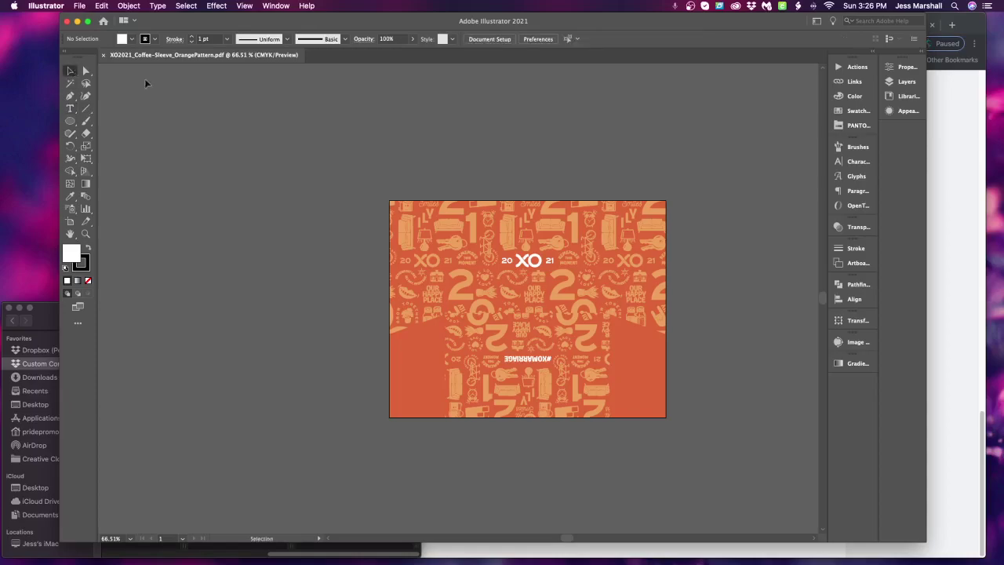
{"action": "scroll", "coordinate": [747, 191], "scroll_direction": "right", "scroll_amount": 2}
{"action": "scroll", "coordinate": [748, 191], "scroll_direction": "down", "scroll_amount": 2}
{"action": "left_click_drag", "start_coordinate": [254, 115], "coordinate": [801, 497]}
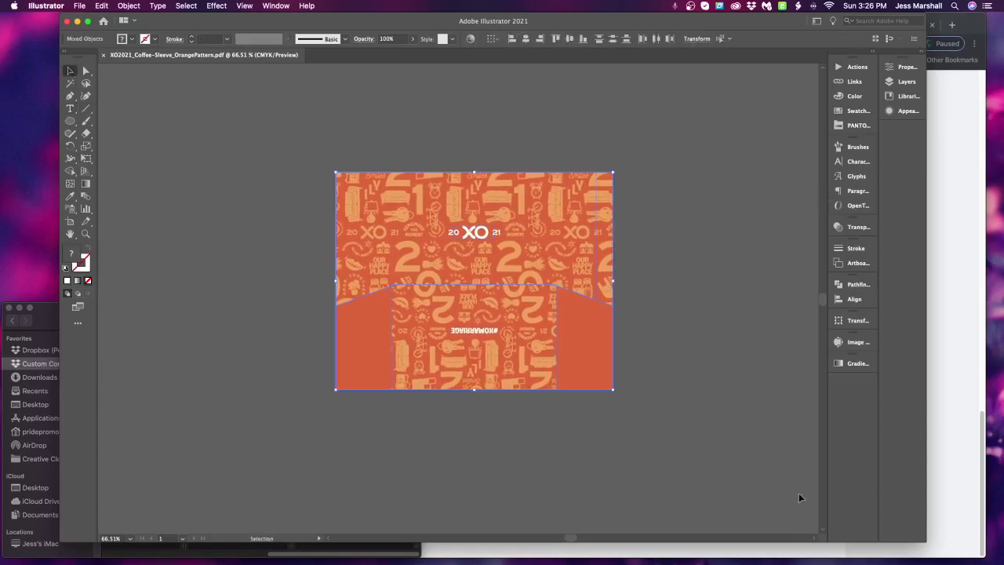
Try Object > Clipping Mask > Release on the pattern, then undo it
{"action": "left_click", "coordinate": [79, 7]}
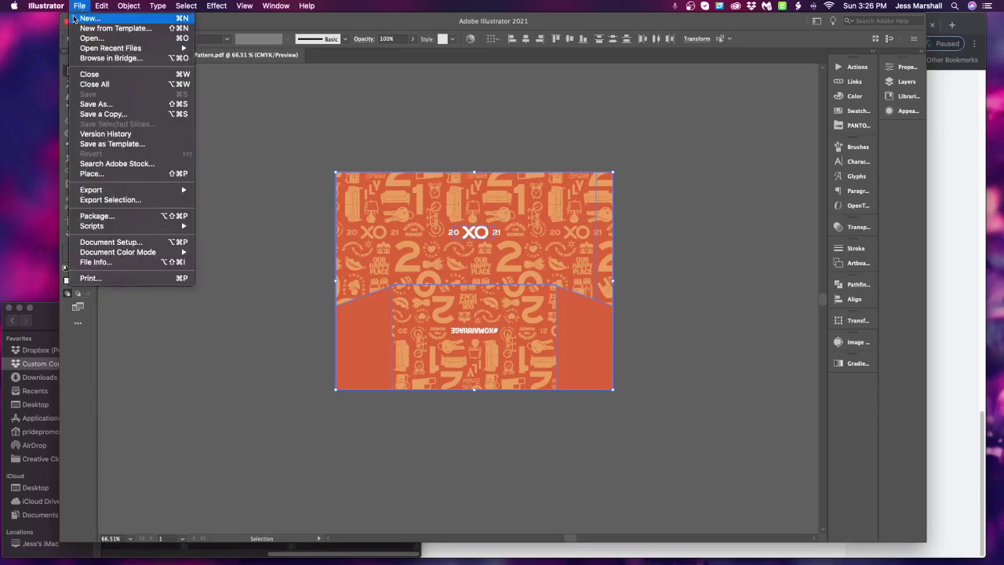
{"action": "mouse_move", "coordinate": [128, 6]}
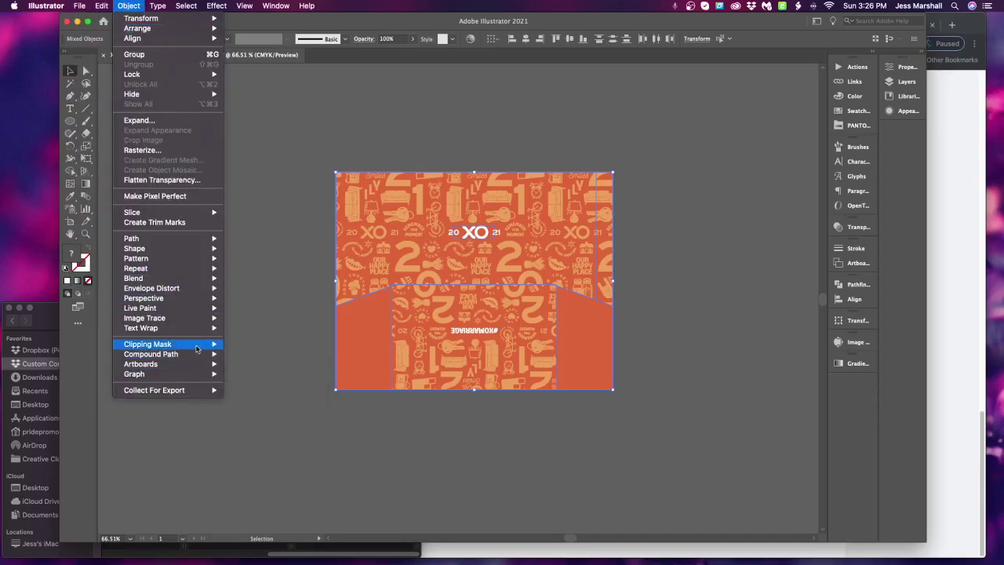
{"action": "mouse_move", "coordinate": [196, 349]}
{"action": "left_click", "coordinate": [245, 354]}
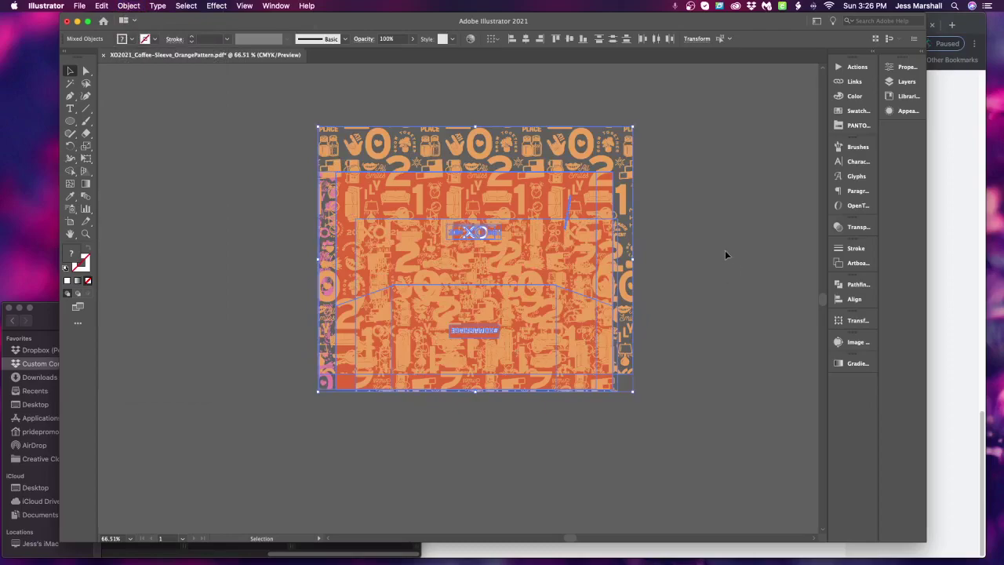
{"action": "key", "text": "super+z"}
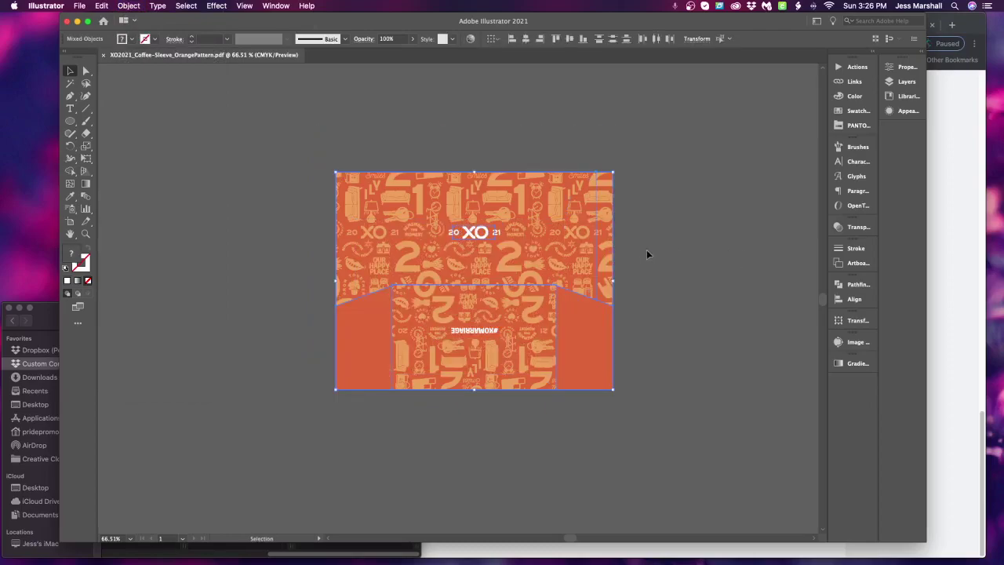
Test moving the inner pattern with Direct Selection, then undo the move
{"action": "left_click", "coordinate": [689, 249]}
{"action": "key", "text": "a"}
{"action": "left_click", "coordinate": [534, 258]}
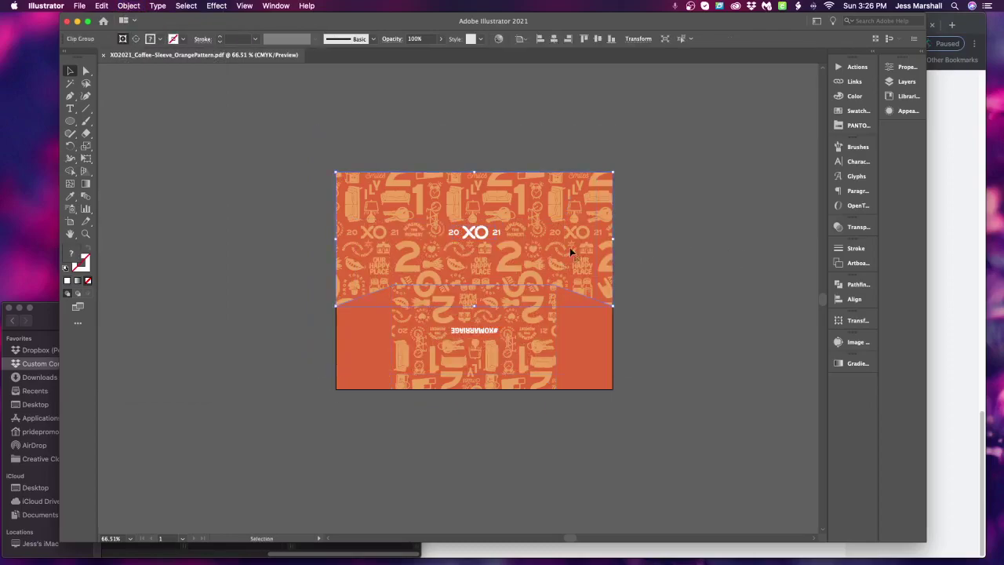
{"action": "left_click_drag", "start_coordinate": [570, 262], "coordinate": [675, 252]}
{"action": "key", "text": "super+z"}
Open CC_PremiumSleeveTemplate.pdf from recent files and expand its ART LAYER before returning to the pattern
{"action": "left_click", "coordinate": [80, 5]}
{"action": "mouse_move", "coordinate": [116, 51]}
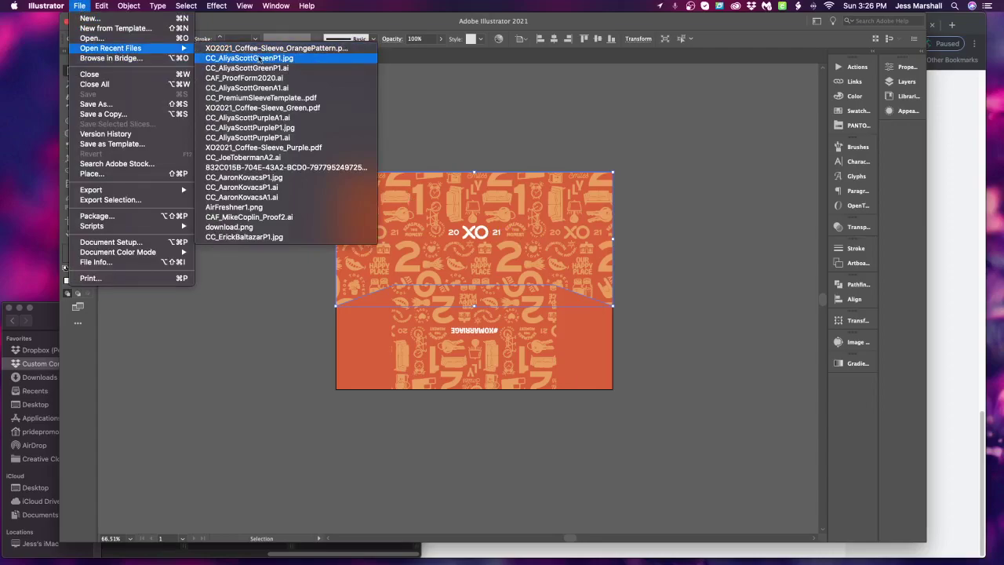
{"action": "left_click", "coordinate": [312, 98]}
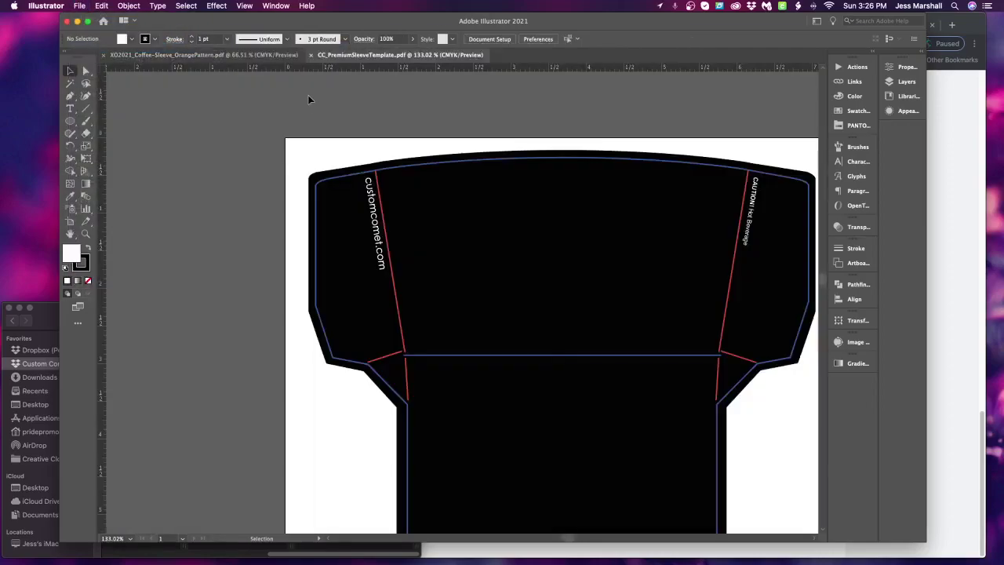
{"action": "left_click", "coordinate": [904, 82]}
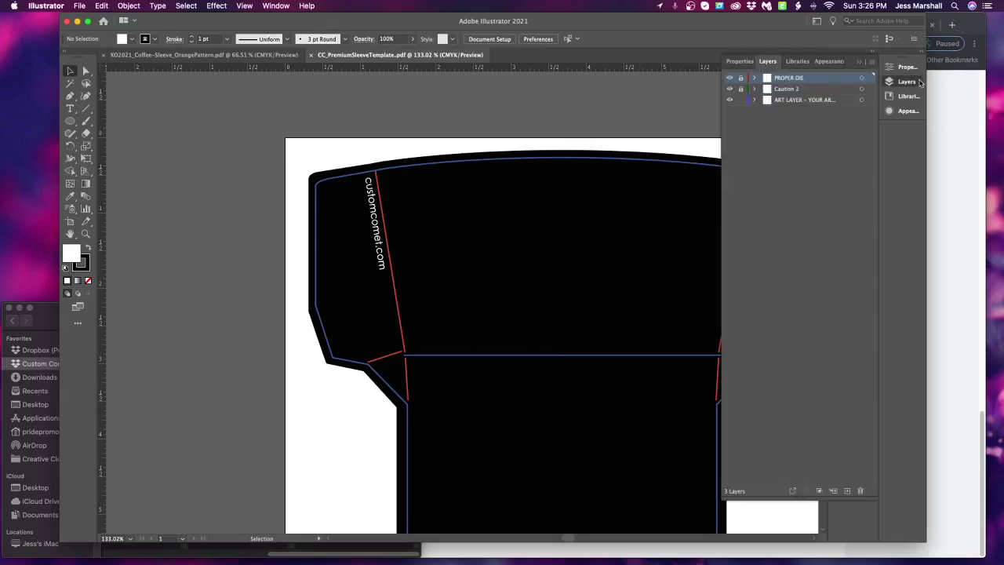
{"action": "left_click", "coordinate": [754, 101]}
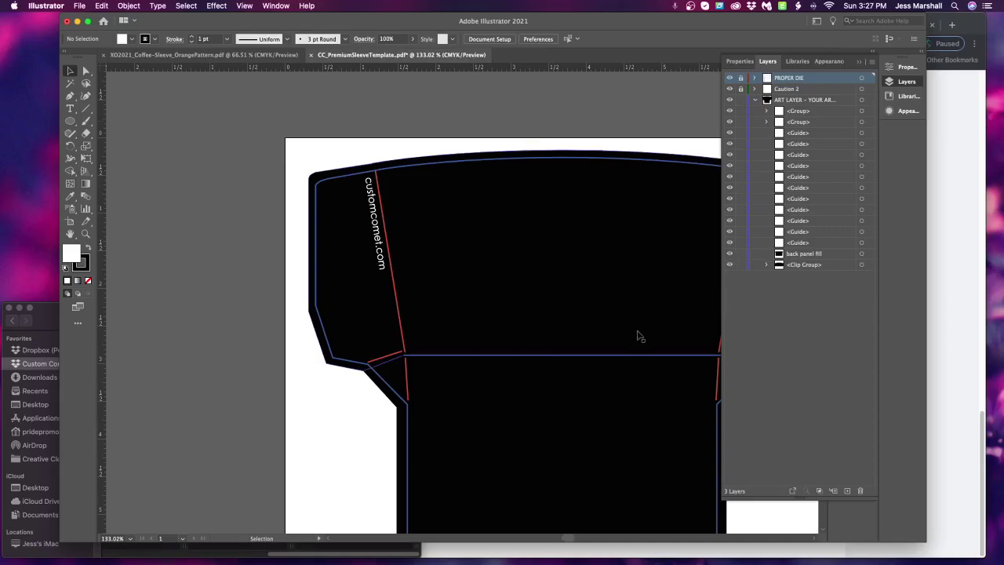
{"action": "left_click_drag", "start_coordinate": [634, 341], "coordinate": [520, 309]}
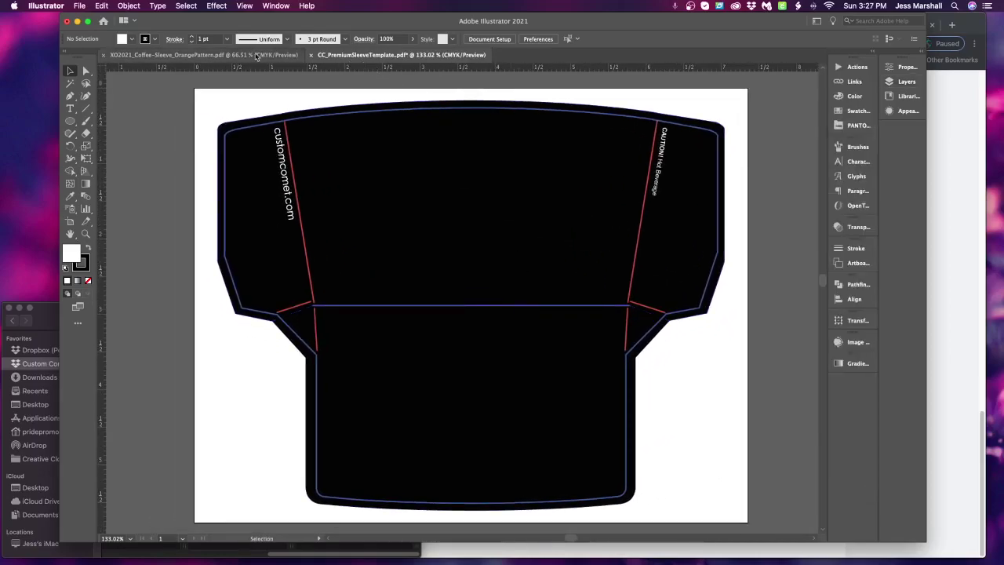
{"action": "left_click", "coordinate": [283, 54]}
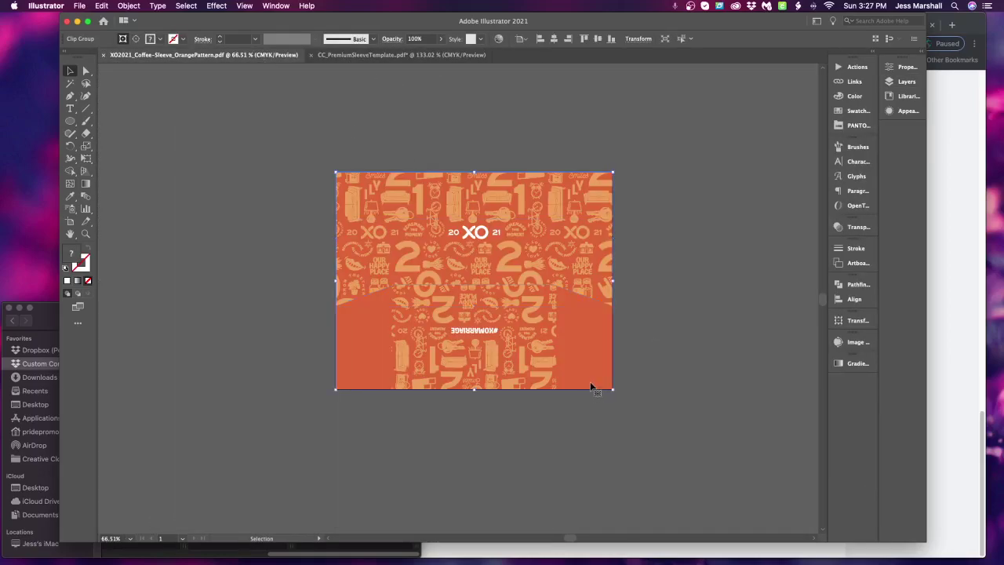
Copy the orange background rectangle into the template's back panel fill layer
{"action": "left_click_drag", "start_coordinate": [590, 376], "coordinate": [778, 410]}
{"action": "key", "text": "super+c"}
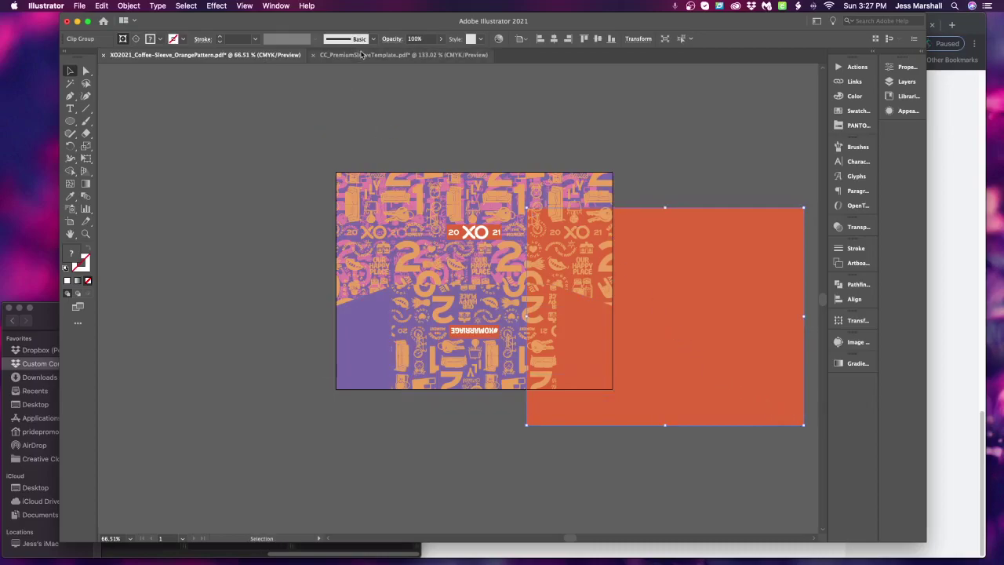
{"action": "left_click", "coordinate": [401, 55]}
{"action": "key", "text": "super+v"}
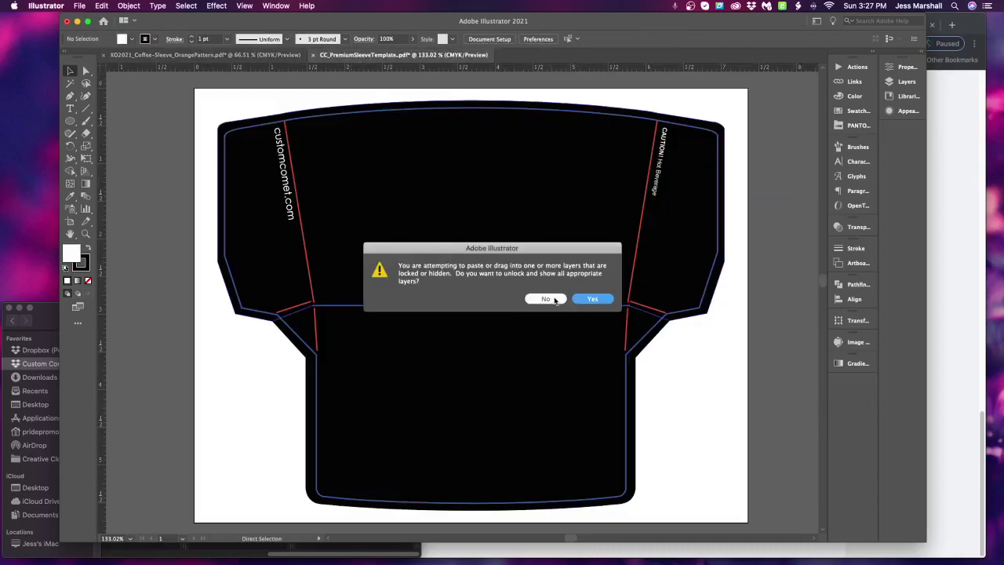
{"action": "left_click", "coordinate": [546, 299]}
{"action": "left_click", "coordinate": [907, 83]}
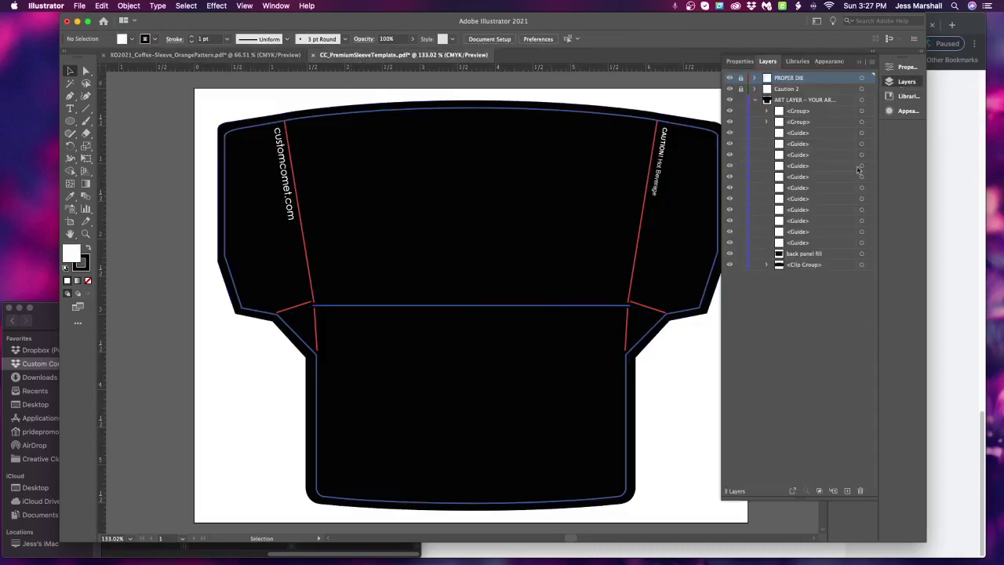
{"action": "left_click", "coordinate": [828, 254]}
{"action": "key", "text": "super+v"}
Place the pasted orange rectangle beside the sleeve and select the black sleeve artwork
{"action": "left_click", "coordinate": [473, 339], "text": "alt+super"}
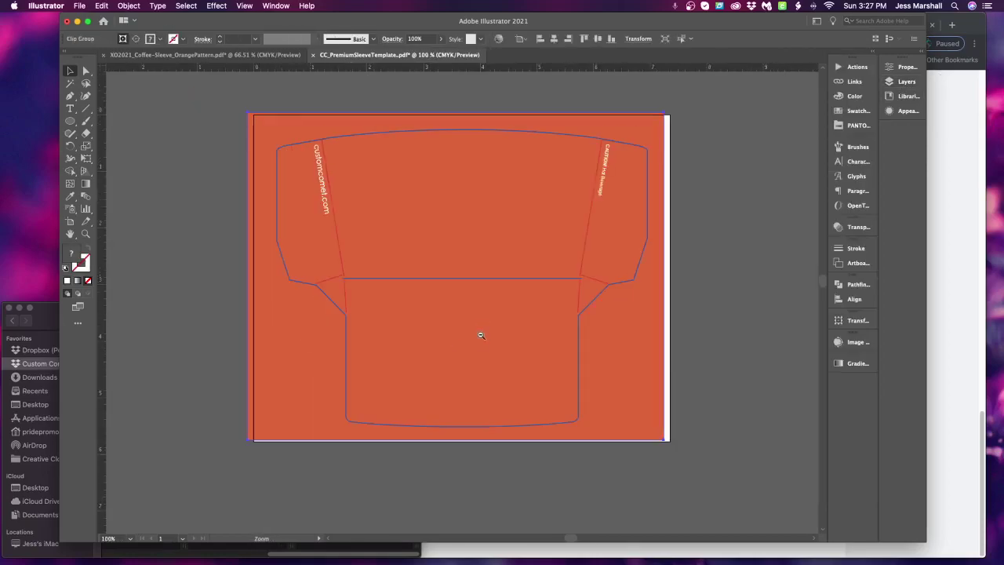
{"action": "left_click_drag", "start_coordinate": [477, 213], "coordinate": [106, 215]}
{"action": "key", "text": "super+z"}
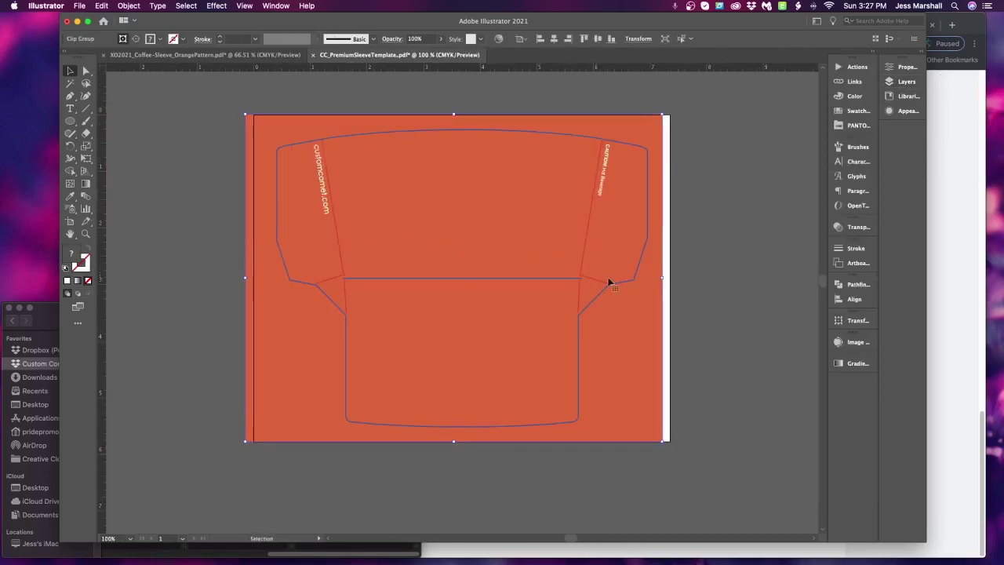
{"action": "scroll", "coordinate": [616, 292], "scroll_direction": "left", "scroll_amount": 5}
{"action": "key", "text": "super+shift+a"}
{"action": "key", "text": "super+shift+z"}
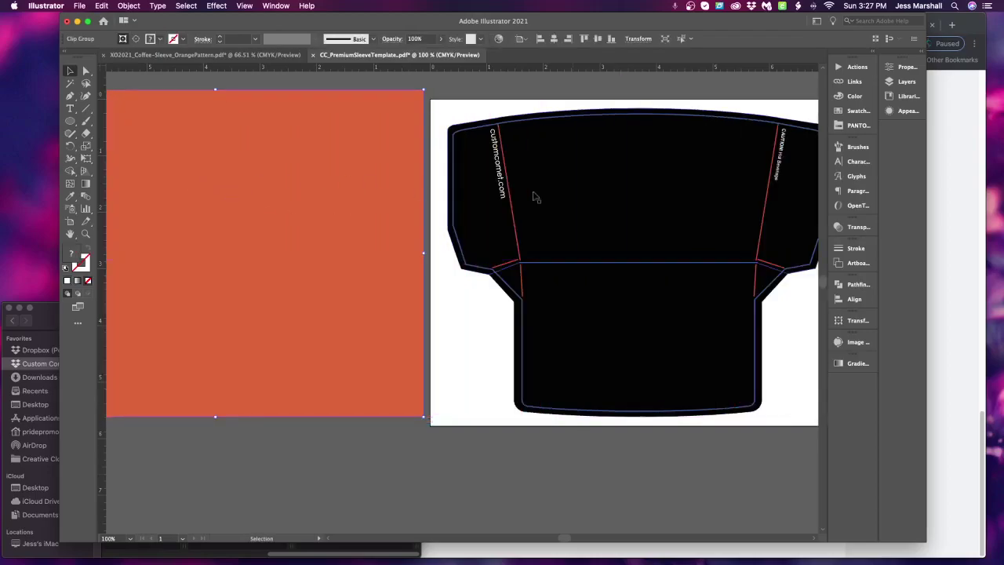
{"action": "left_click", "coordinate": [585, 198]}
{"action": "left_click", "coordinate": [567, 365], "text": "shift"}
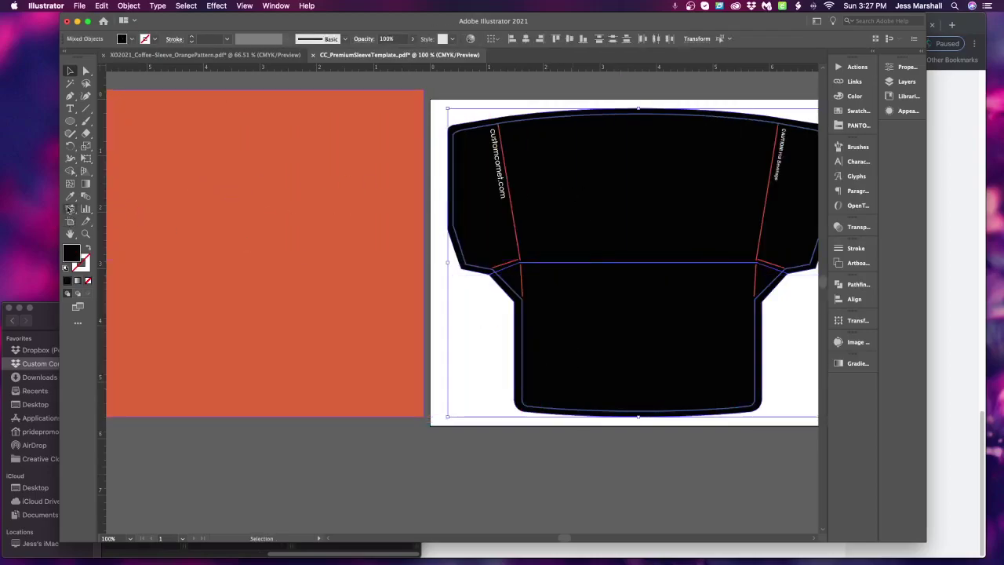
Eyedropper the orange onto the sleeve artwork, then delete the leftover orange rectangle
{"action": "left_click", "coordinate": [70, 197]}
{"action": "left_click", "coordinate": [264, 246]}
{"action": "left_click", "coordinate": [70, 71]}
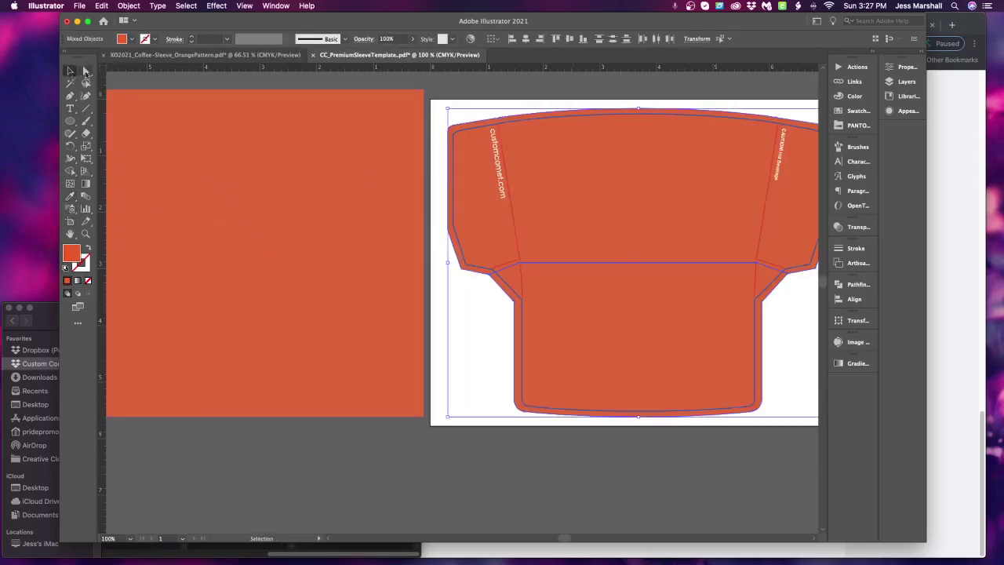
{"action": "left_click", "coordinate": [376, 232]}
{"action": "key", "text": "Delete"}
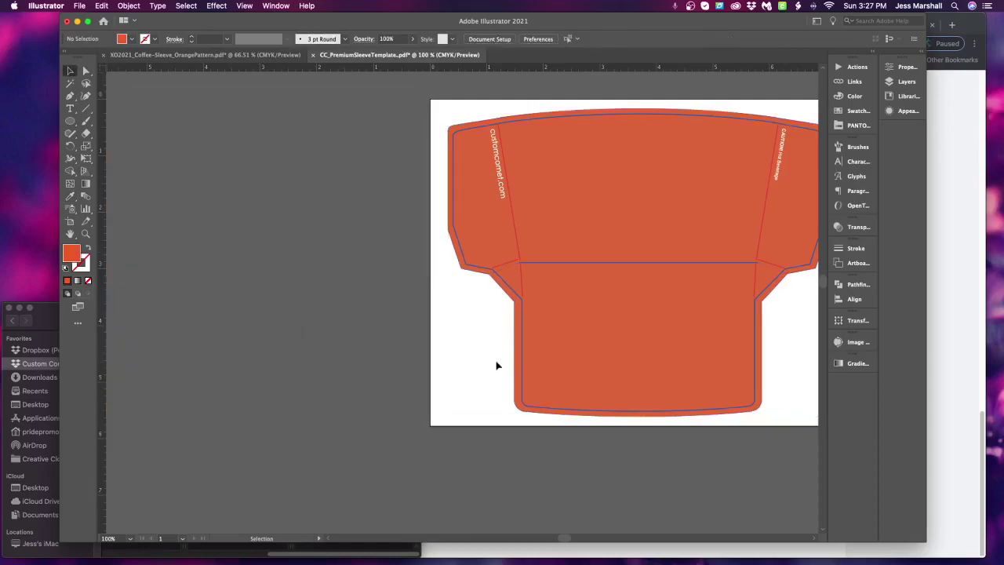
{"action": "left_click", "coordinate": [902, 82]}
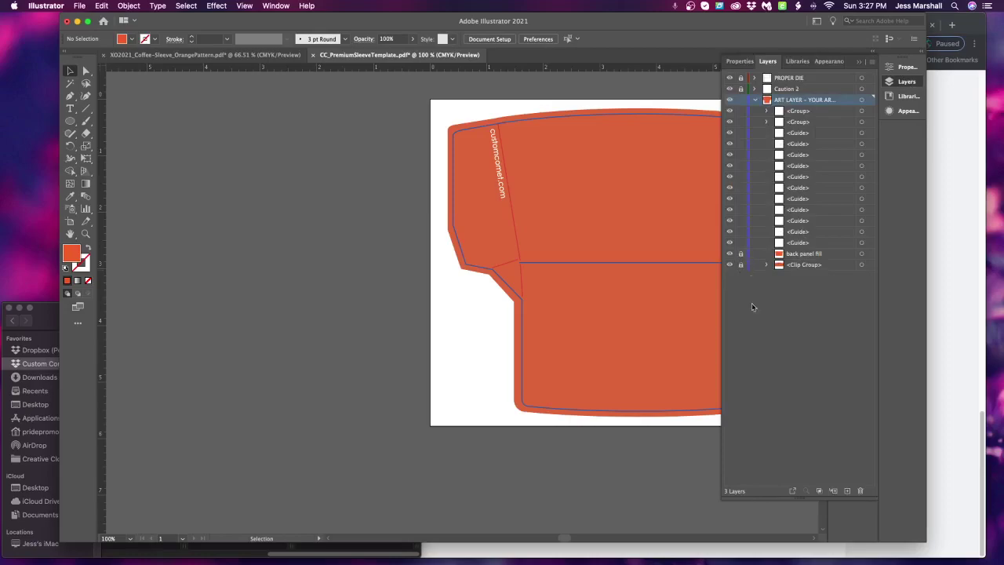
{"action": "key", "text": "super+1"}
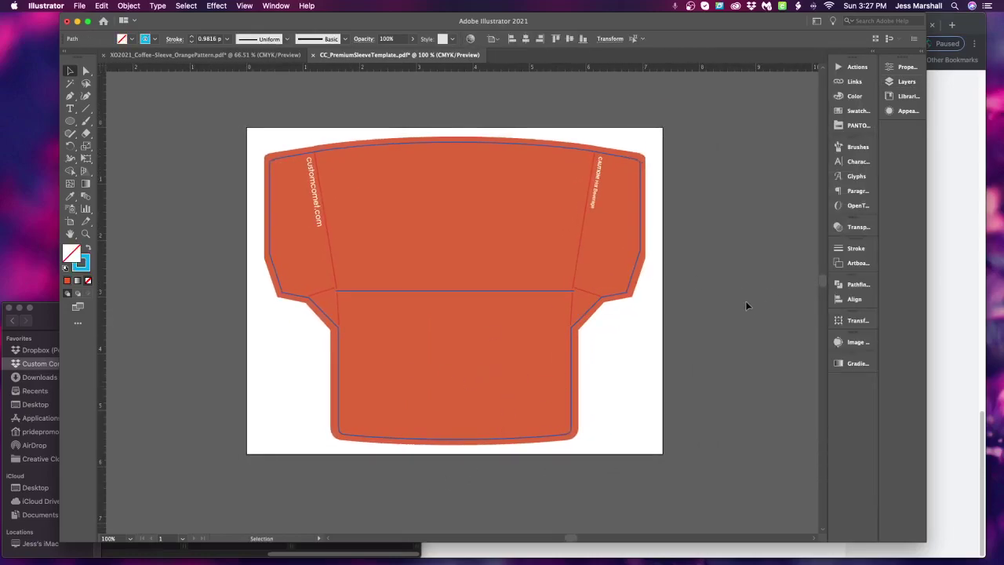
{"action": "left_click", "coordinate": [193, 53]}
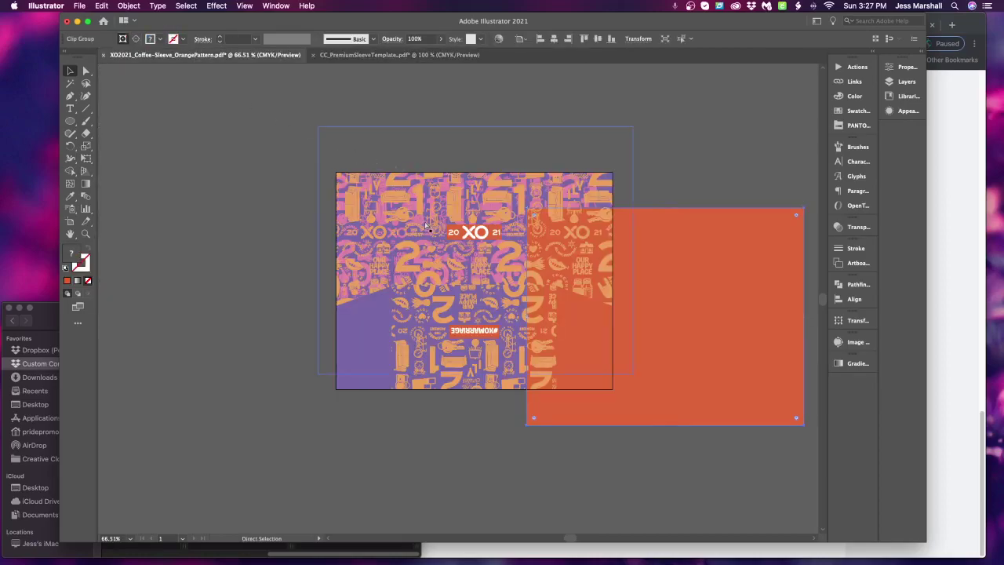
Restore the orange background and upper pattern group to their original positions in the pattern file
{"action": "key", "text": "super+z"}
{"action": "key", "text": "super+b"}
{"action": "left_click", "coordinate": [683, 211]}
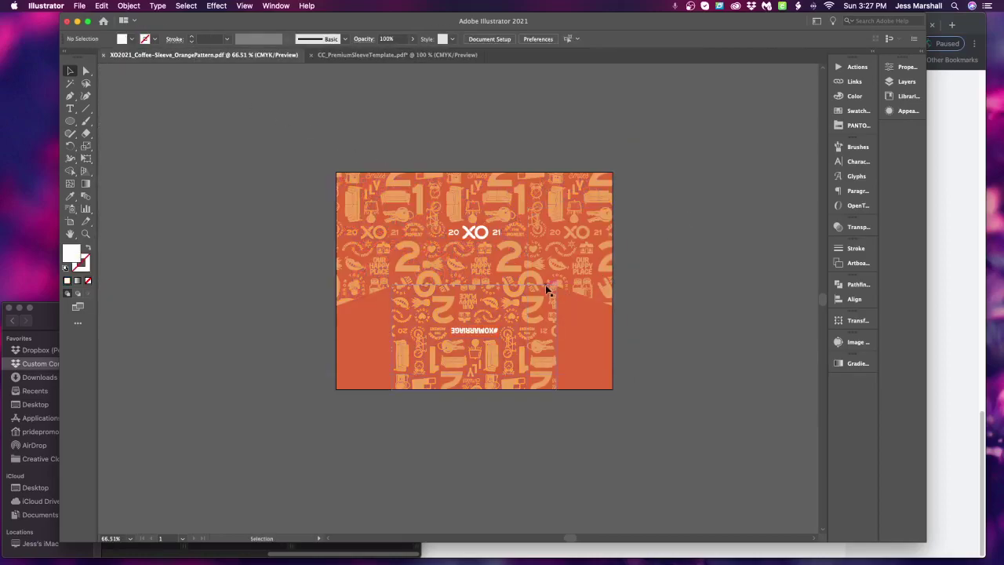
{"action": "left_click_drag", "start_coordinate": [583, 274], "coordinate": [801, 292]}
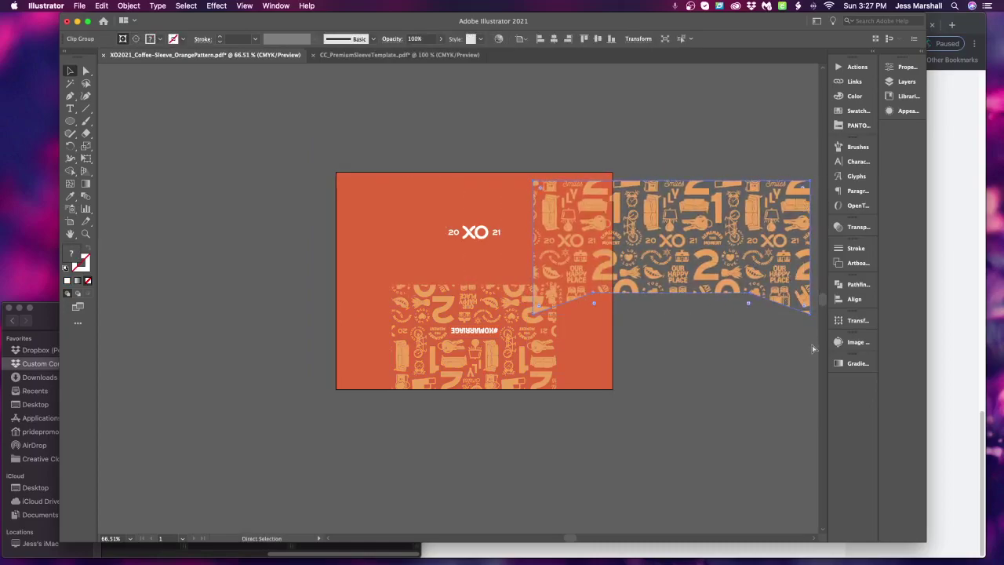
{"action": "key", "text": "super+z"}
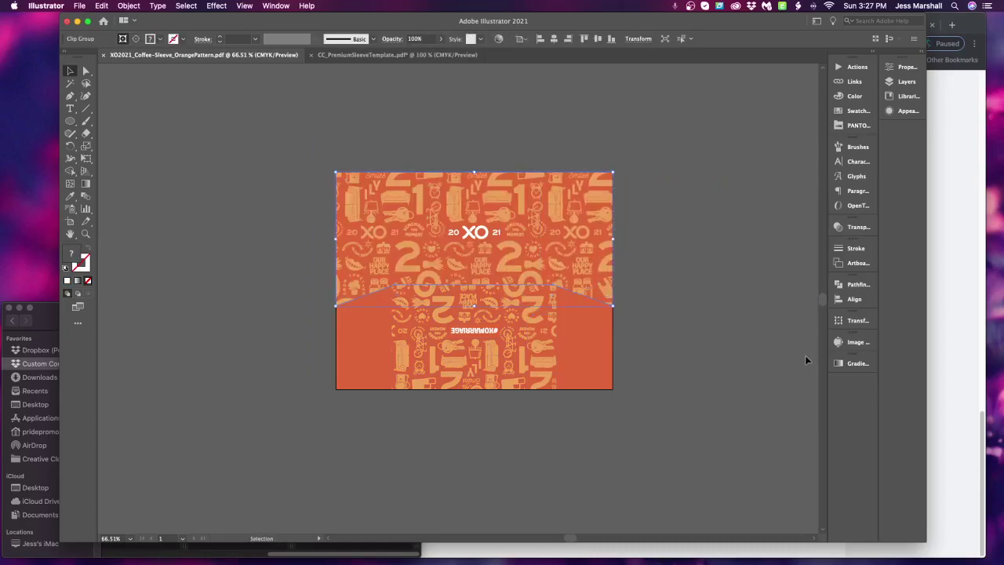
{"action": "scroll", "coordinate": [733, 369], "scroll_direction": "down", "scroll_amount": 3}
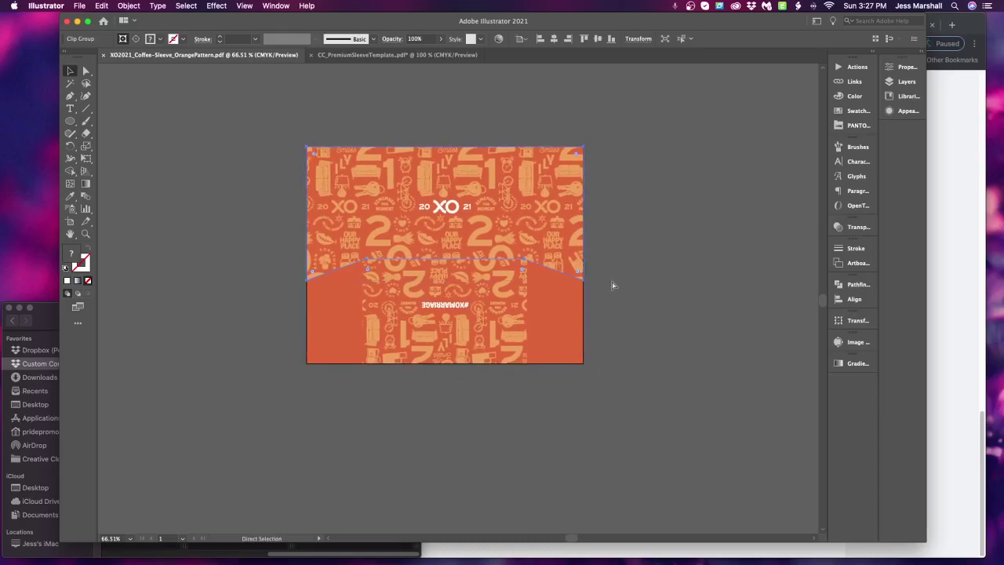
Paste the XO pattern into the sleeve template and scale it to cover the top band
{"action": "left_click", "coordinate": [367, 55]}
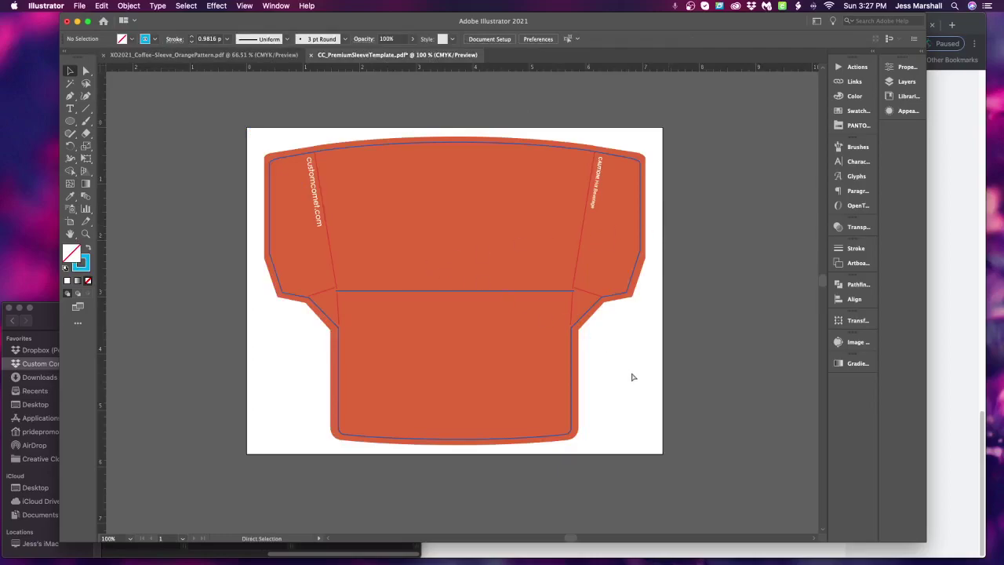
{"action": "key", "text": "super+v"}
{"action": "left_click_drag", "start_coordinate": [629, 346], "coordinate": [634, 207]}
{"action": "key", "text": "super+z"}
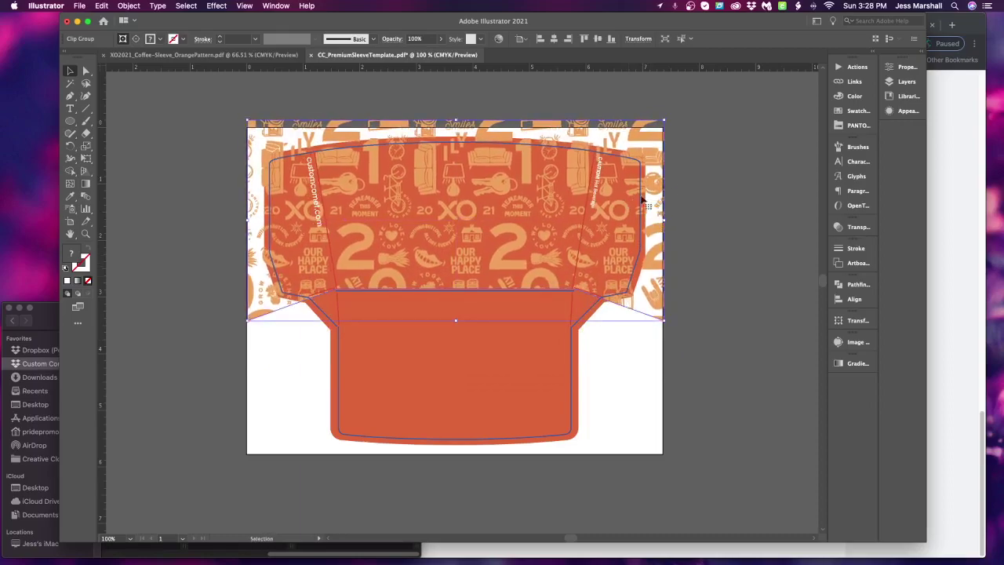
{"action": "key", "text": "Down"}
{"action": "key", "text": "Down"}
{"action": "key", "text": "Down"}
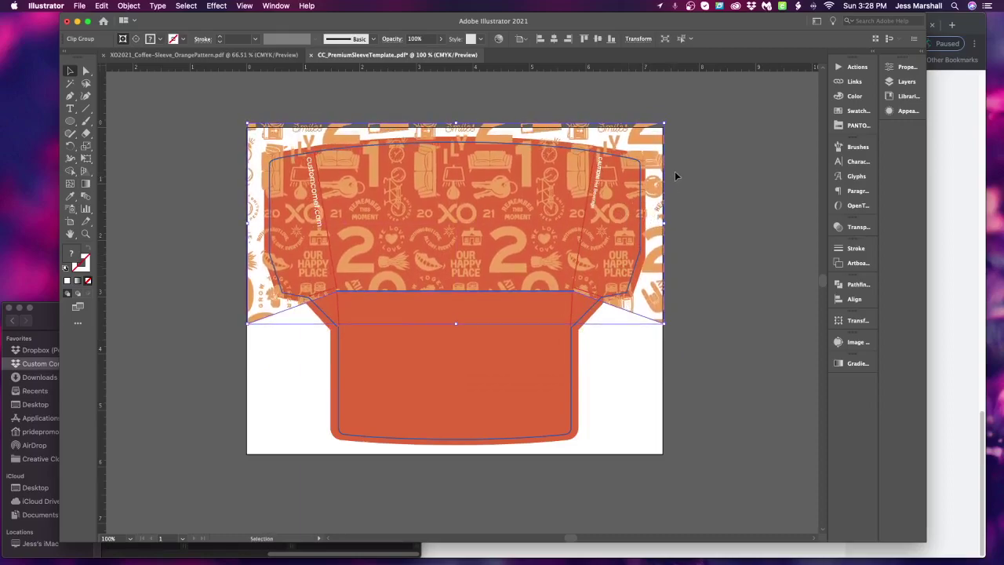
{"action": "left_click_drag", "start_coordinate": [664, 123], "coordinate": [654, 127]}
{"action": "left_click_drag", "start_coordinate": [248, 125], "coordinate": [263, 136]}
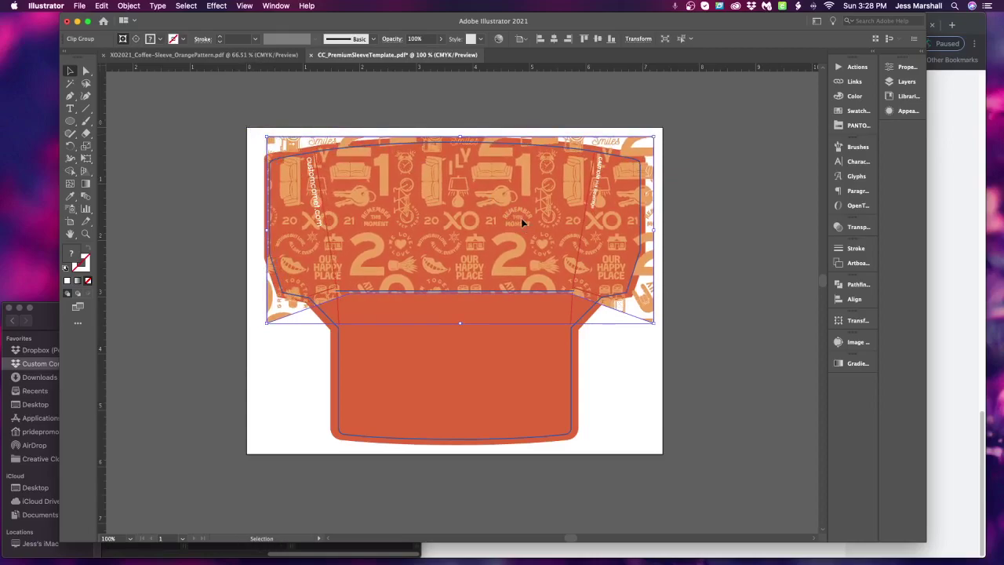
{"action": "left_click_drag", "start_coordinate": [521, 222], "coordinate": [539, 235]}
{"action": "left_click", "coordinate": [204, 55]}
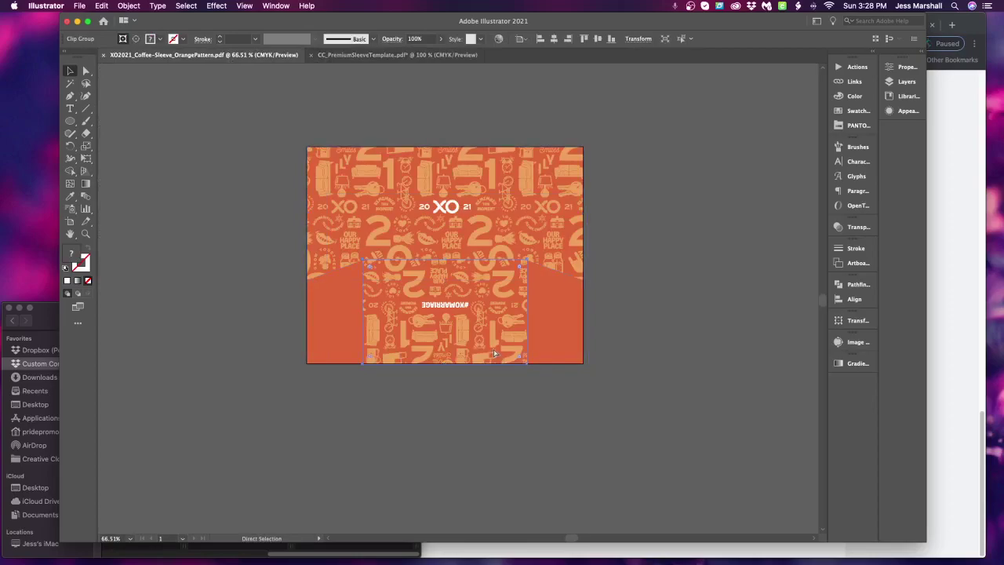
Paste the lower upside-down pattern group into the template, shrink it and nudge it over the lower panel
{"action": "left_click", "coordinate": [492, 349]}
{"action": "left_click", "coordinate": [396, 55]}
{"action": "key", "text": "super+v"}
{"action": "left_click_drag", "start_coordinate": [506, 395], "coordinate": [522, 408]}
{"action": "left_click_drag", "start_coordinate": [583, 446], "coordinate": [578, 443]}
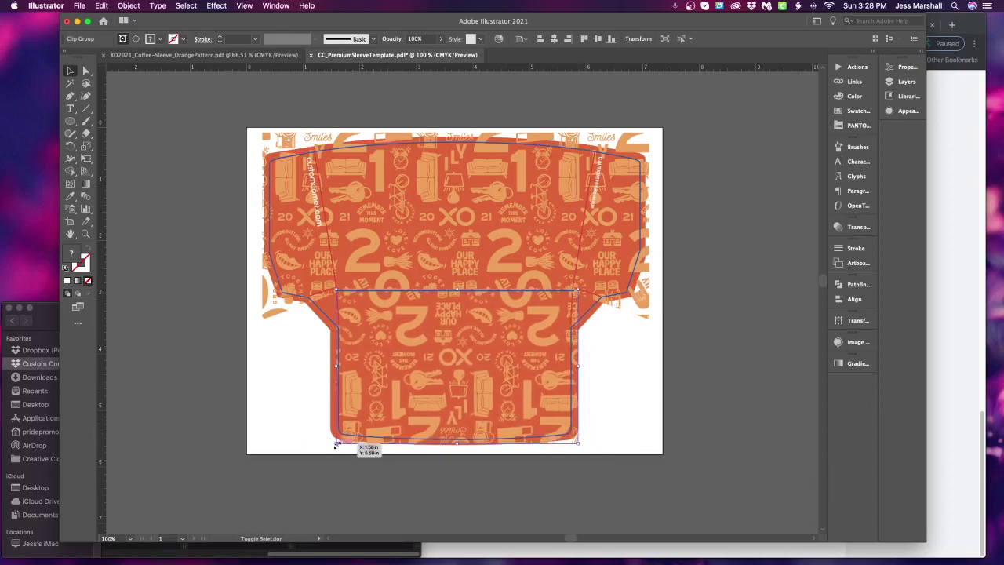
{"action": "left_click_drag", "start_coordinate": [469, 402], "coordinate": [463, 404]}
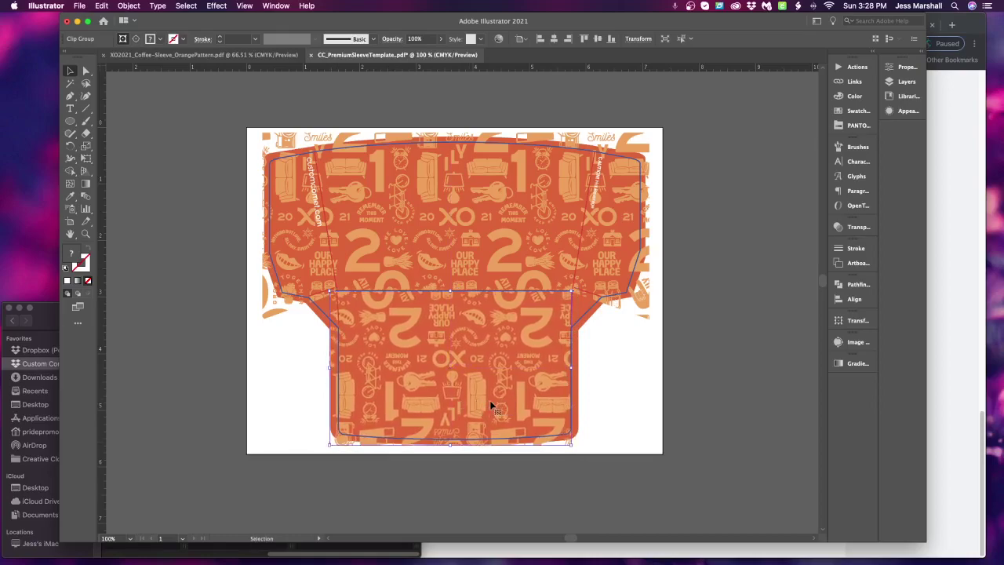
{"action": "mouse_move", "coordinate": [567, 383]}
{"action": "left_mouse_down"}
{"action": "mouse_move", "coordinate": [576, 383]}
{"action": "mouse_move", "coordinate": [540, 383]}
{"action": "mouse_move", "coordinate": [560, 385]}
{"action": "left_mouse_up"}
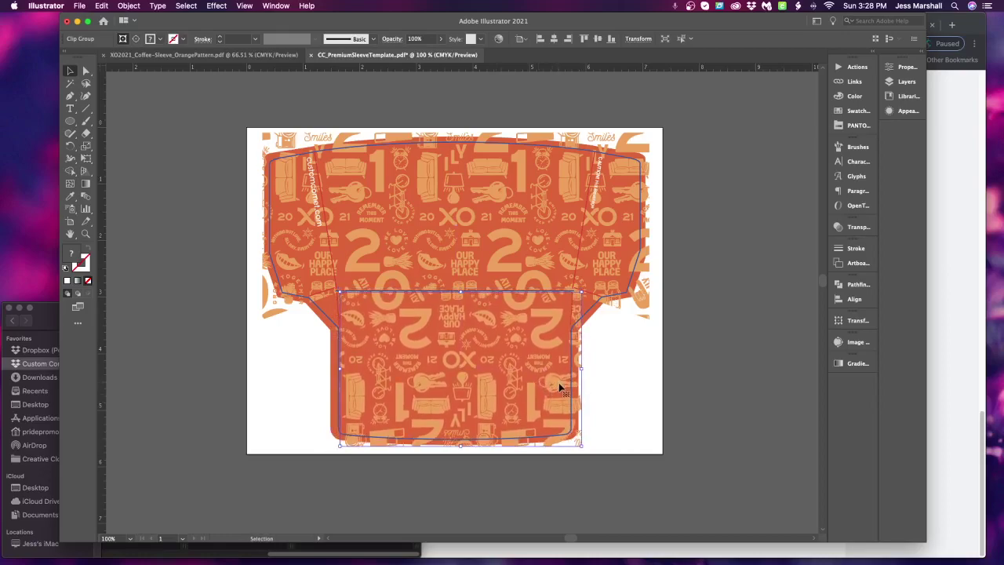
{"action": "key", "text": "Right"}
{"action": "key", "text": "Right"}
{"action": "key", "text": "Right"}
{"action": "key", "text": "Right"}
{"action": "key", "text": "Right"}
{"action": "key", "text": "Left"}
{"action": "key", "text": "Left"}
{"action": "key", "text": "Left"}
{"action": "key", "text": "Left"}
{"action": "key", "text": "Left"}
{"action": "key", "text": "Left"}
{"action": "key", "text": "Left"}
{"action": "key", "text": "Left"}
{"action": "key", "text": "Left"}
{"action": "key", "text": "Left"}
{"action": "key", "text": "Left"}
{"action": "key", "text": "Left"}
{"action": "key", "text": "Left"}
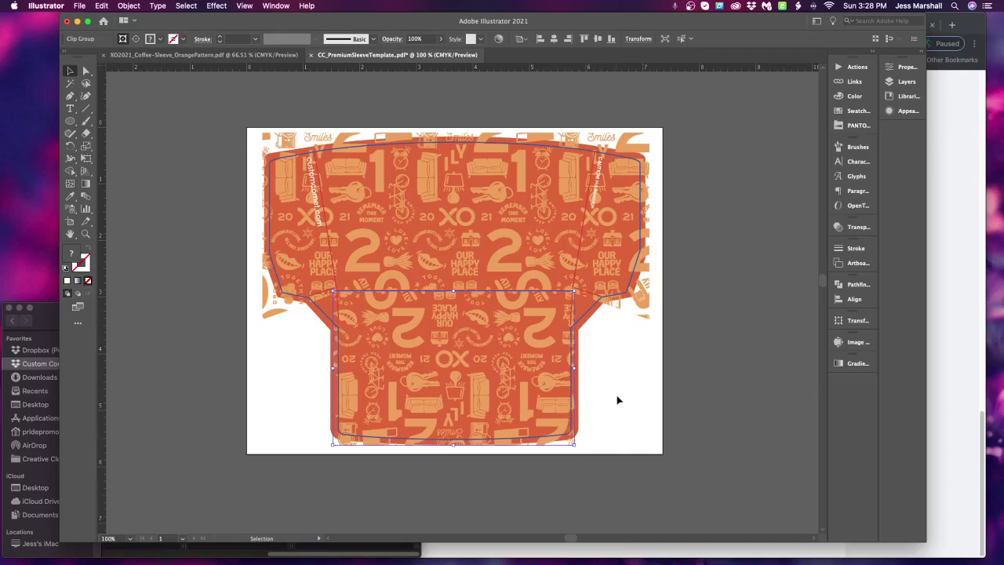
{"action": "key", "text": "Right"}
{"action": "key", "text": "Right"}
{"action": "left_click", "coordinate": [618, 403]}
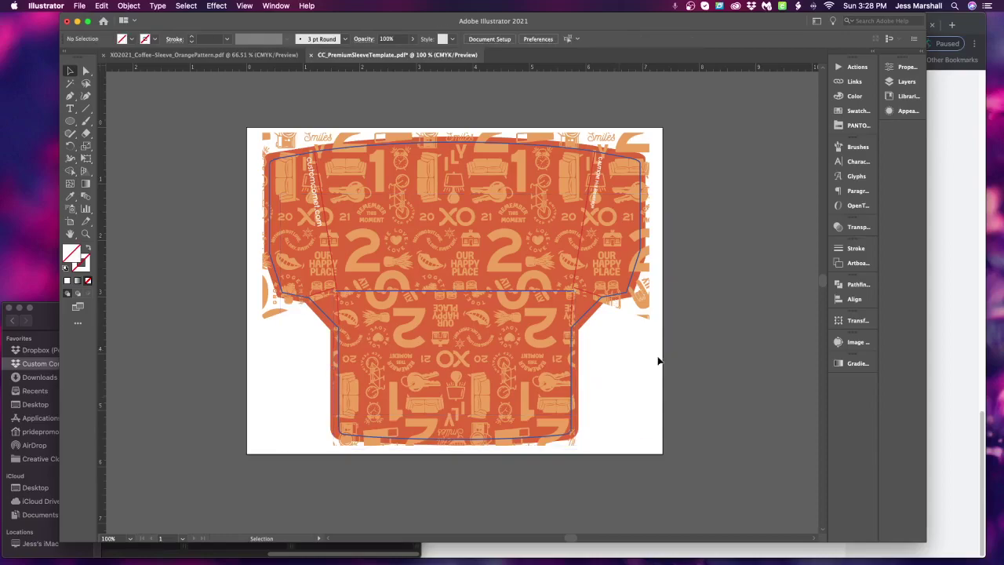
Copy the #XOMARRIAGE label from the clip group and place it on the template's lower panel
{"action": "left_click", "coordinate": [204, 55]}
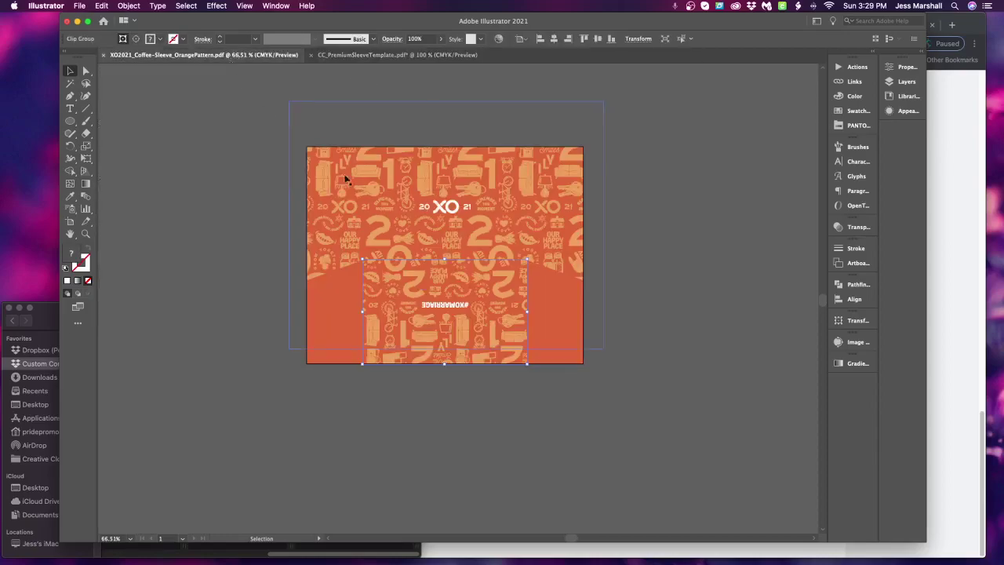
{"action": "double_click", "coordinate": [457, 312]}
{"action": "left_click", "coordinate": [458, 316]}
{"action": "left_click", "coordinate": [459, 307], "text": "shift"}
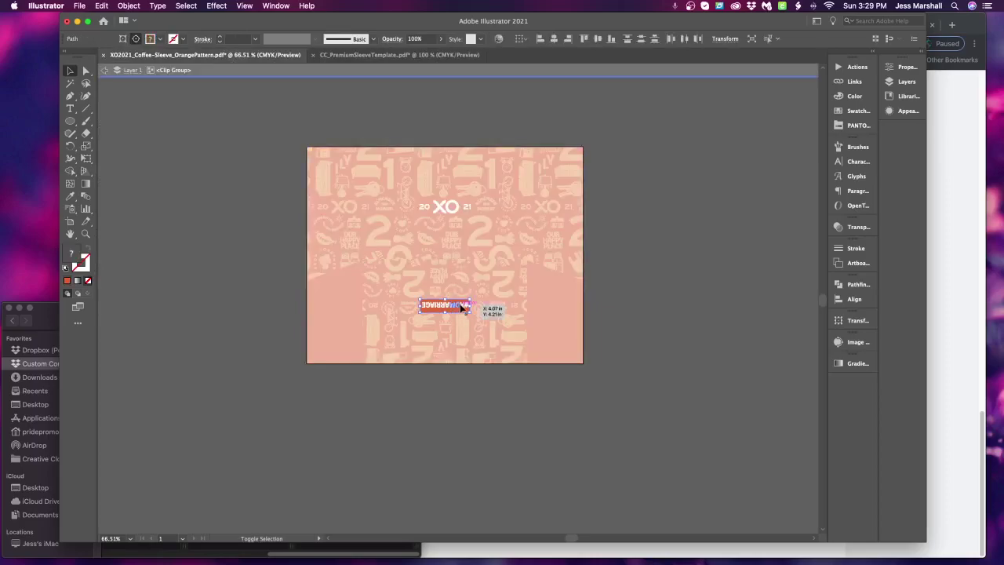
{"action": "left_click_drag", "start_coordinate": [480, 320], "coordinate": [408, 293]}
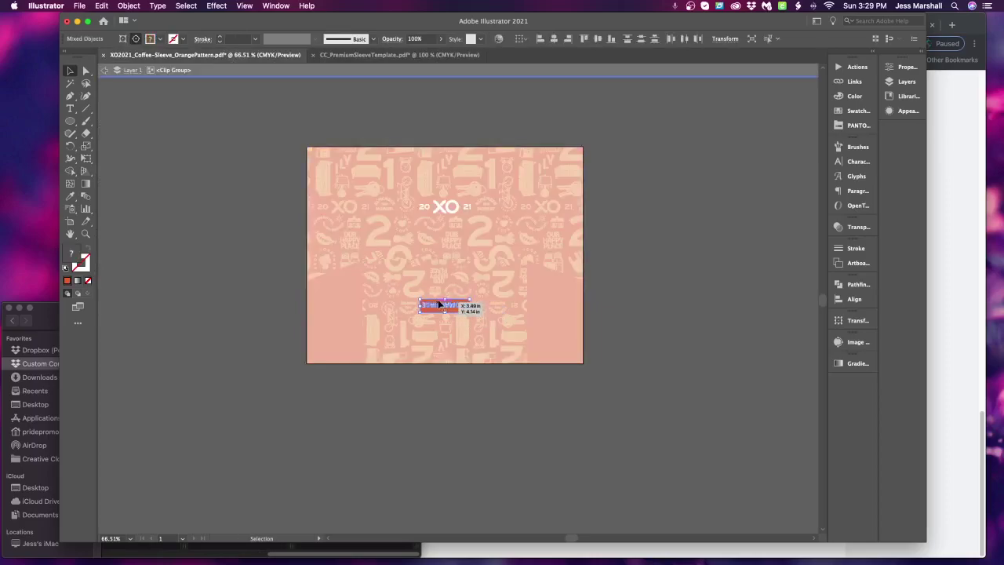
{"action": "left_click", "coordinate": [343, 55]}
{"action": "key", "text": "super+v"}
{"action": "left_click_drag", "start_coordinate": [478, 303], "coordinate": [483, 358]}
Isolate the pattern file's clip group and copy just the 20 XO 21 logo
{"action": "key", "text": "super+grave"}
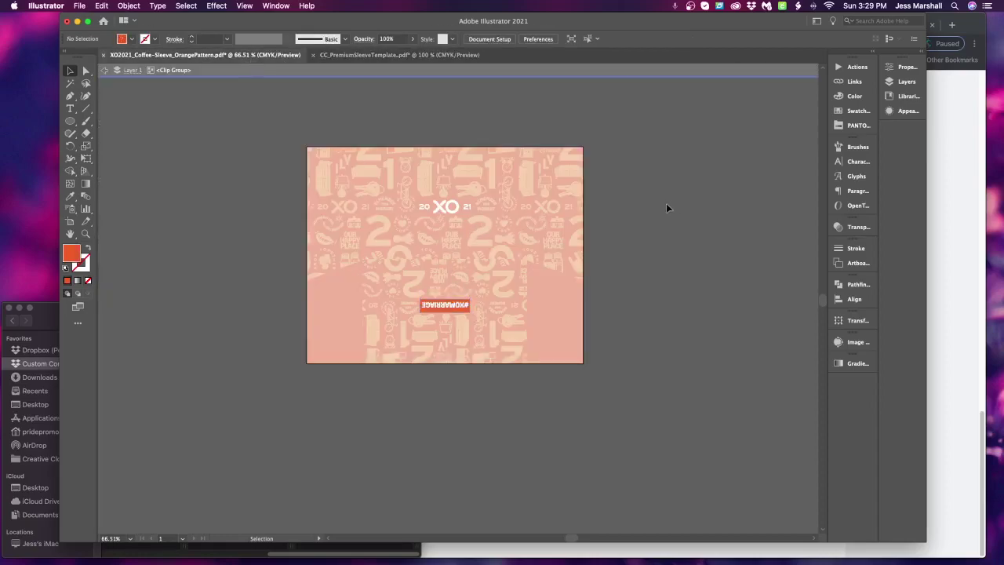
{"action": "double_click", "coordinate": [667, 202]}
{"action": "left_click", "coordinate": [448, 206]}
{"action": "double_click", "coordinate": [448, 209]}
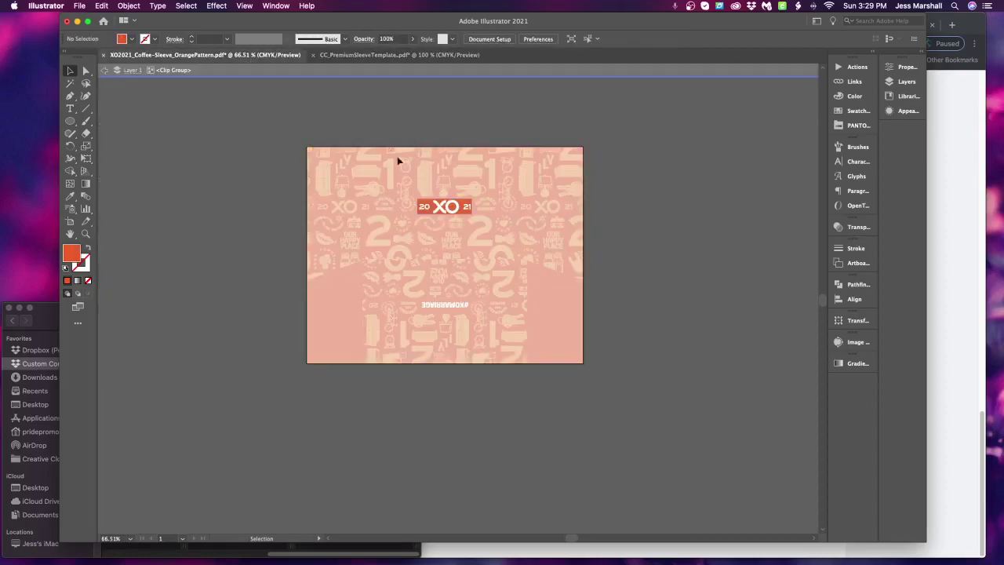
{"action": "key", "text": "super+a"}
{"action": "left_click", "coordinate": [443, 208]}
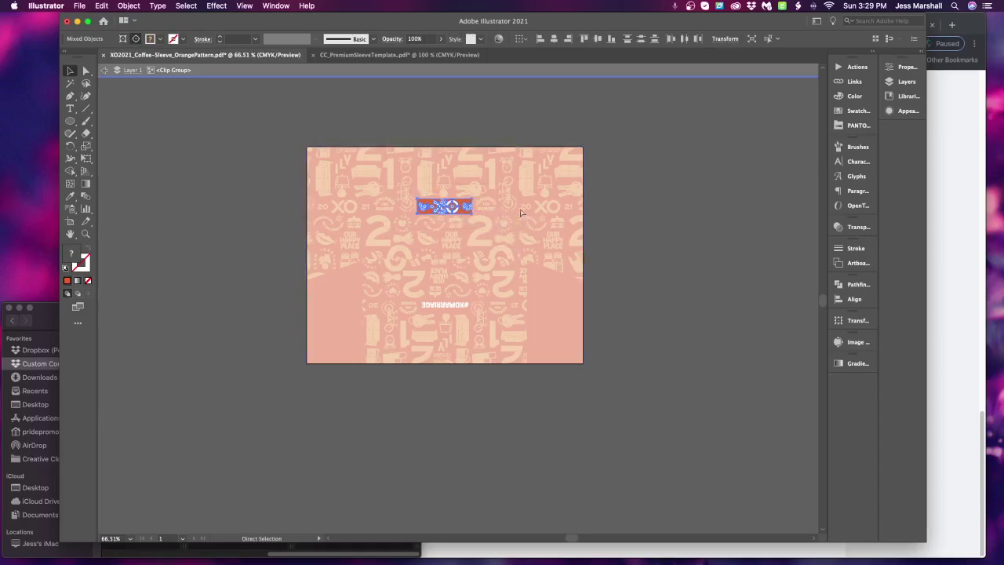
{"action": "key", "text": "super+c"}
Paste the 20 XO 21 logo and centre it on the template's top band
{"action": "left_click", "coordinate": [400, 55]}
{"action": "key", "text": "super+v"}
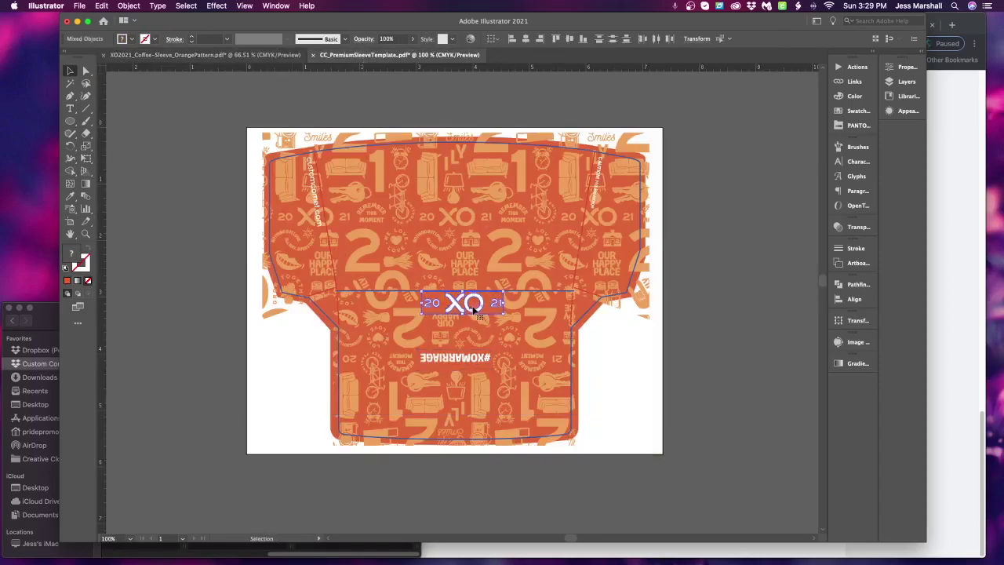
{"action": "left_click_drag", "start_coordinate": [475, 310], "coordinate": [470, 224]}
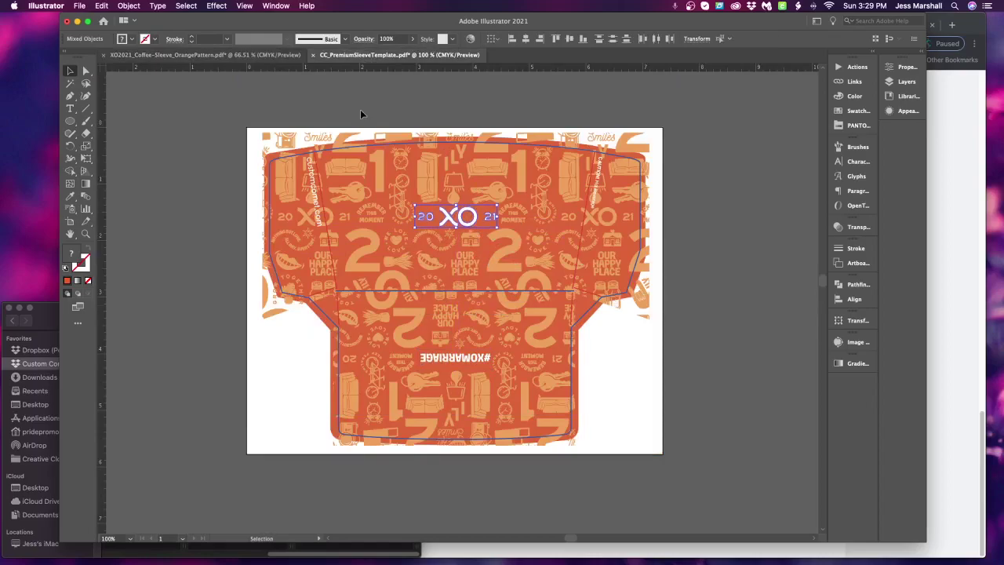
{"action": "key", "text": "Up"}
{"action": "key", "text": "Up"}
{"action": "key", "text": "Up"}
{"action": "key", "text": "Up"}
{"action": "left_click", "coordinate": [727, 218]}
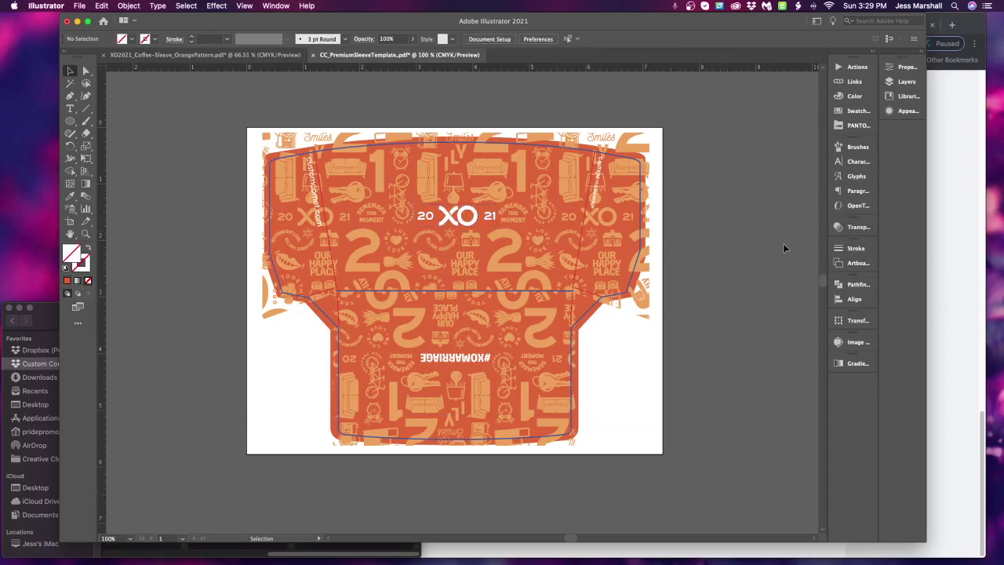
{"action": "left_click_drag", "start_coordinate": [208, 83], "coordinate": [697, 372]}
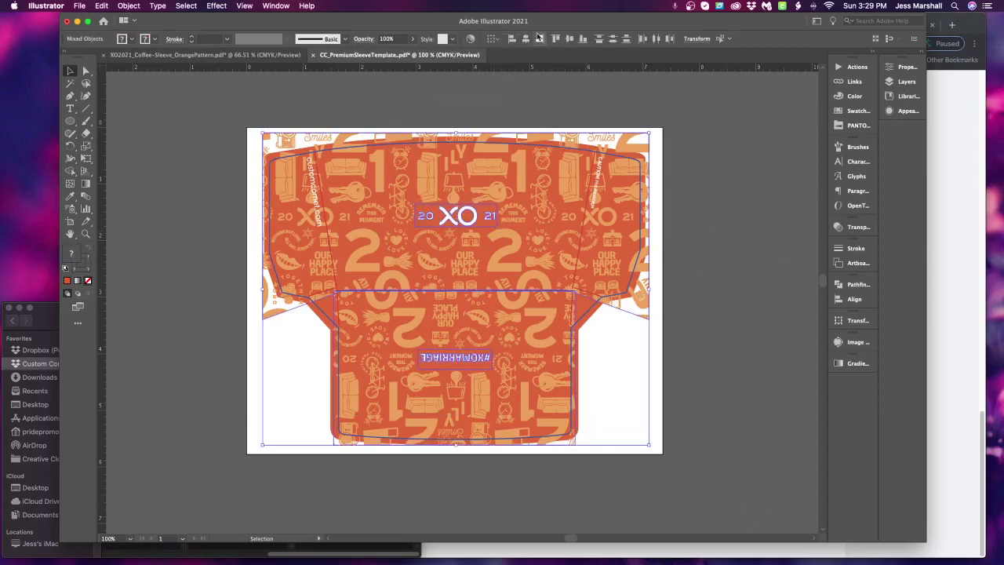
{"action": "left_click", "coordinate": [723, 259]}
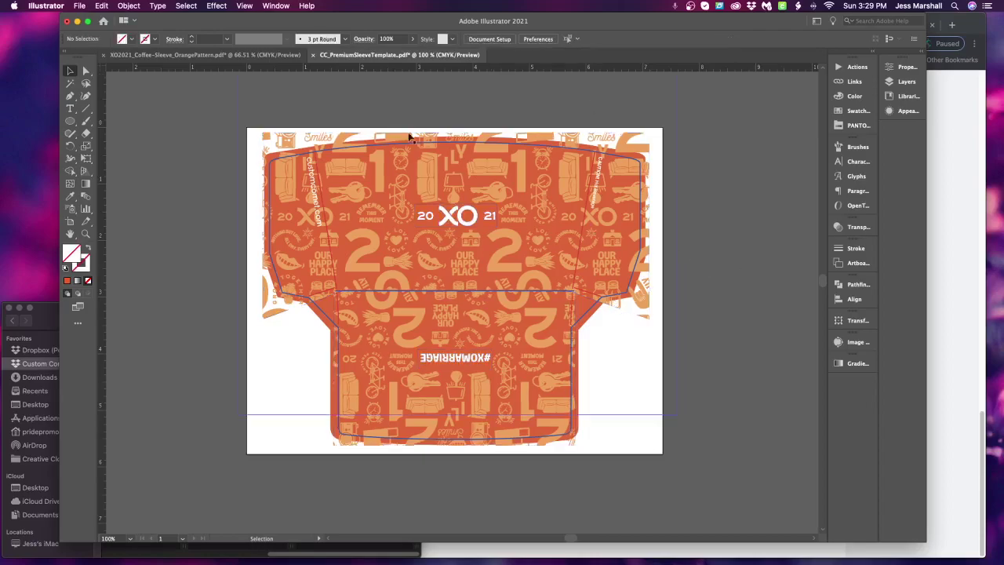
{"action": "left_click", "coordinate": [540, 233], "text": "shift"}
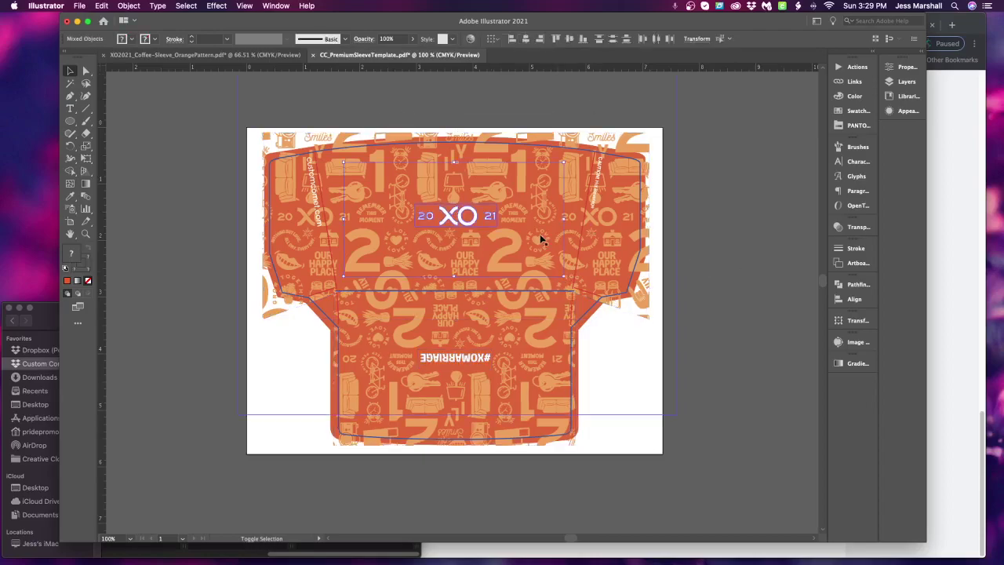
{"action": "left_click", "coordinate": [563, 168]}
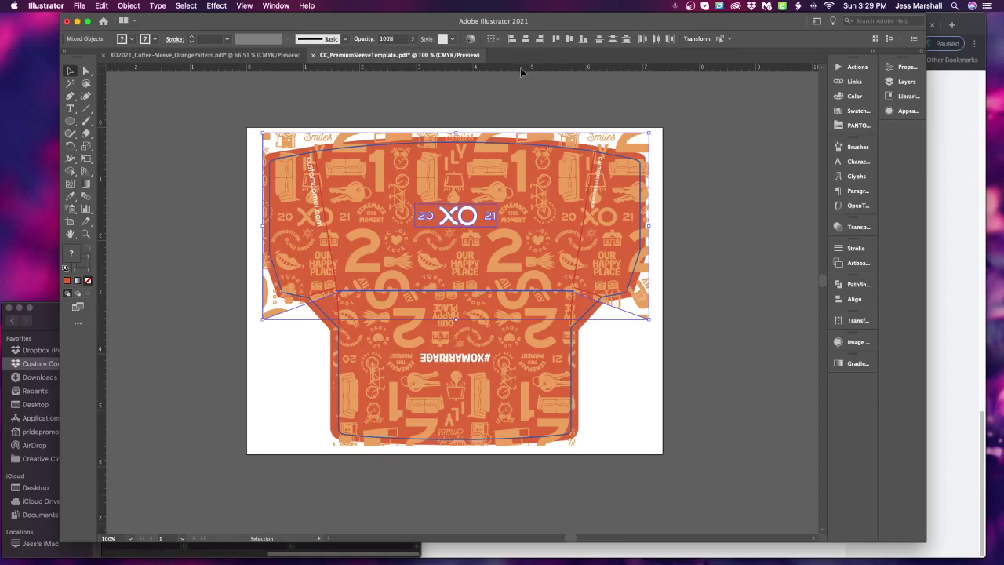
{"action": "scroll", "coordinate": [450, 273], "scroll_direction": "down", "scroll_amount": 2}
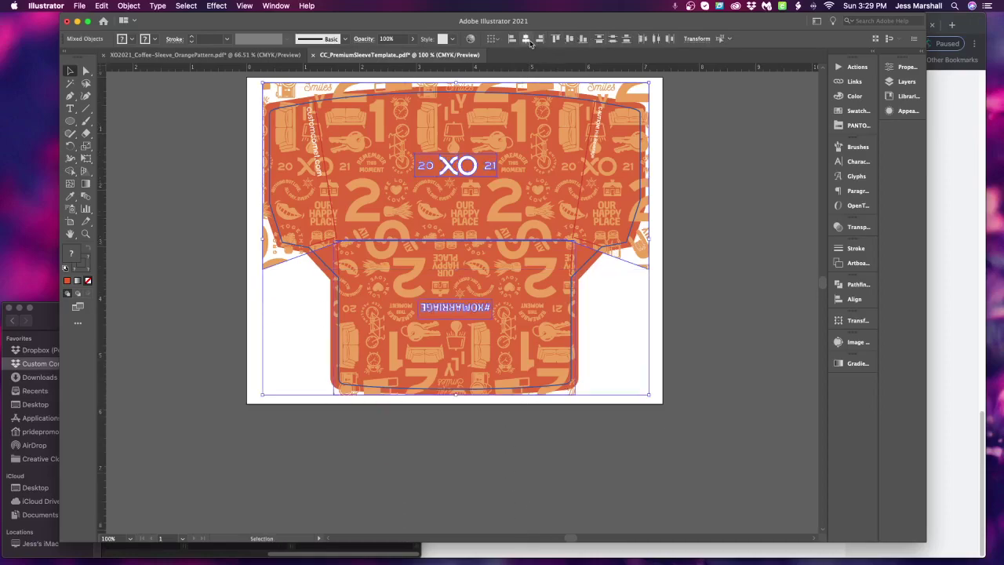
{"action": "left_click", "coordinate": [456, 314], "text": "shift"}
{"action": "scroll", "coordinate": [743, 369], "scroll_direction": "up", "scroll_amount": 2}
{"action": "scroll", "coordinate": [744, 368], "scroll_direction": "left", "scroll_amount": 1}
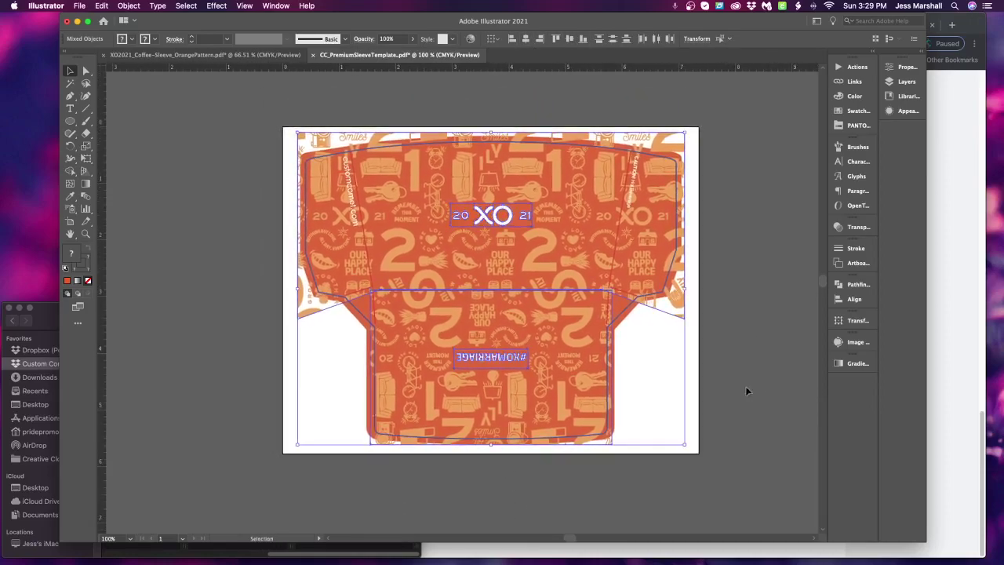
{"action": "left_click", "coordinate": [735, 444]}
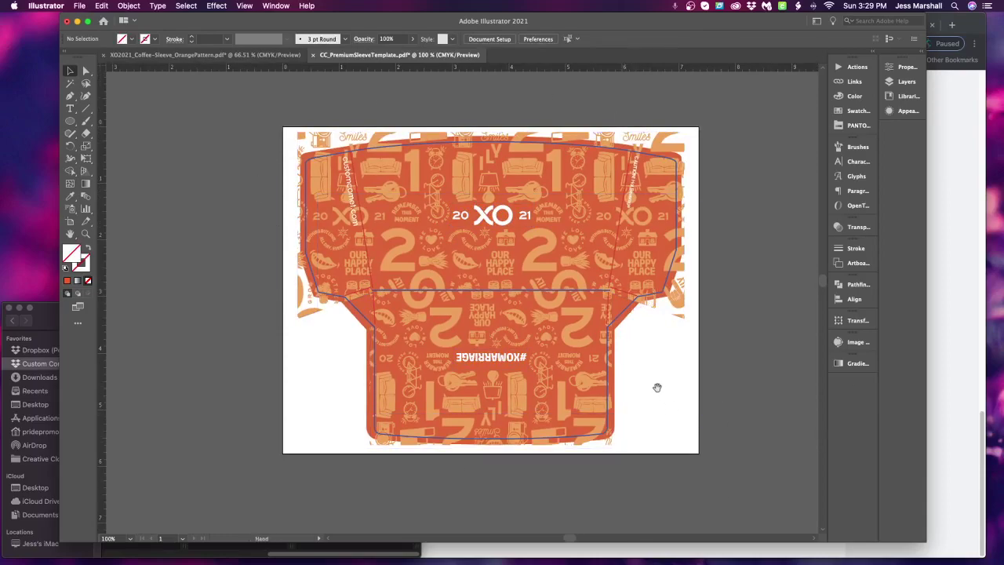
{"action": "left_click_drag", "start_coordinate": [655, 385], "coordinate": [682, 421]}
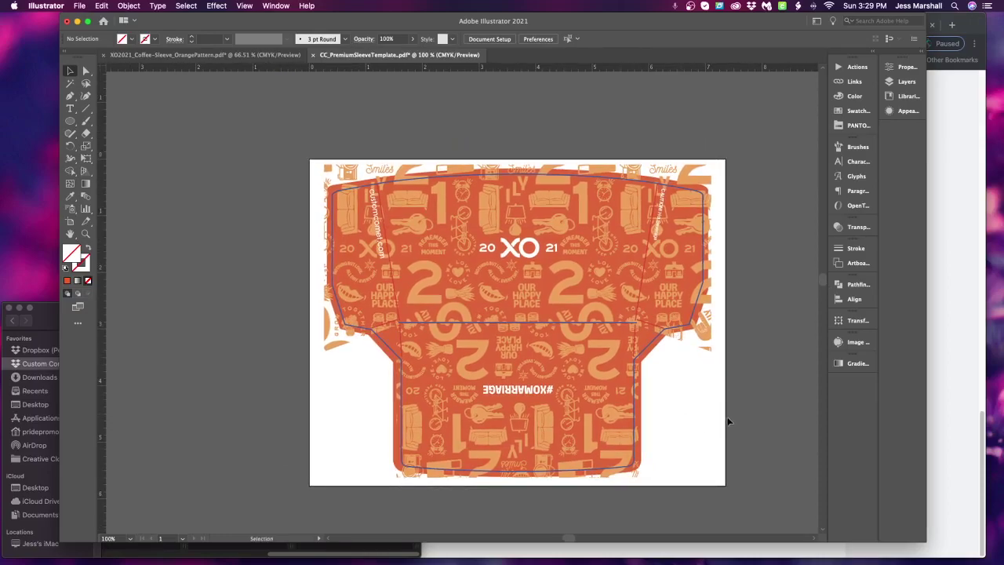
{"action": "mouse_move", "coordinate": [697, 411]}
{"action": "left_mouse_down"}
{"action": "mouse_move", "coordinate": [696, 421]}
{"action": "mouse_move", "coordinate": [684, 395]}
{"action": "left_mouse_up"}
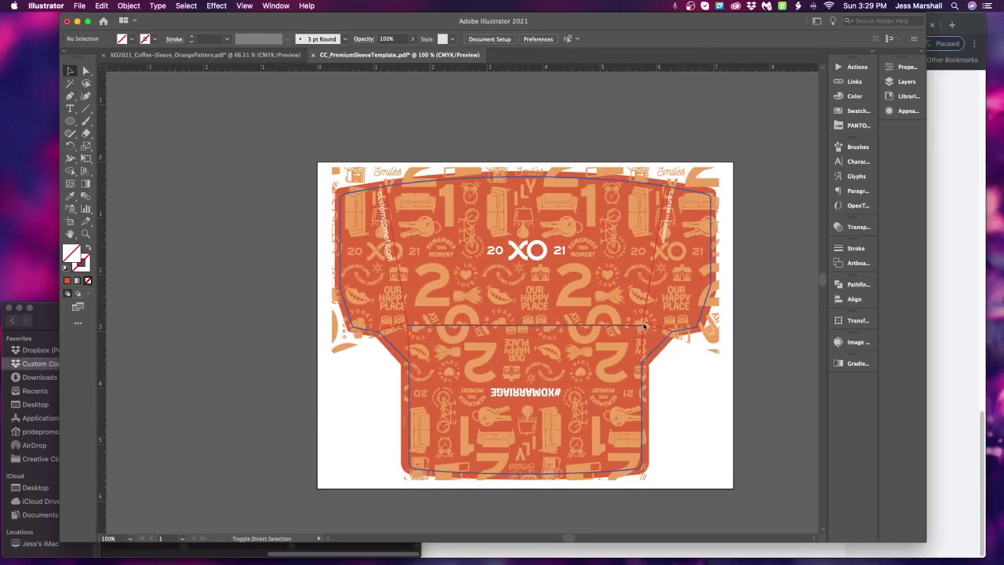
In Save As, make a folder 'XOOrange Coffee Sleeve' in the customer's folder under !!Customers
{"action": "key", "text": "super+shift+s"}
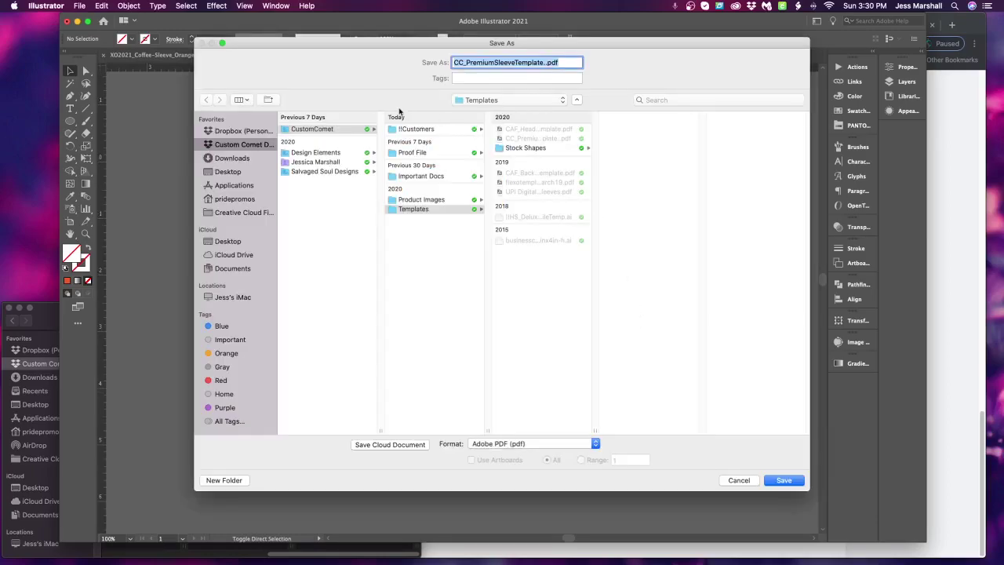
{"action": "left_click", "coordinate": [417, 130]}
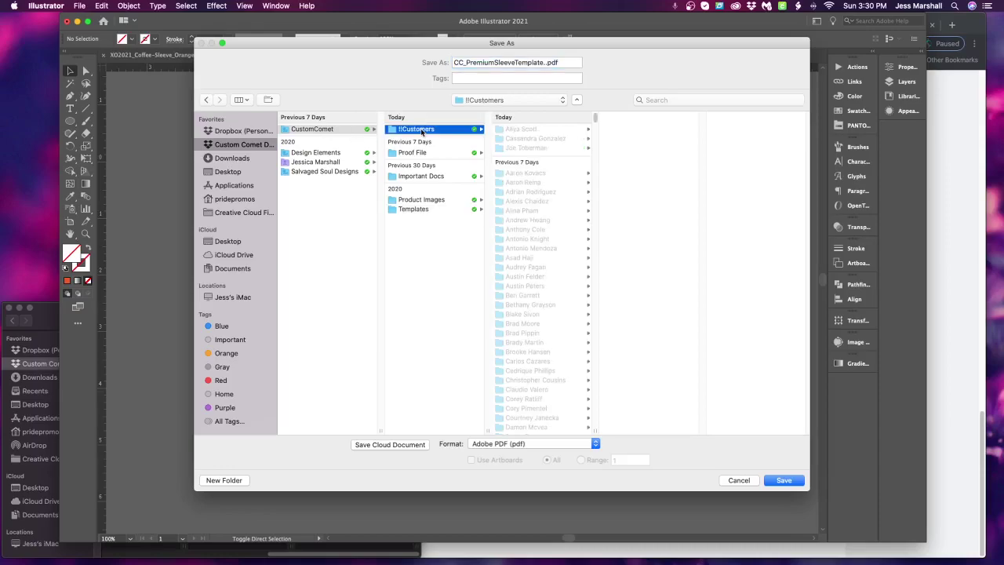
{"action": "left_click", "coordinate": [526, 129]}
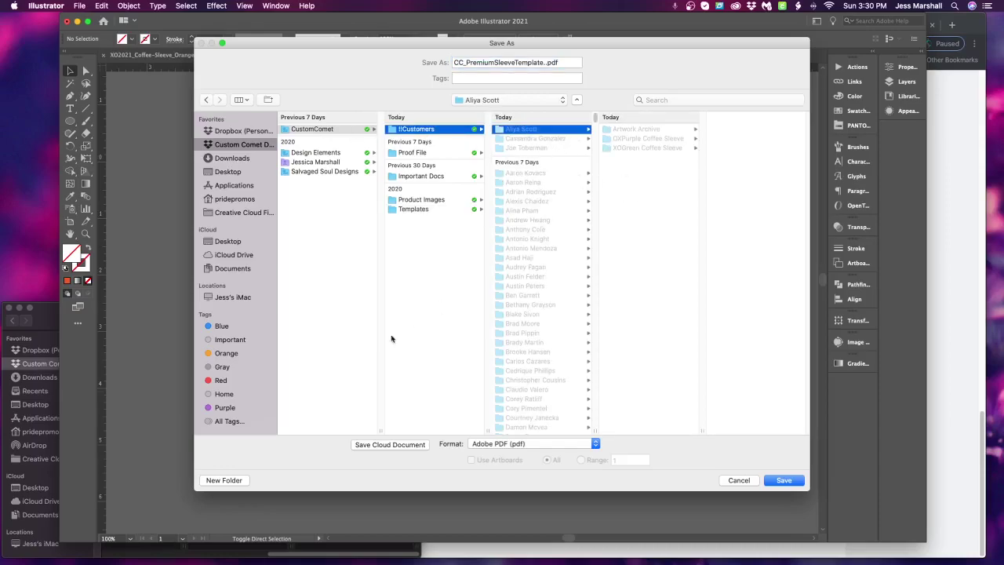
{"action": "left_click", "coordinate": [224, 480]}
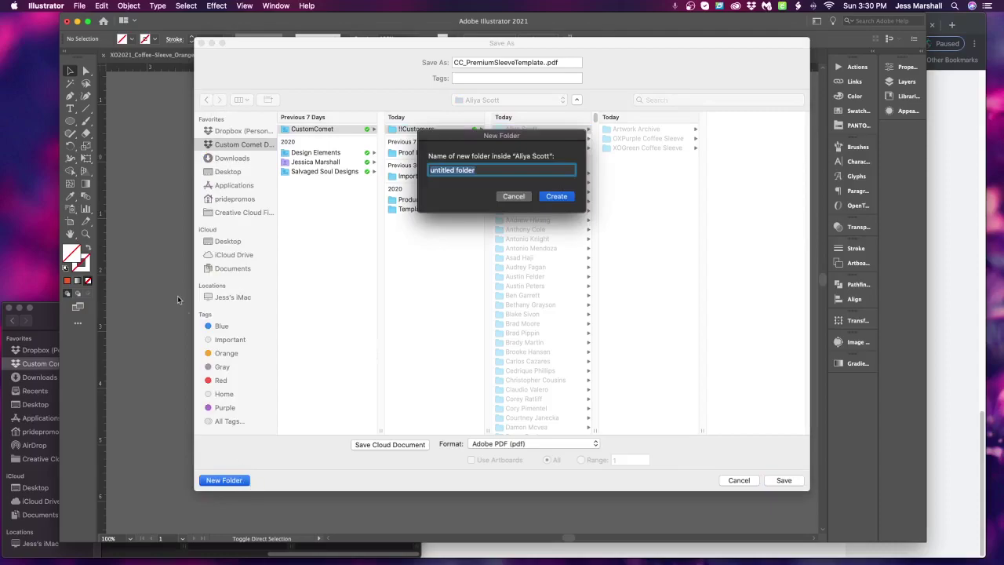
{"action": "type", "text": "XOOrange Coffee Sleeve"}
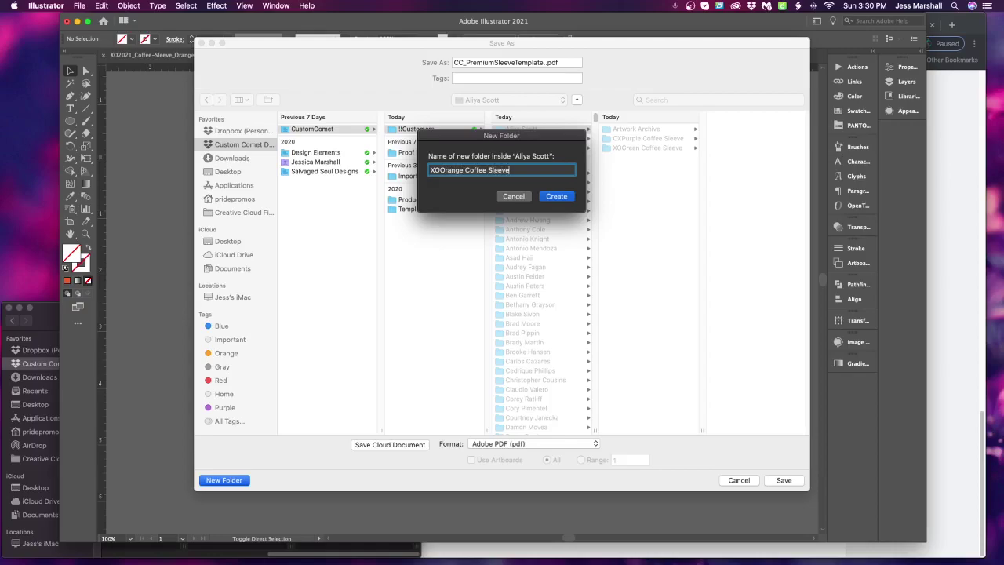
{"action": "key", "text": "Return"}
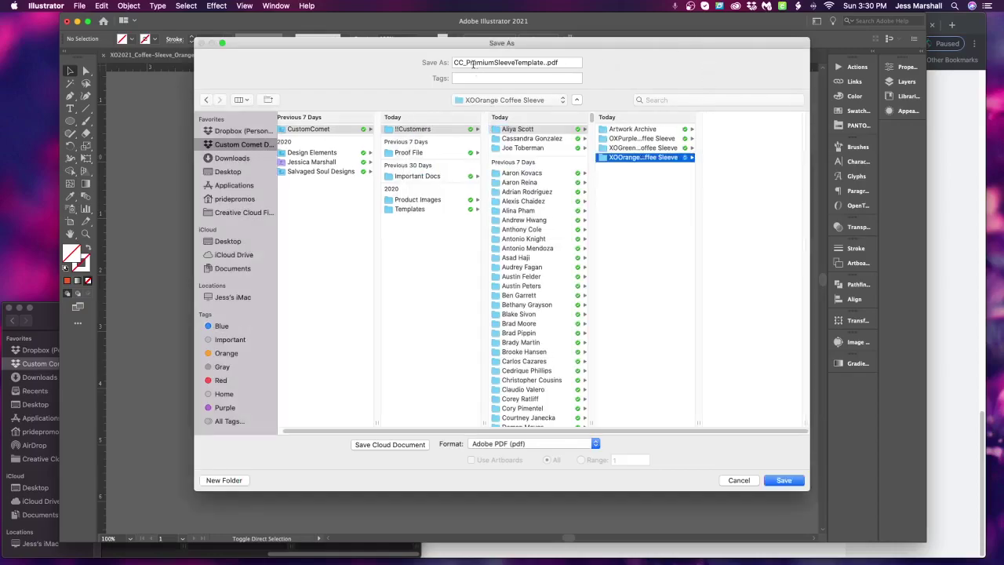
Rename the file from the purple proof's name with Orange and set format to Adobe Illustrator (ai)
{"action": "left_click", "coordinate": [649, 139]}
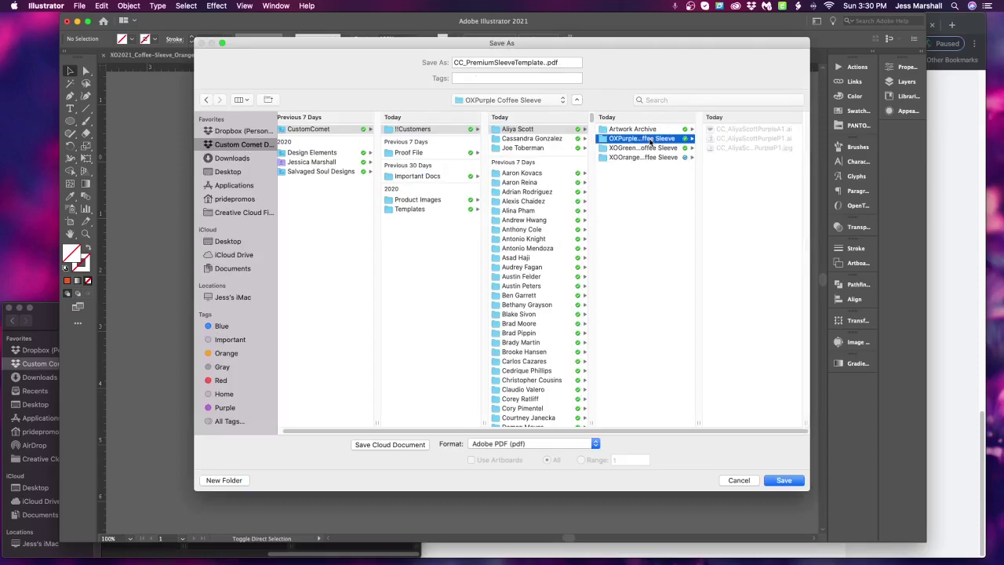
{"action": "left_click", "coordinate": [756, 131]}
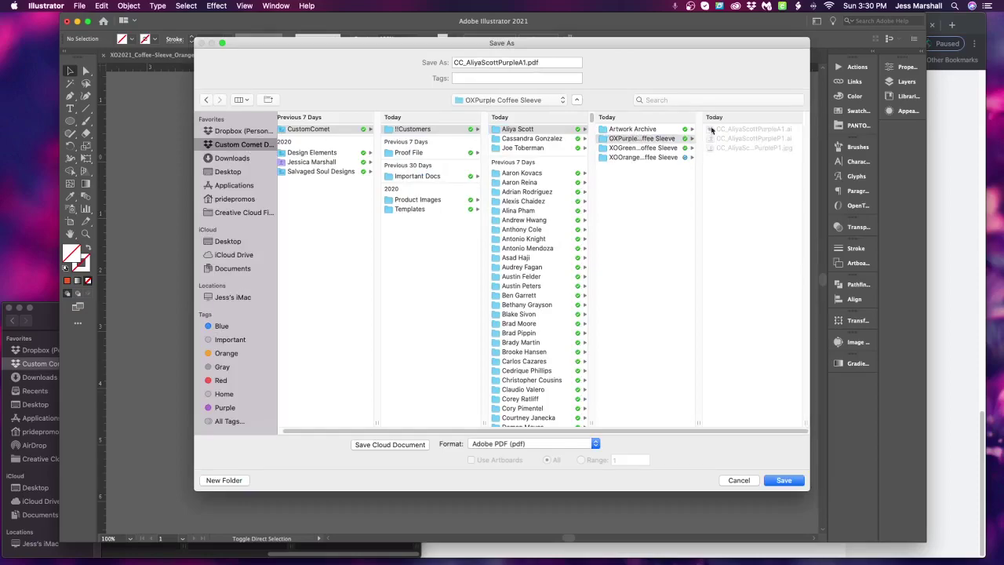
{"action": "left_click", "coordinate": [517, 63]}
{"action": "key", "text": "BackSpace"}
{"action": "key", "text": "BackSpace"}
{"action": "key", "text": "BackSpace"}
{"action": "key", "text": "BackSpace"}
{"action": "key", "text": "BackSpace"}
{"action": "key", "text": "BackSpace"}
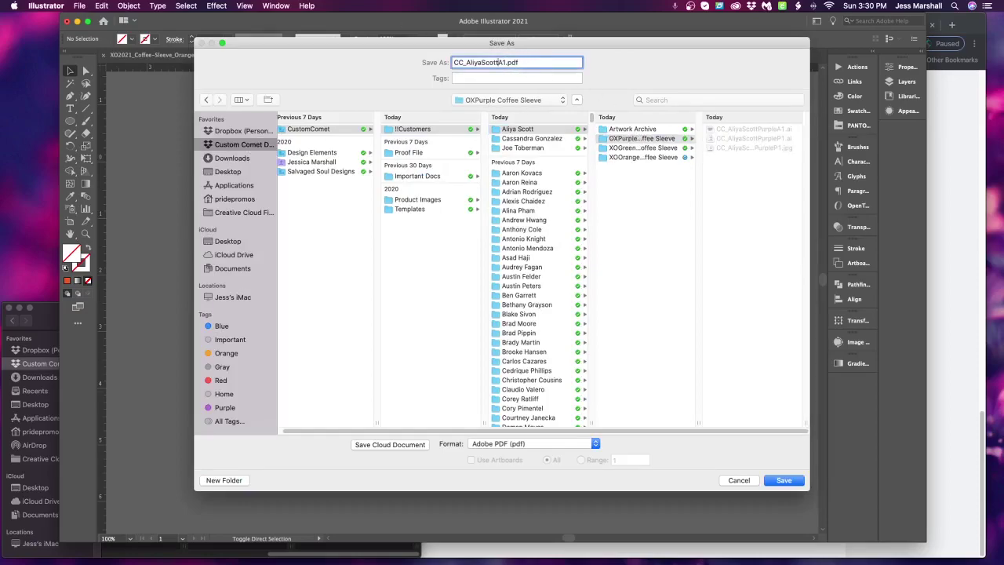
{"action": "type", "text": "Orabge"}
{"action": "key", "text": "BackSpace"}
{"action": "key", "text": "BackSpace"}
{"action": "key", "text": "BackSpace"}
{"action": "type", "text": "nge"}
{"action": "left_click", "coordinate": [536, 444]}
{"action": "left_click", "coordinate": [536, 444]}
{"action": "left_click", "coordinate": [530, 443]}
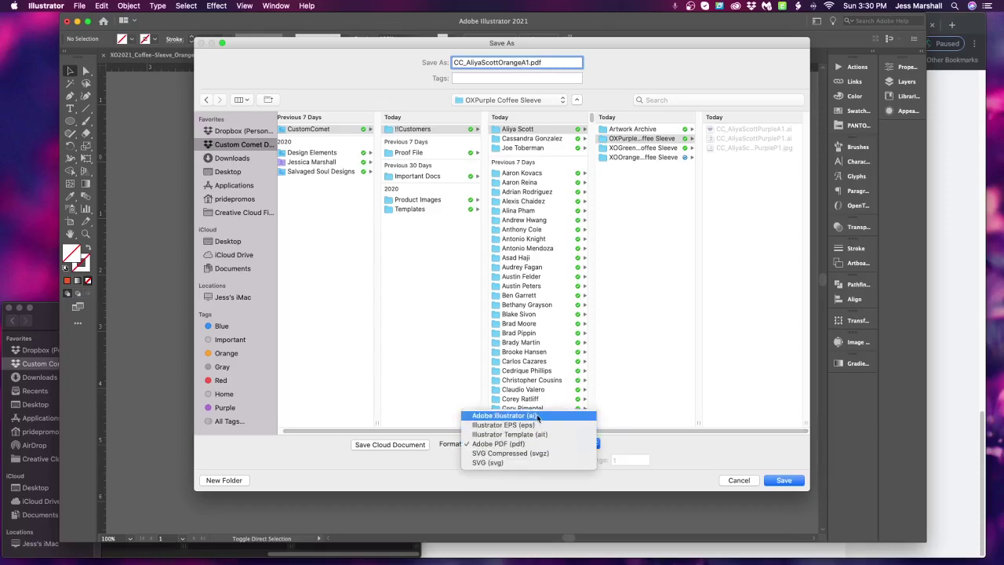
{"action": "left_click", "coordinate": [537, 416]}
{"action": "left_click", "coordinate": [642, 156]}
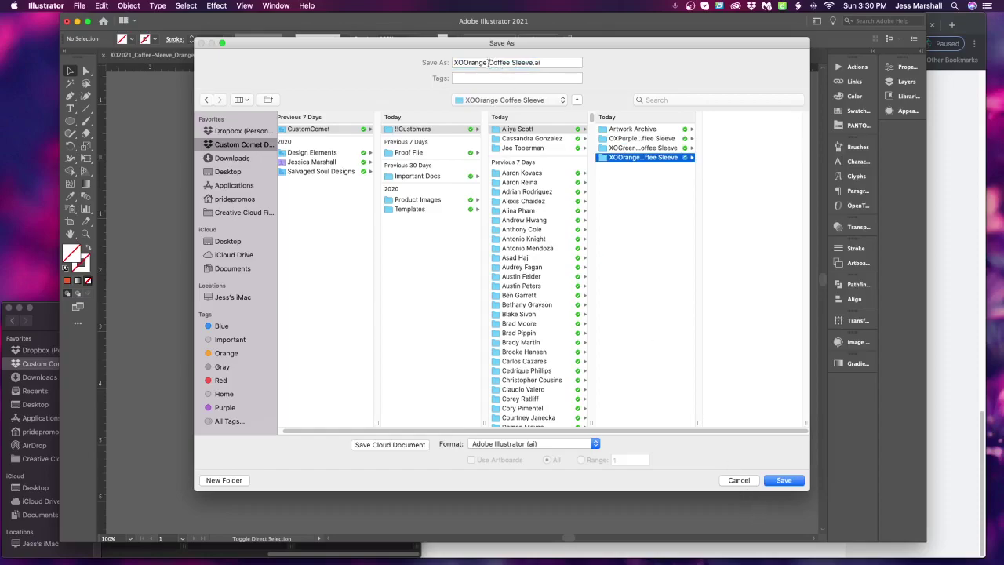
Re-enter the OrangeA1 name, save into XOOrange Coffee Sleeve, and accept the Illustrator options
{"action": "left_click", "coordinate": [488, 63]}
{"action": "left_click", "coordinate": [634, 157]}
{"action": "left_click", "coordinate": [652, 139]}
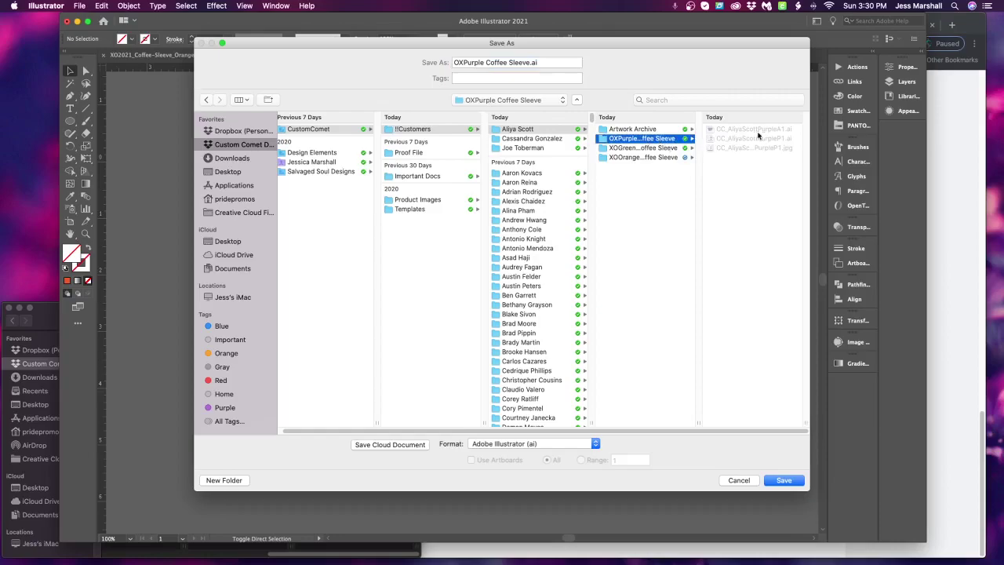
{"action": "left_click", "coordinate": [746, 130]}
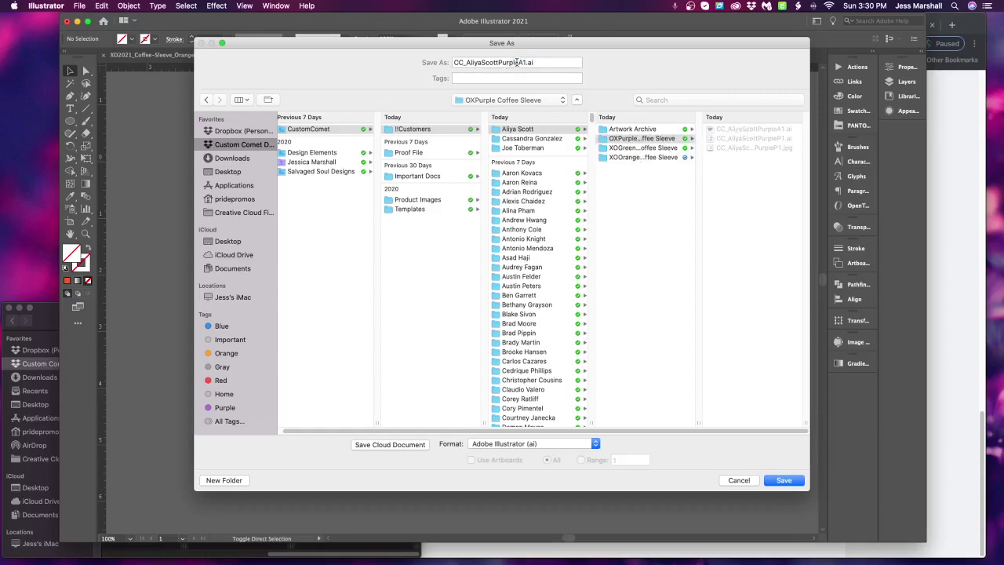
{"action": "left_click", "coordinate": [517, 63]}
{"action": "key", "text": "BackSpace"}
{"action": "key", "text": "BackSpace"}
{"action": "key", "text": "BackSpace"}
{"action": "key", "text": "BackSpace"}
{"action": "key", "text": "BackSpace"}
{"action": "key", "text": "BackSpace"}
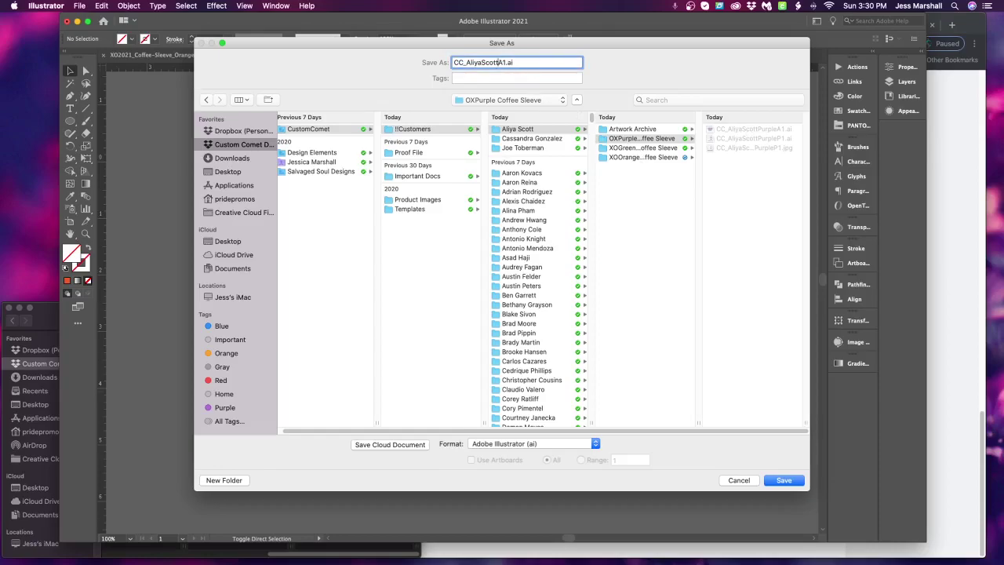
{"action": "type", "text": "Orange"}
{"action": "left_click", "coordinate": [661, 157]}
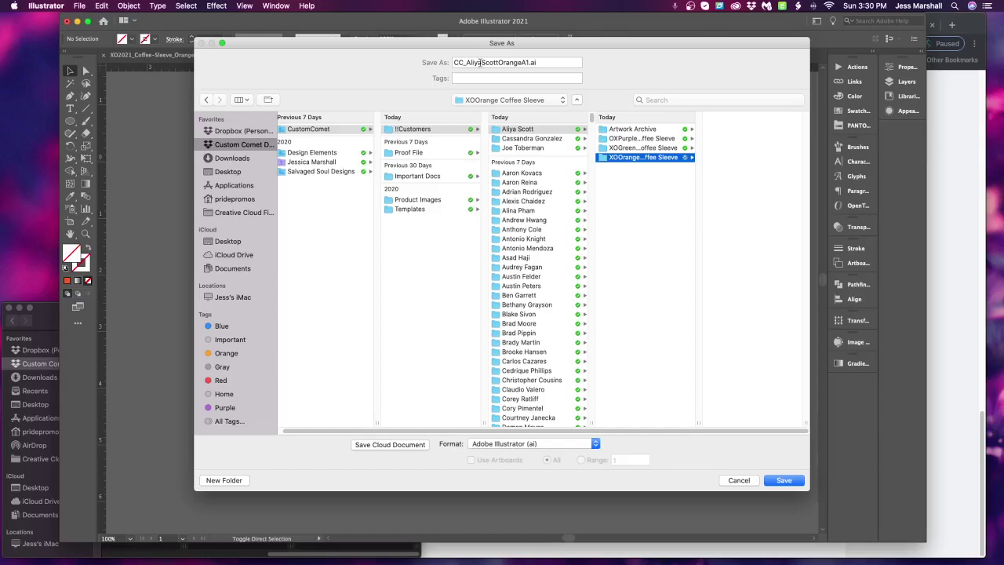
{"action": "left_click", "coordinate": [771, 486]}
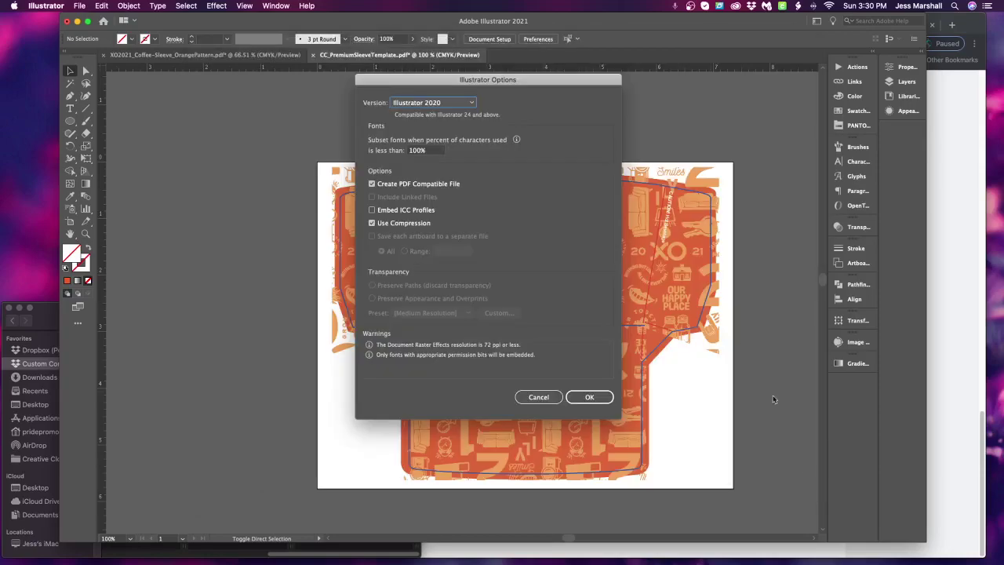
{"action": "left_click", "coordinate": [588, 399]}
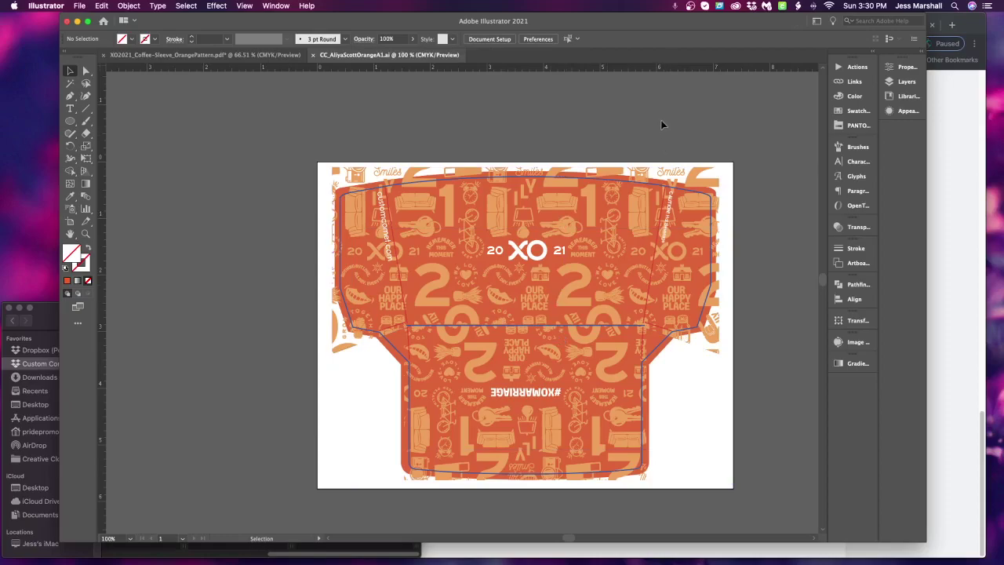
Open CAF_ProofForm2020.ai from recent files and fit the whole form in view
{"action": "left_click", "coordinate": [80, 6]}
{"action": "mouse_move", "coordinate": [142, 49]}
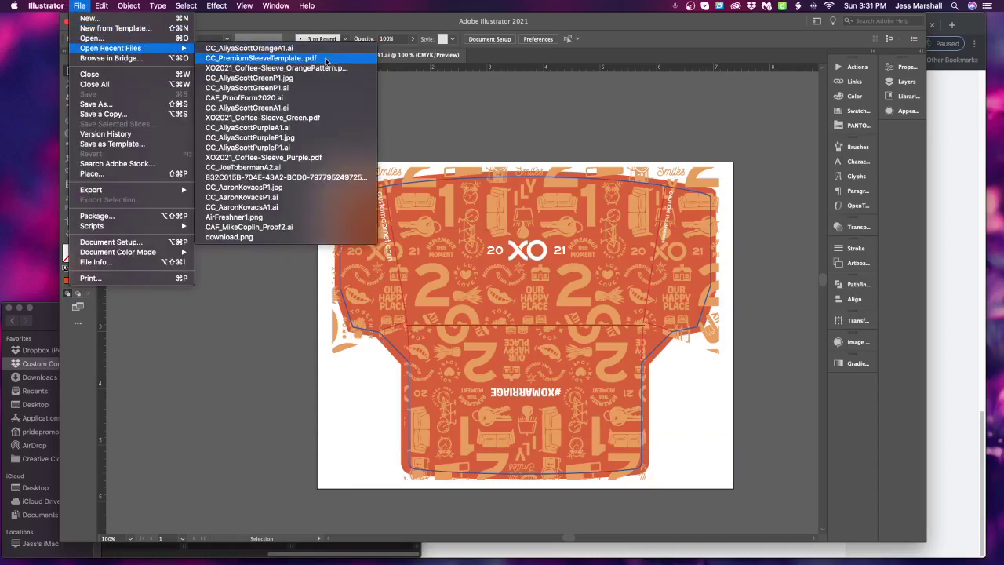
{"action": "left_click", "coordinate": [294, 101]}
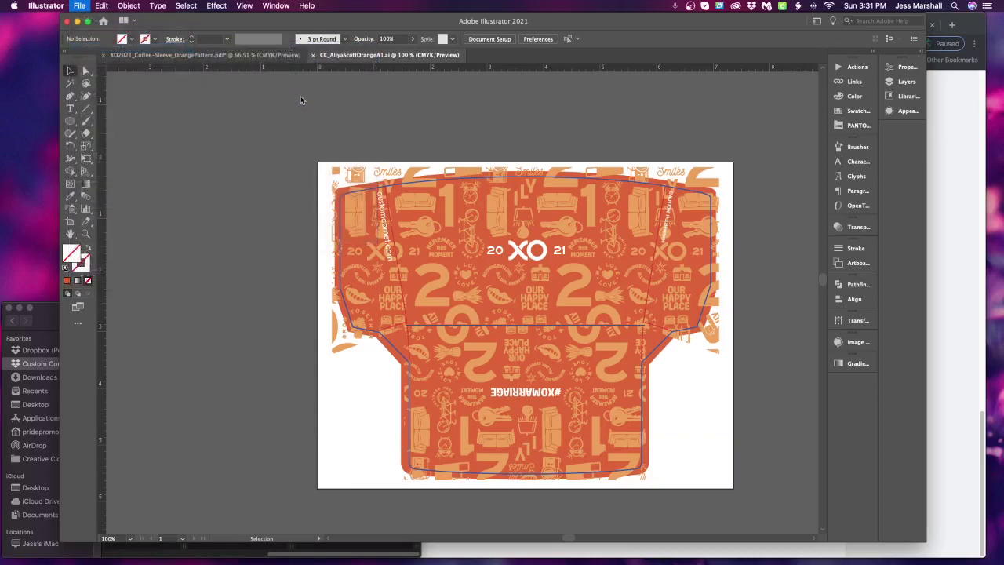
{"action": "left_click_drag", "start_coordinate": [533, 201], "coordinate": [584, 236]}
{"action": "key", "text": "super+minus"}
{"action": "left_click_drag", "start_coordinate": [515, 297], "coordinate": [597, 262]}
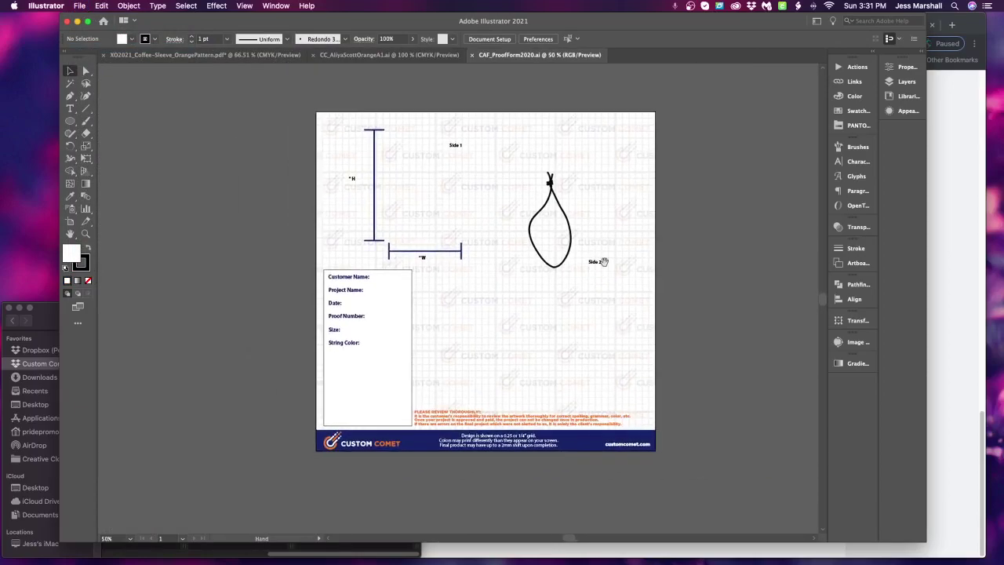
Hide the Air Fresheners template layer and show the Premium Sleeves layer
{"action": "left_click", "coordinate": [906, 82]}
{"action": "left_click", "coordinate": [768, 169]}
{"action": "left_click", "coordinate": [756, 155]}
{"action": "left_click", "coordinate": [730, 156]}
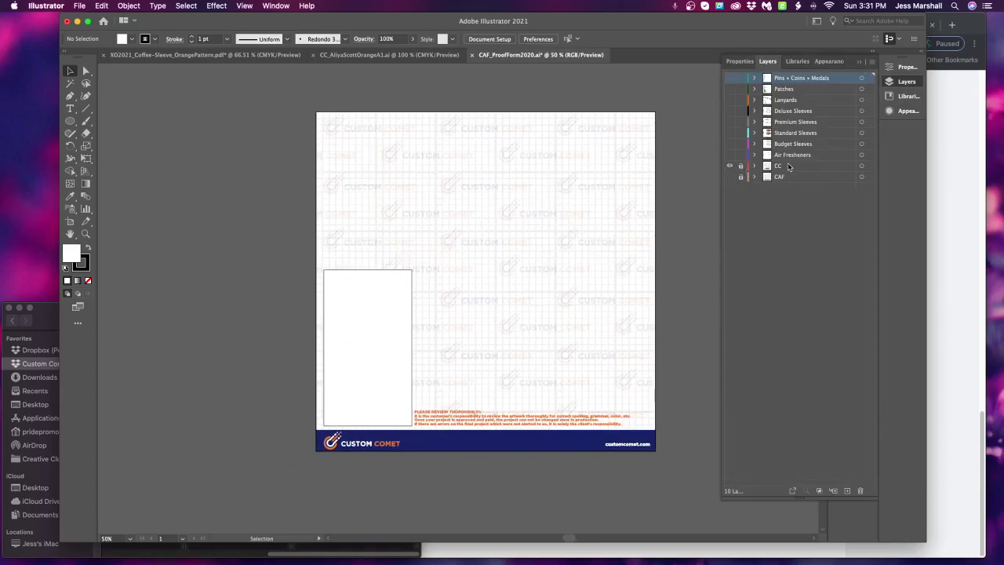
{"action": "left_click", "coordinate": [730, 123]}
Copy the front sleeve path and paste it into the orange sleeve document
{"action": "left_click", "coordinate": [588, 221]}
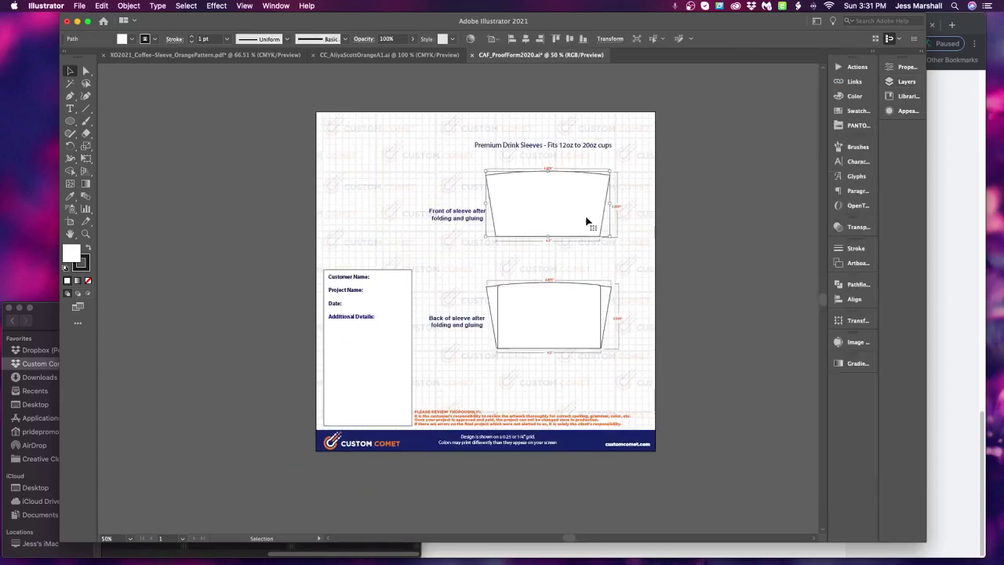
{"action": "key", "text": "v"}
{"action": "left_click", "coordinate": [693, 219]}
{"action": "key", "text": "a"}
{"action": "left_click", "coordinate": [558, 202]}
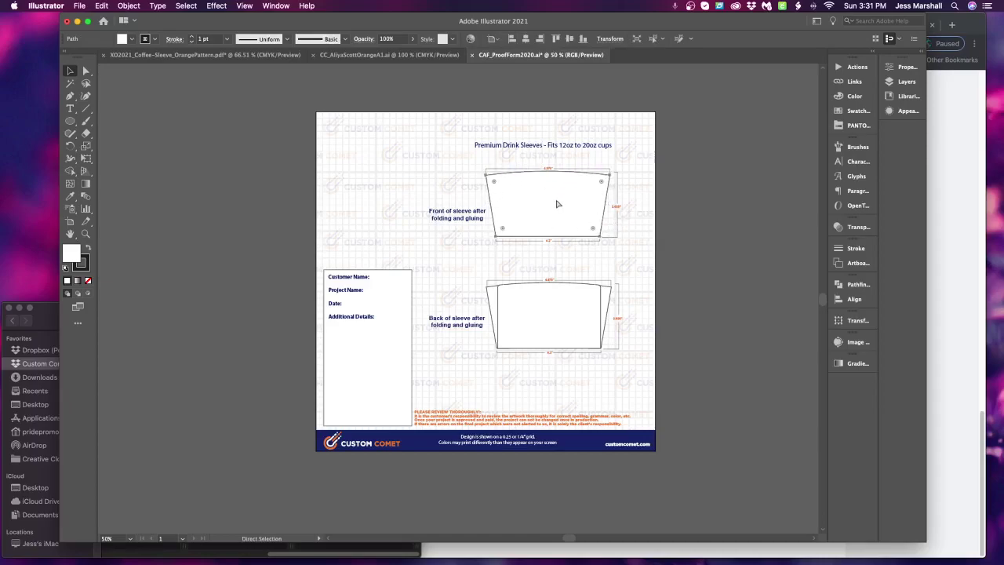
{"action": "key", "text": "ctrl+c"}
{"action": "left_click", "coordinate": [390, 55]}
{"action": "key", "text": "v"}
{"action": "key", "text": "ctrl+v"}
Move and enlarge the pasted sleeve shape over the top panel, then clip the XO 2021 pattern to it
{"action": "left_click_drag", "start_coordinate": [528, 291], "coordinate": [577, 227]}
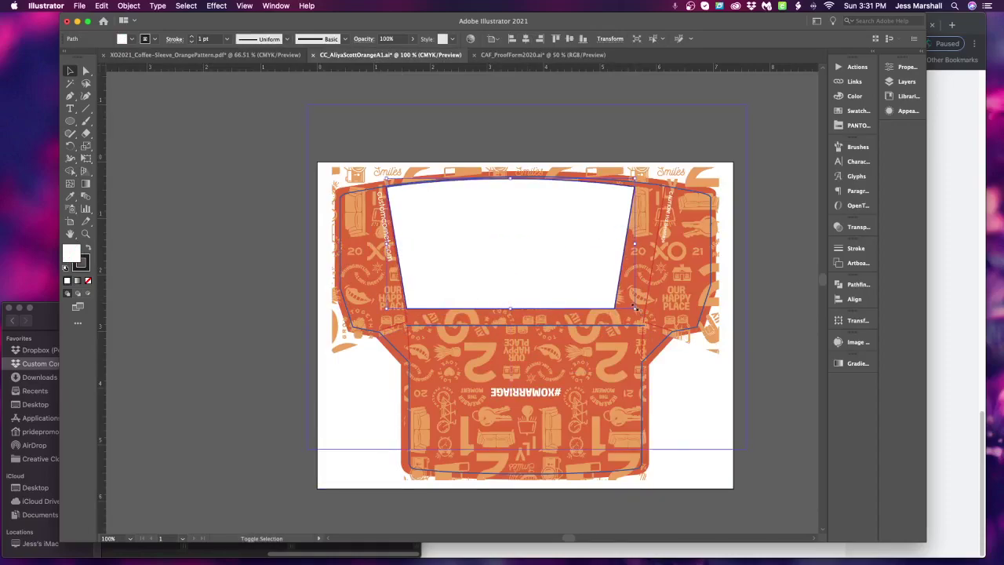
{"action": "left_click_drag", "start_coordinate": [635, 308], "coordinate": [665, 325]}
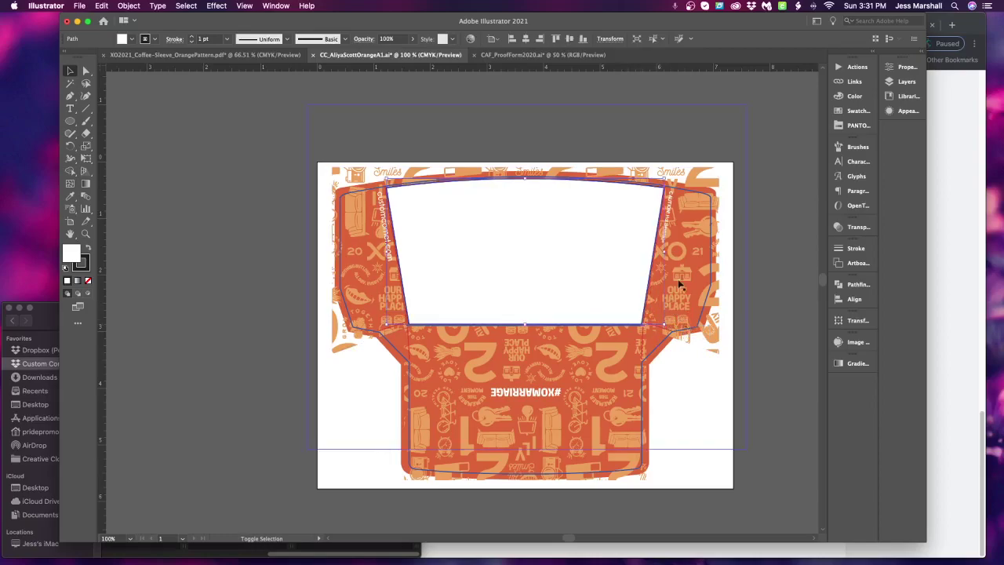
{"action": "left_click", "coordinate": [785, 148]}
{"action": "scroll", "coordinate": [400, 260], "scroll_direction": "right", "scroll_amount": 5}
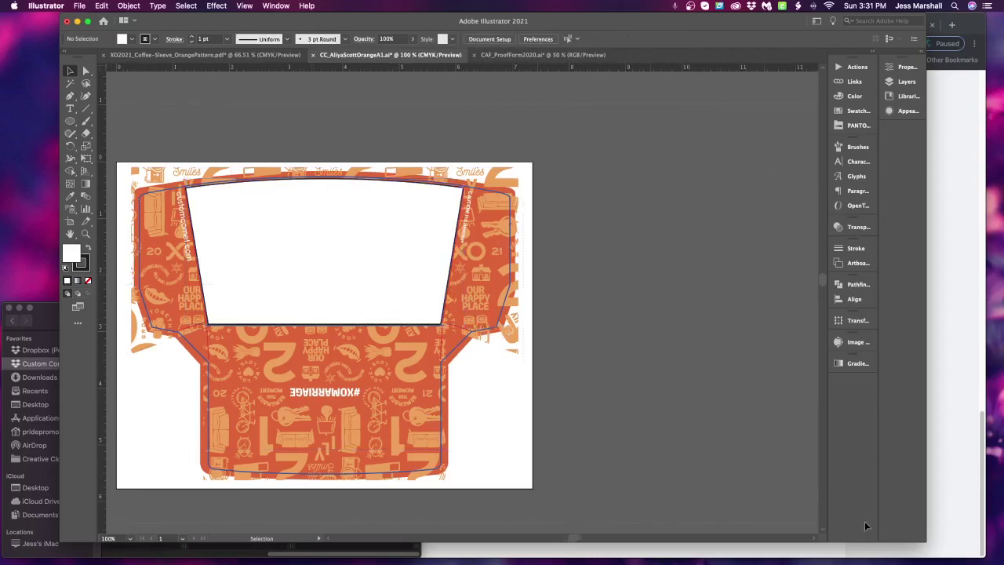
{"action": "key", "text": "super+a"}
{"action": "scroll", "coordinate": [777, 316], "scroll_direction": "left", "scroll_amount": 5}
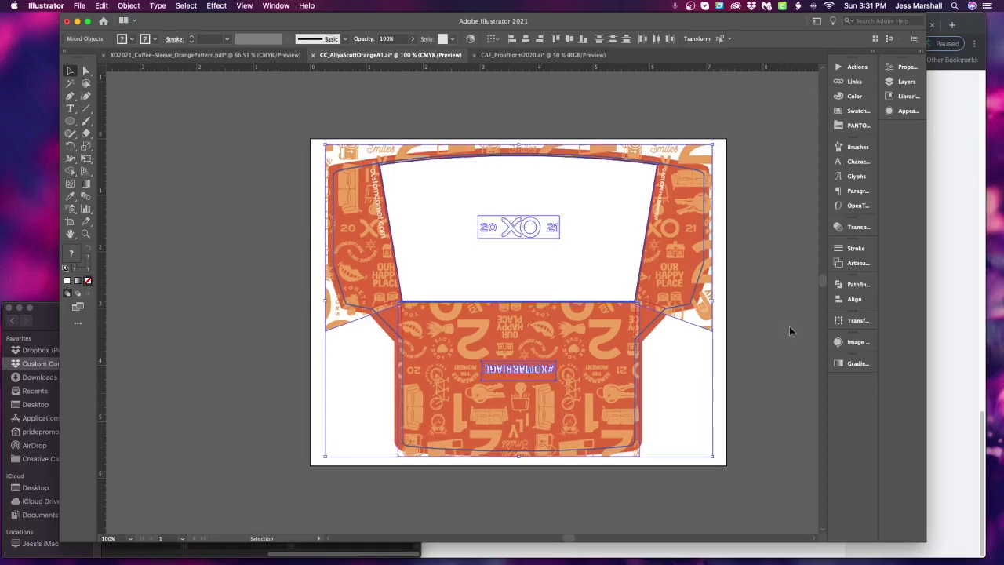
{"action": "key", "text": "a"}
{"action": "key", "text": "super+7"}
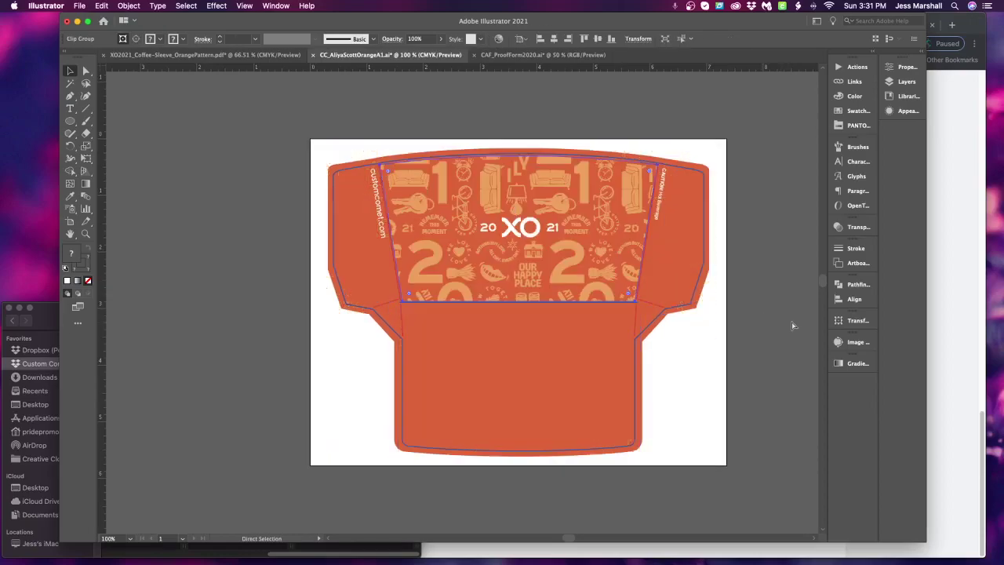
Paste the clipped orange artwork into CAF_ProofForm2020 above the front-sleeve template
{"action": "key", "text": "v"}
{"action": "key", "text": "super+c"}
{"action": "left_click", "coordinate": [541, 55]}
{"action": "key", "text": "super+v"}
{"action": "left_click_drag", "start_coordinate": [485, 294], "coordinate": [618, 236]}
{"action": "scroll", "coordinate": [650, 240], "scroll_direction": "up", "scroll_amount": 5}
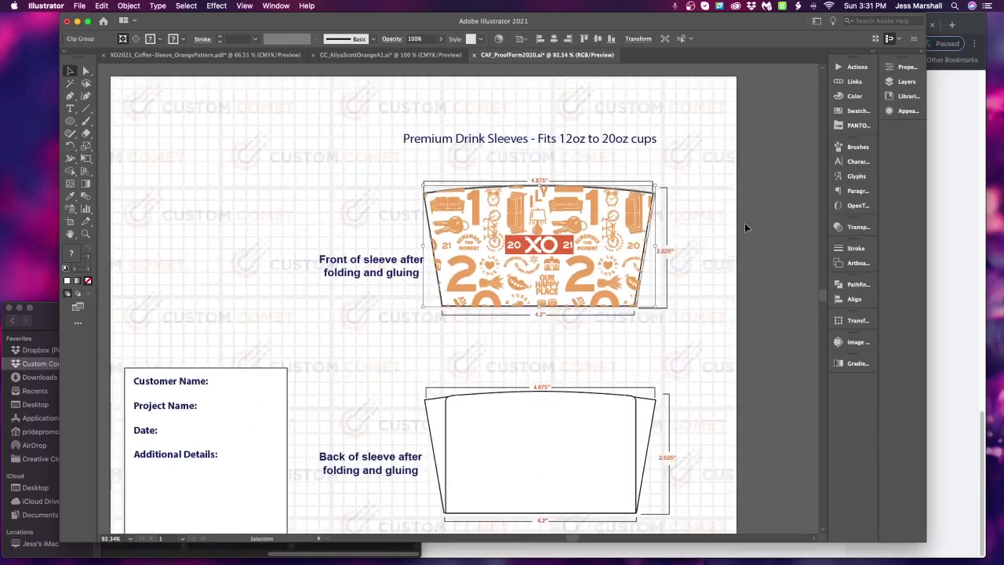
{"action": "left_click_drag", "start_coordinate": [621, 231], "coordinate": [620, 140]}
{"action": "left_click", "coordinate": [562, 277]}
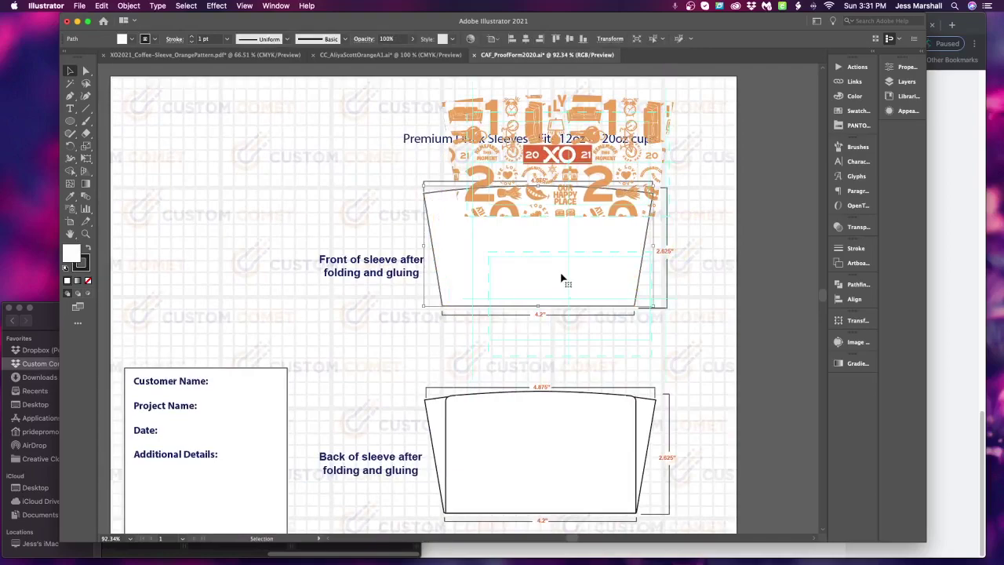
Fill the front-sleeve outline with the artwork's orange and clip the XO 2021 artwork to it
{"action": "left_click", "coordinate": [70, 196]}
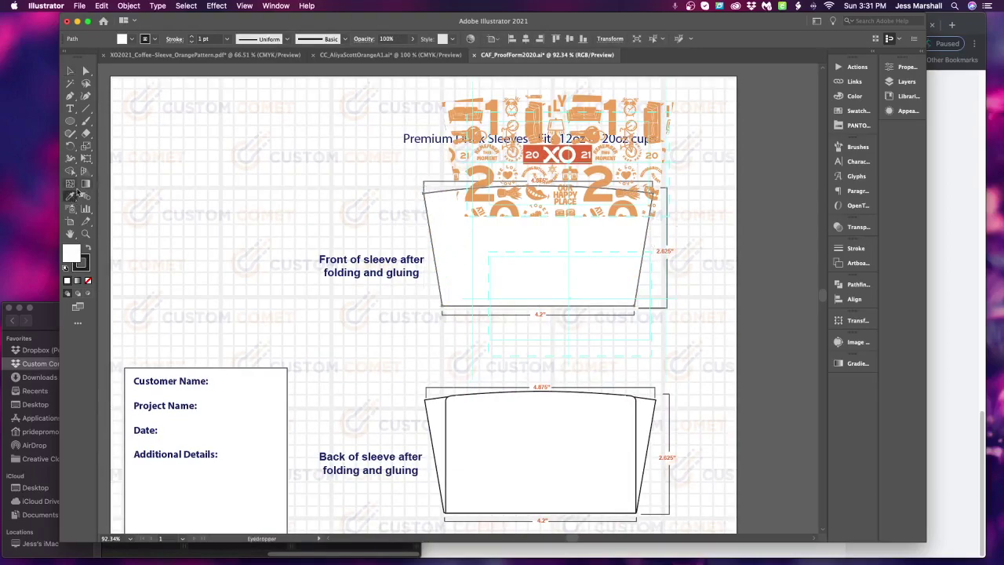
{"action": "left_click", "coordinate": [582, 151]}
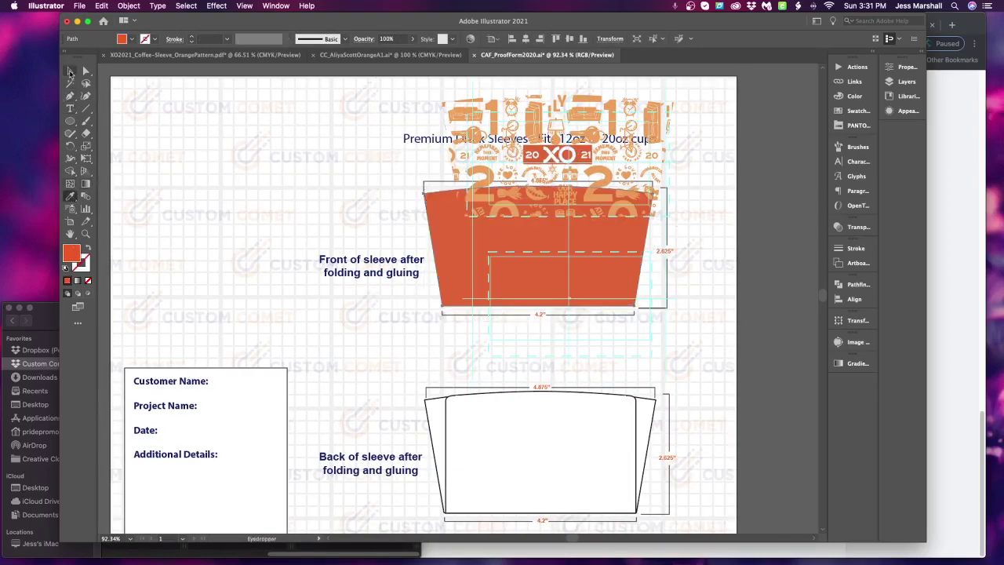
{"action": "left_click", "coordinate": [70, 71]}
{"action": "left_click_drag", "start_coordinate": [620, 170], "coordinate": [600, 257]}
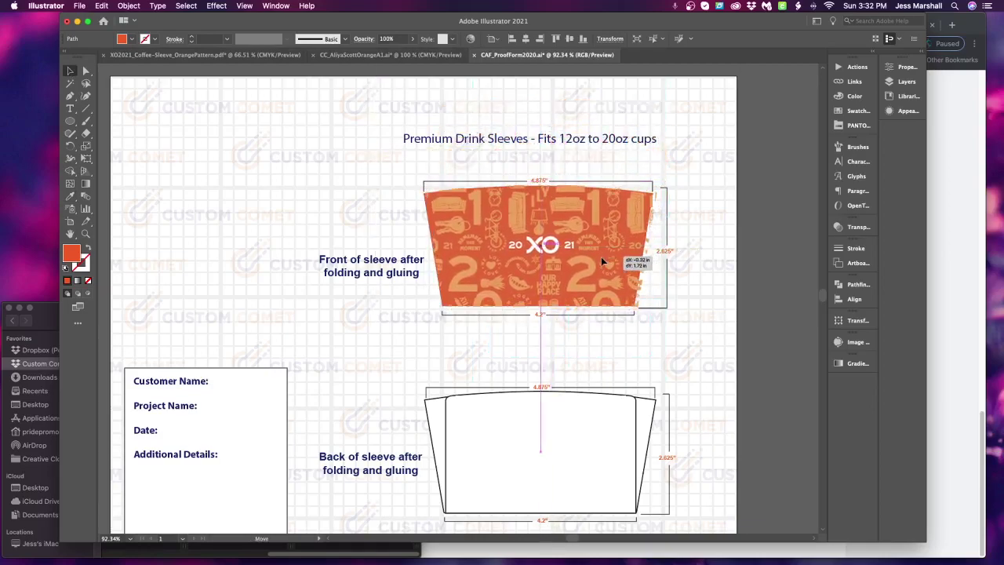
{"action": "key", "text": "super+7"}
Resize the clipped artwork to sit neatly inside the front-sleeve outline
{"action": "scroll", "coordinate": [747, 307], "scroll_direction": "down", "scroll_amount": 1}
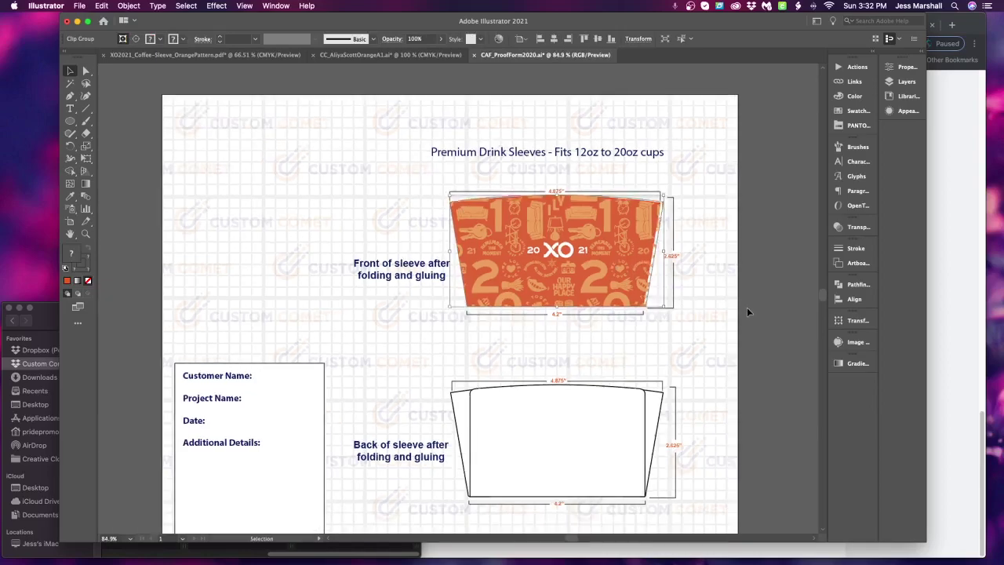
{"action": "mouse_move", "coordinate": [656, 311]}
{"action": "left_mouse_down"}
{"action": "mouse_move", "coordinate": [696, 314]}
{"action": "mouse_move", "coordinate": [640, 299]}
{"action": "left_mouse_up"}
{"action": "left_click", "coordinate": [732, 171]}
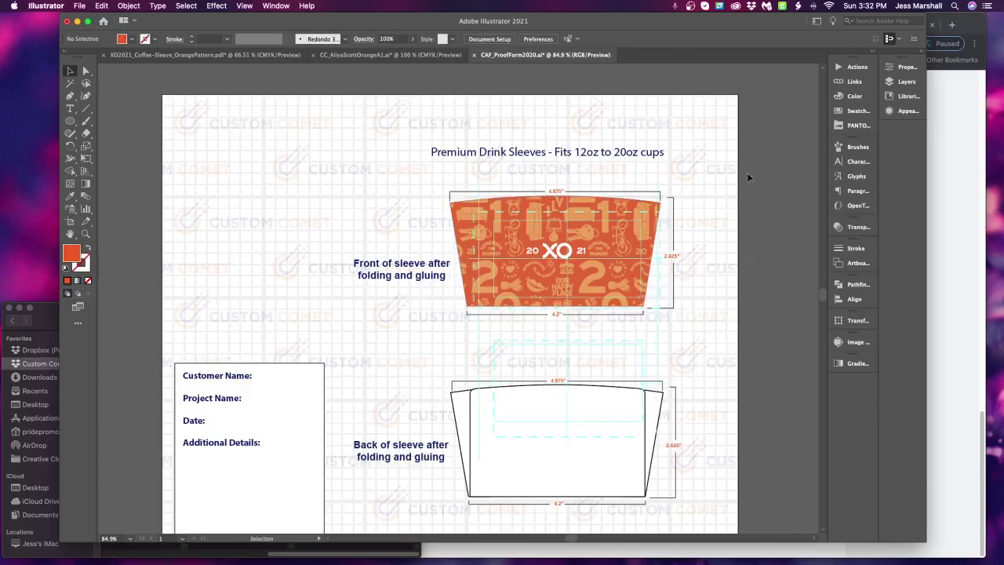
{"action": "scroll", "coordinate": [573, 455], "scroll_direction": "down", "scroll_amount": 3}
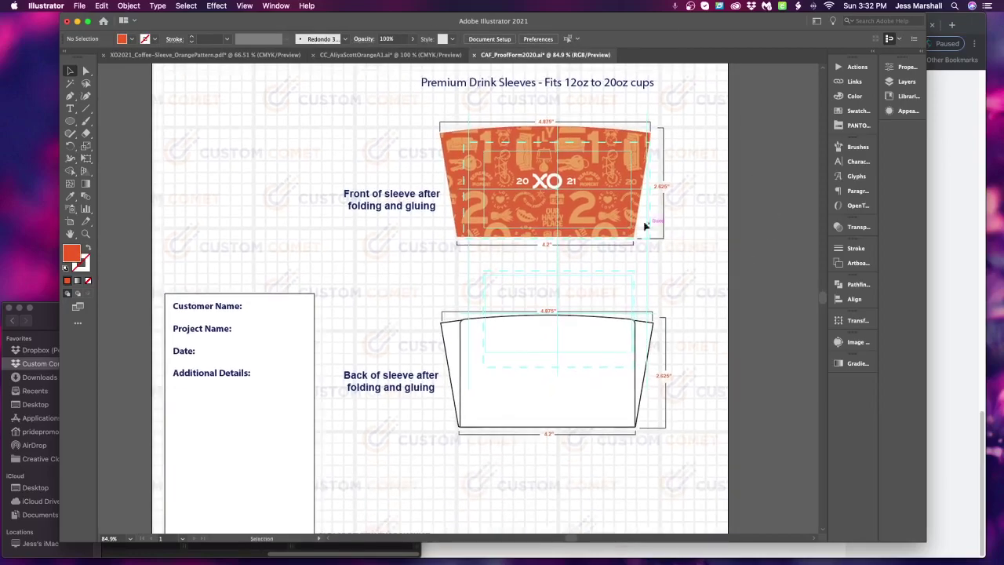
{"action": "left_click", "coordinate": [623, 164]}
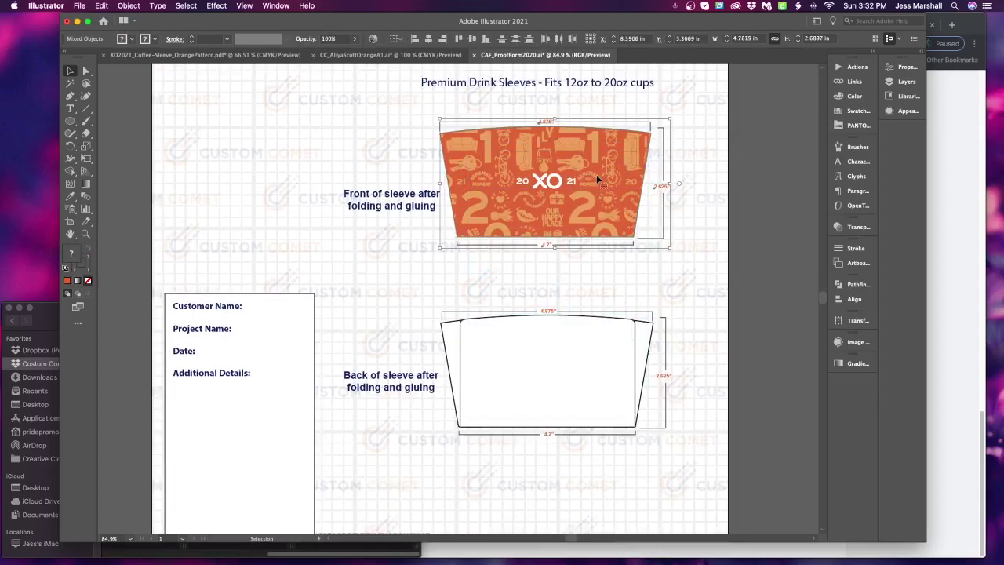
{"action": "left_click", "coordinate": [676, 167]}
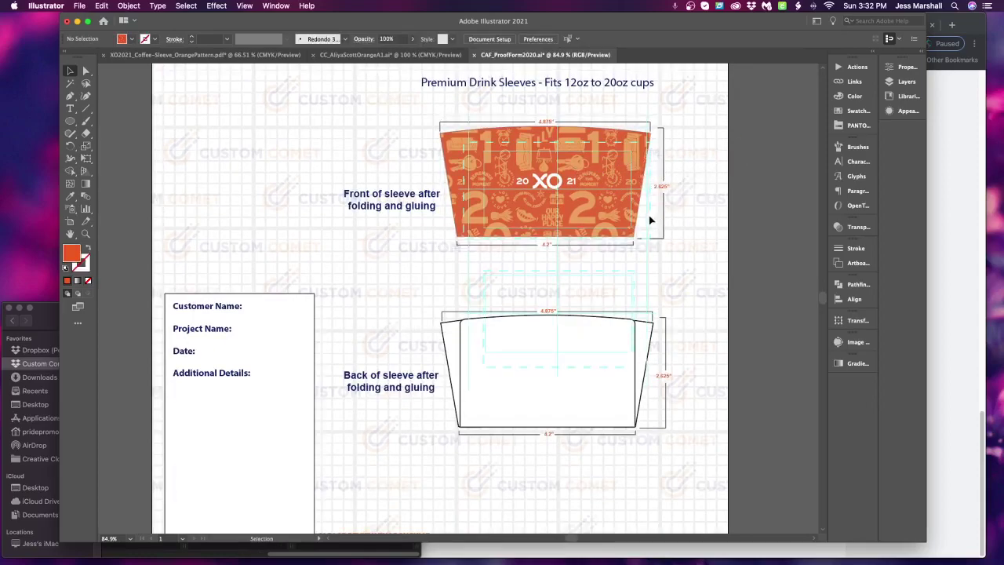
Clear all guides from the artboard and select the front-sleeve artwork group
{"action": "left_click", "coordinate": [245, 7]}
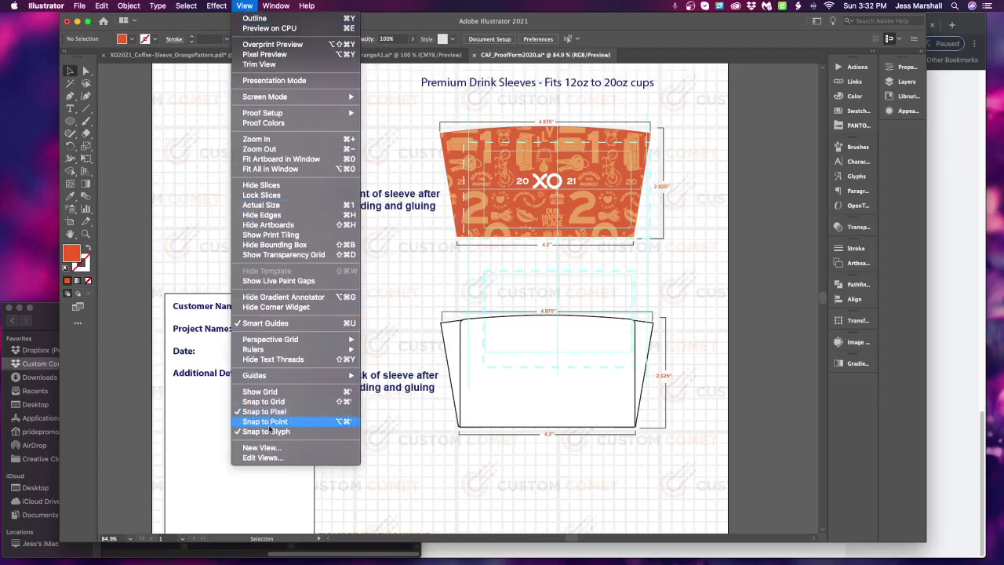
{"action": "mouse_move", "coordinate": [353, 375]}
{"action": "left_click", "coordinate": [366, 415]}
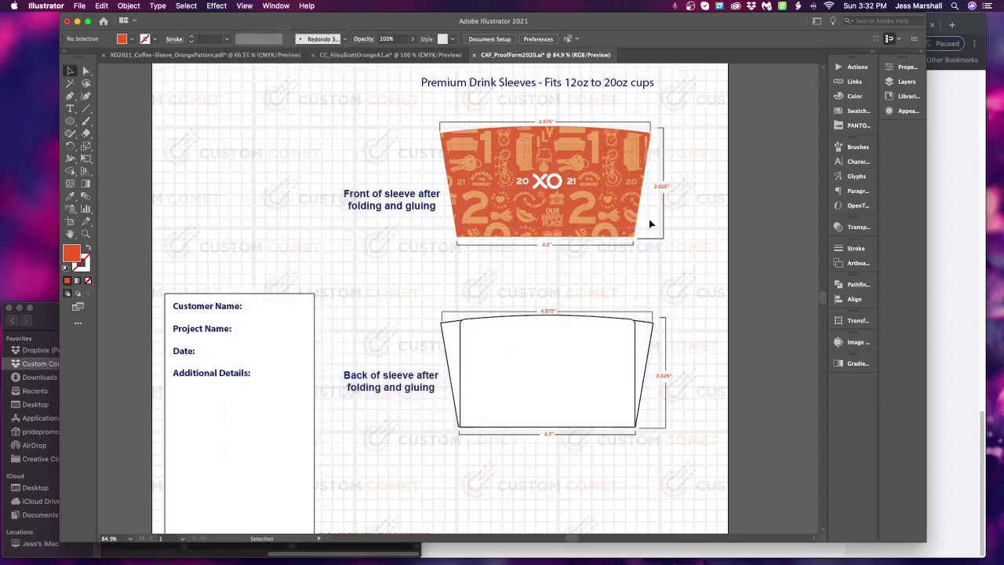
{"action": "left_click", "coordinate": [587, 226]}
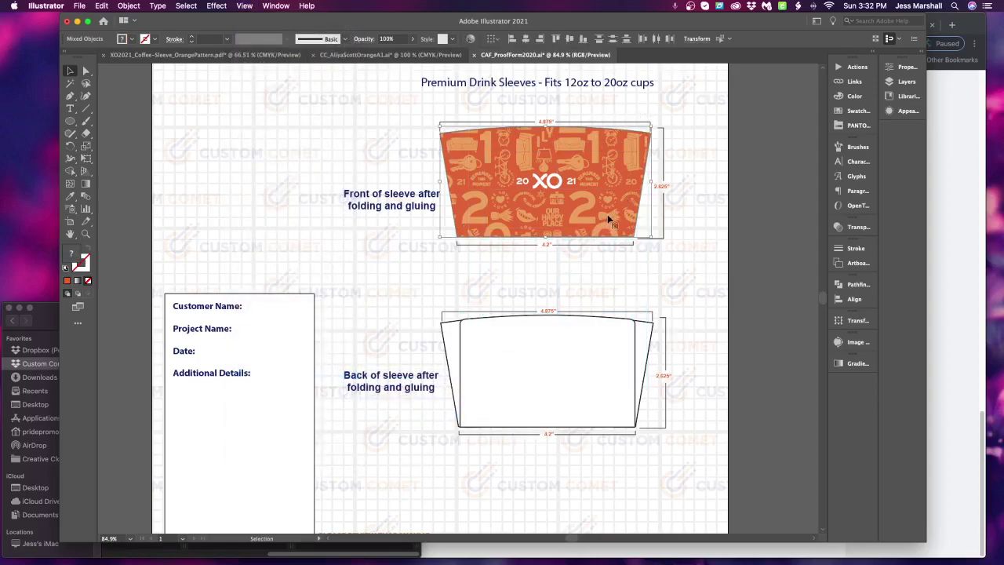
Paste a duplicate of the front-sleeve artwork near the back sleeve and isolate its inner path
{"action": "key", "text": "a"}
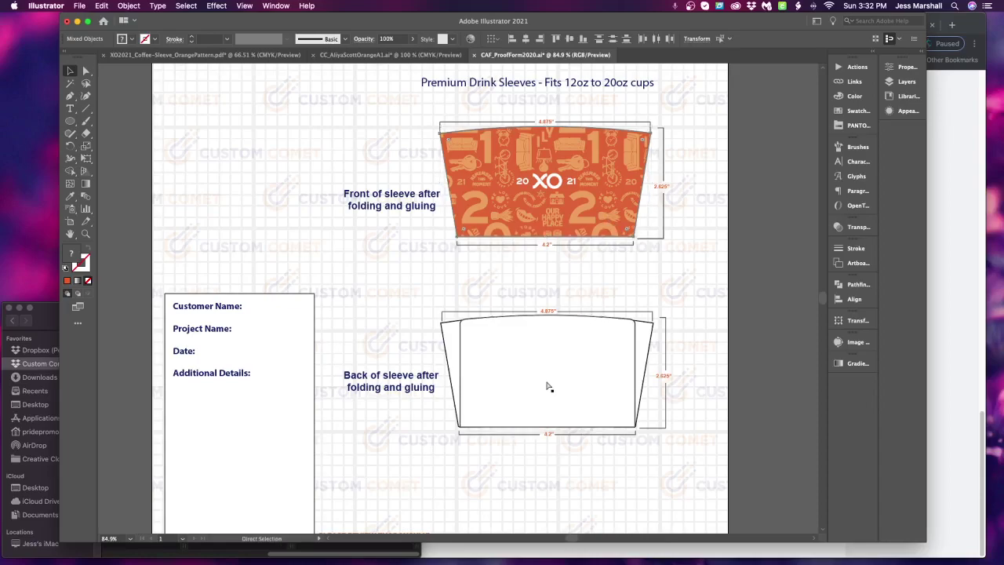
{"action": "key", "text": "super+v"}
{"action": "left_click_drag", "start_coordinate": [524, 272], "coordinate": [796, 278]}
{"action": "left_click", "coordinate": [621, 372]}
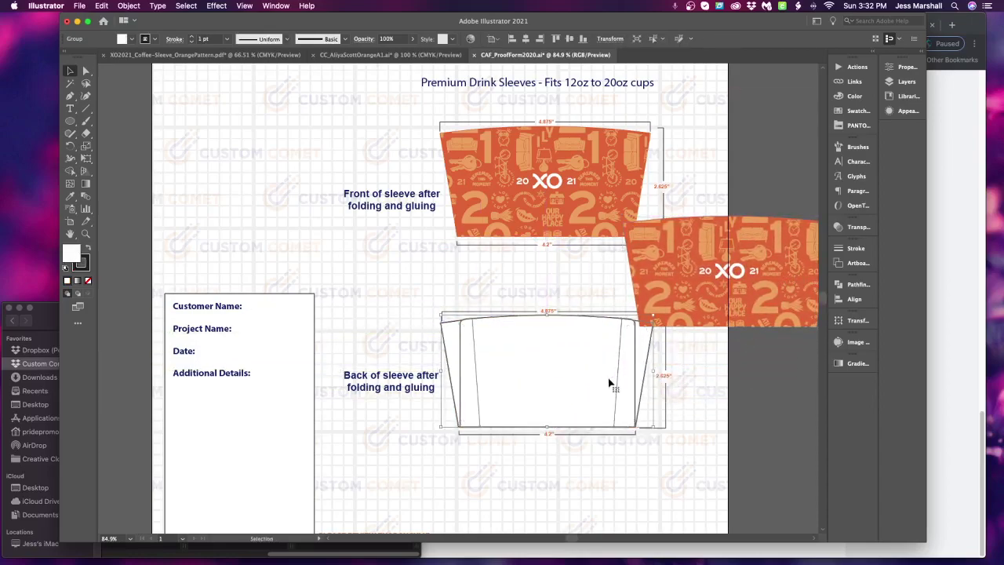
{"action": "double_click", "coordinate": [609, 383]}
{"action": "left_click", "coordinate": [595, 385]}
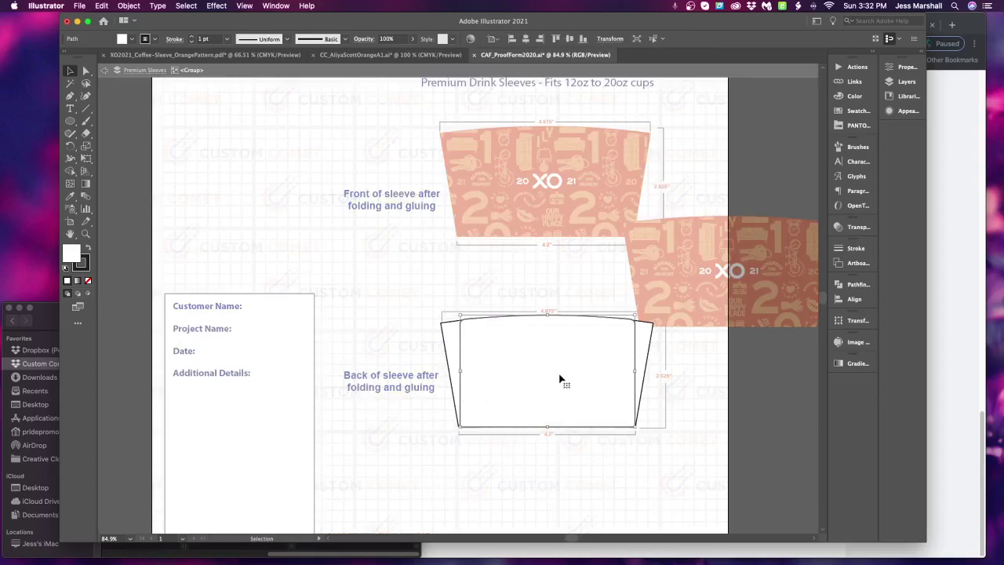
Copy the back-sleeve shape and paste it into the customer's OrangeA1 sleeve file
{"action": "key", "text": "a"}
{"action": "left_click", "coordinate": [390, 55]}
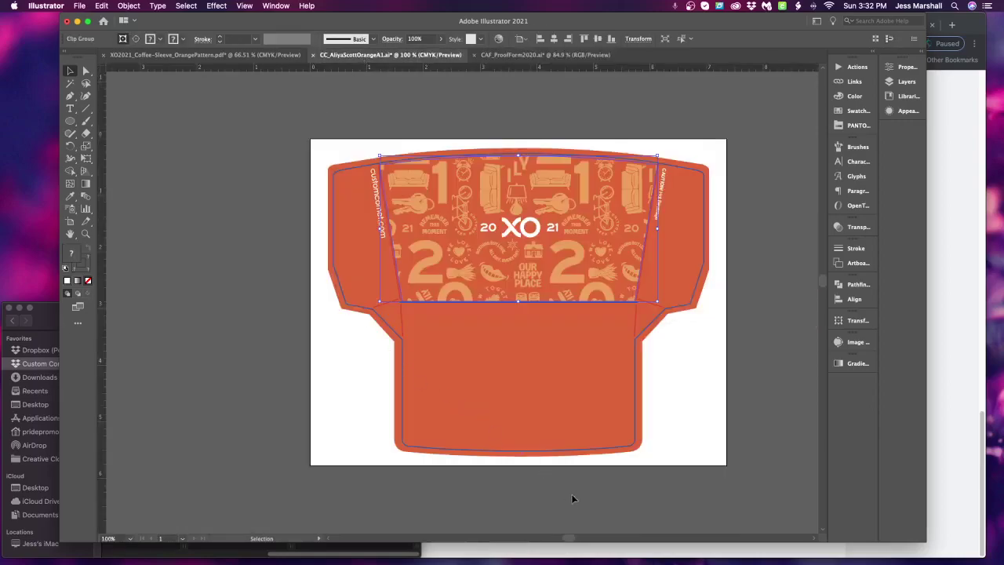
{"action": "left_click", "coordinate": [579, 501]}
{"action": "key", "text": "a"}
{"action": "key", "text": "super+a"}
{"action": "left_click", "coordinate": [759, 394]}
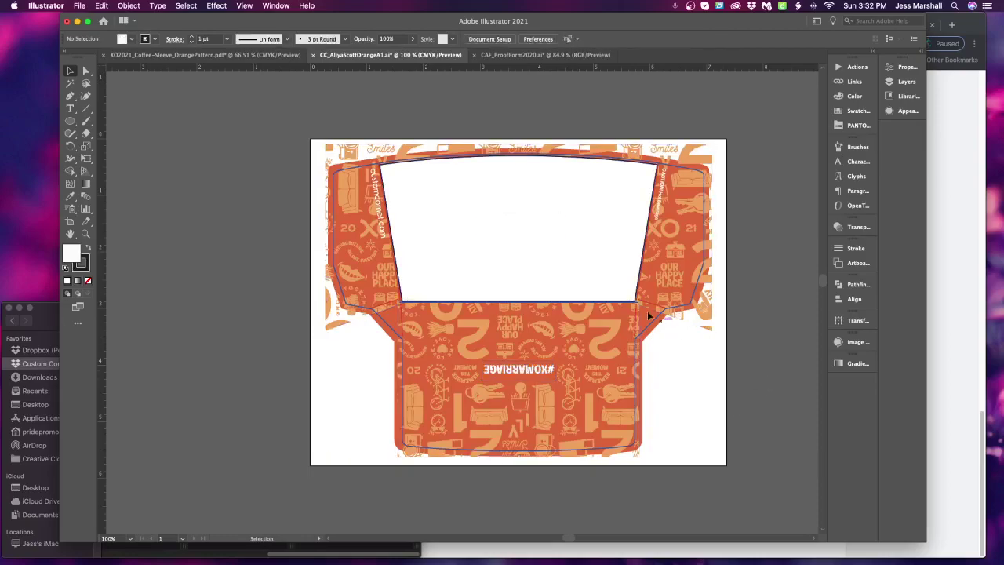
{"action": "left_click", "coordinate": [592, 264]}
{"action": "key", "text": "Delete"}
{"action": "key", "text": "v"}
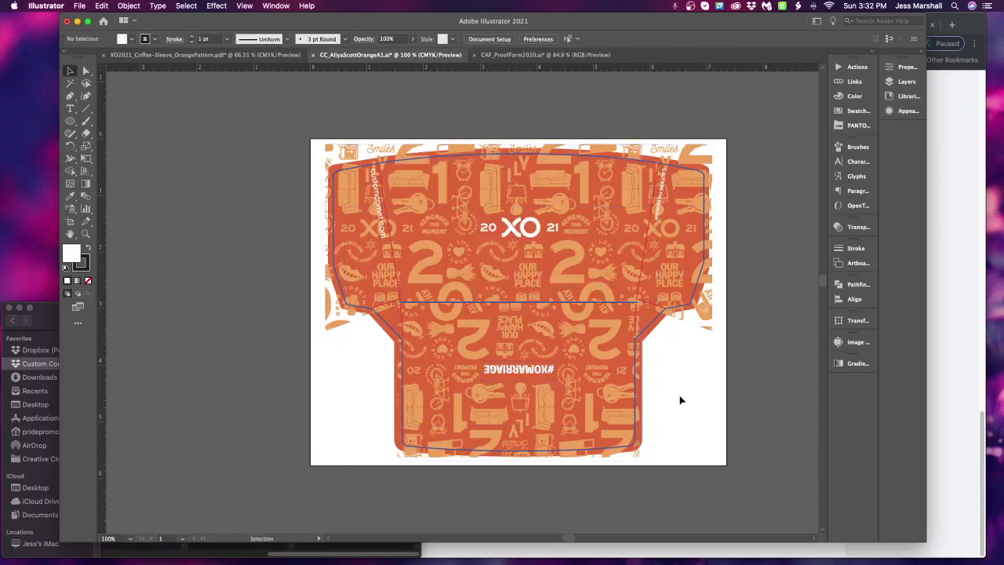
{"action": "key", "text": "super+z"}
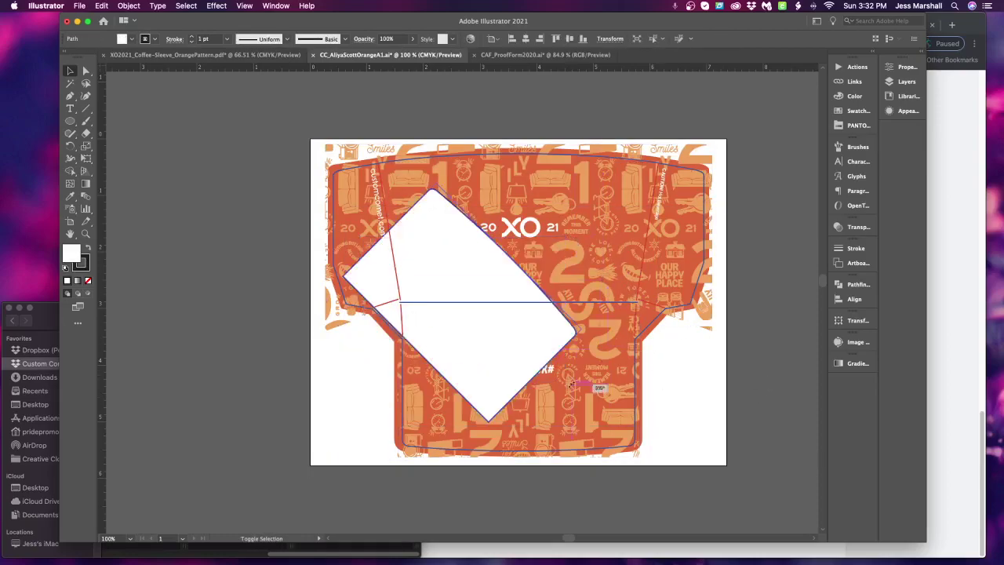
Fit the shape over the lower panel and clip the #XOMARRIAGE pattern inside it
{"action": "left_click_drag", "start_coordinate": [443, 337], "coordinate": [494, 412]}
{"action": "left_click_drag", "start_coordinate": [611, 319], "coordinate": [632, 304]}
{"action": "left_click_drag", "start_coordinate": [600, 367], "coordinate": [605, 371]}
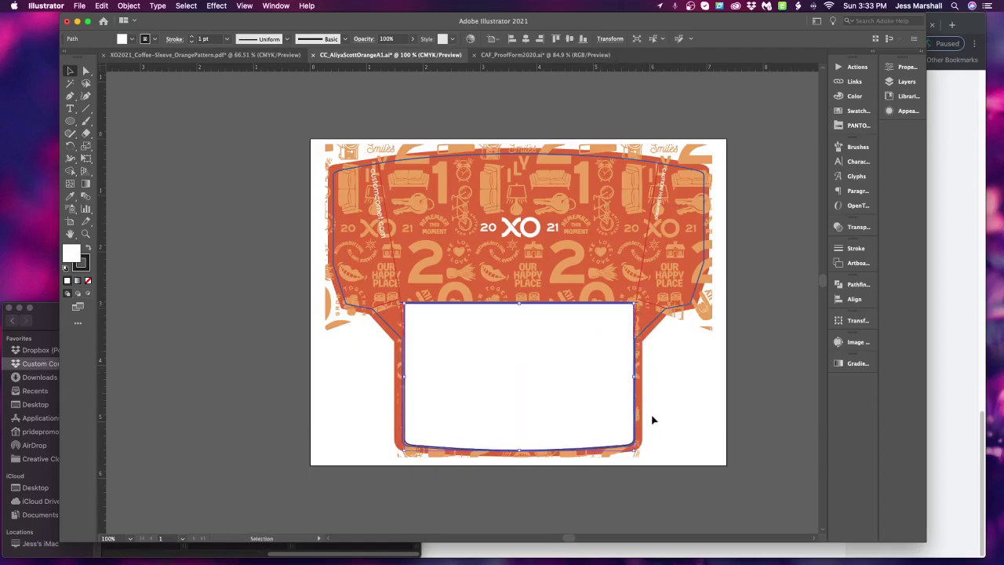
{"action": "left_click_drag", "start_coordinate": [727, 476], "coordinate": [186, 39]}
{"action": "key", "text": "super+7"}
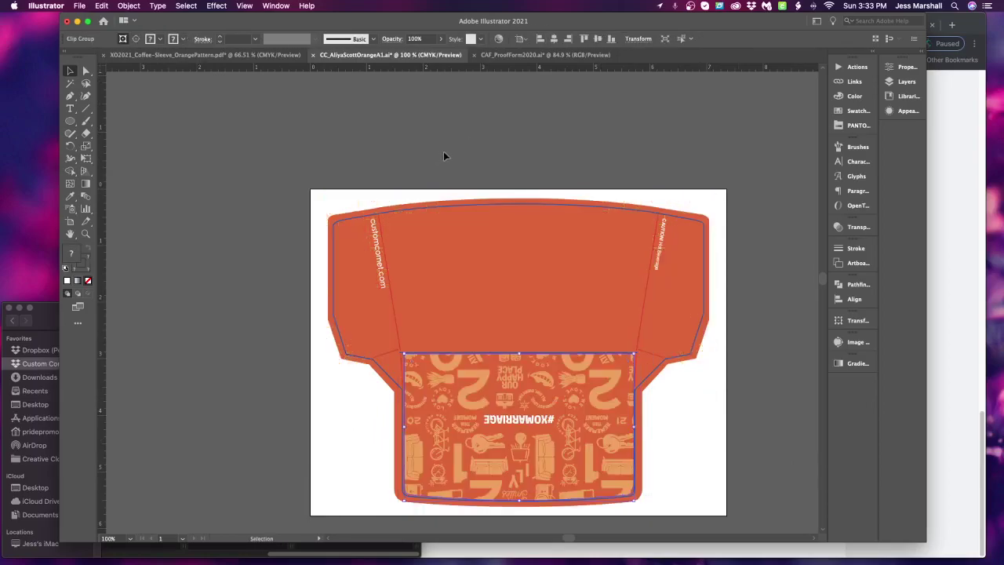
Paste the clipped #XOMARRIAGE pattern into the proof form onto the back-sleeve outline
{"action": "left_click", "coordinate": [565, 55]}
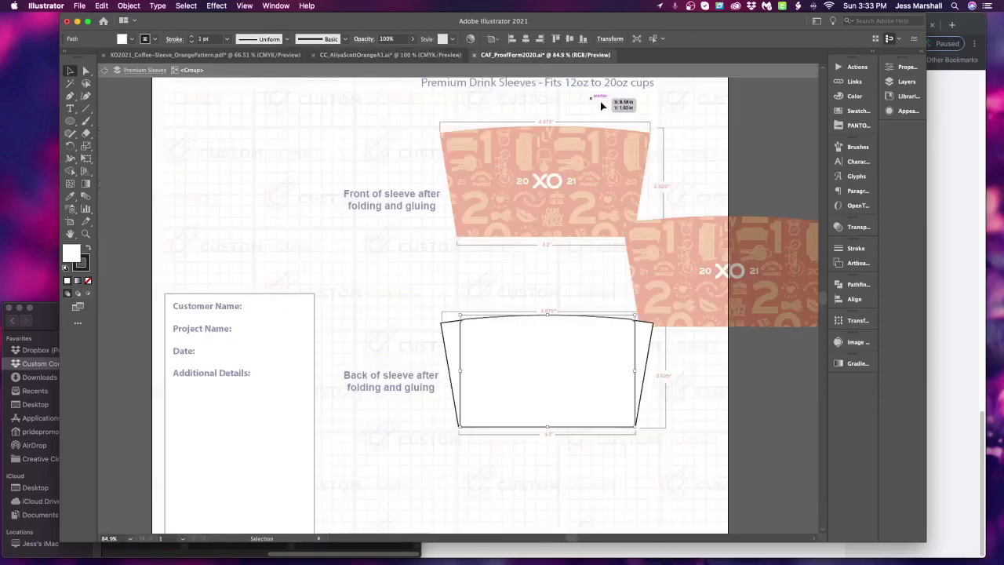
{"action": "key", "text": "super+v"}
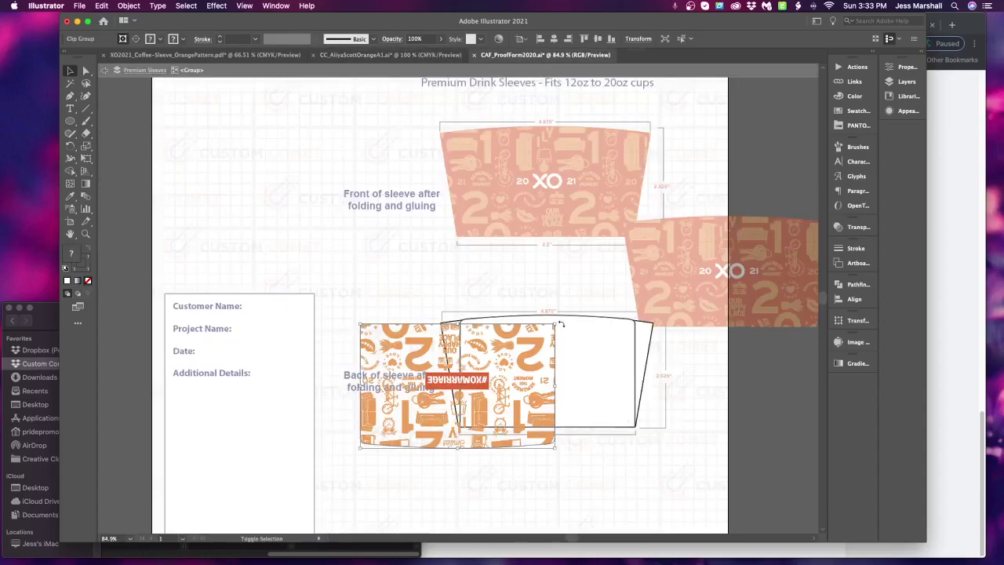
{"action": "left_click_drag", "start_coordinate": [471, 394], "coordinate": [628, 364]}
{"action": "left_click", "coordinate": [482, 378]}
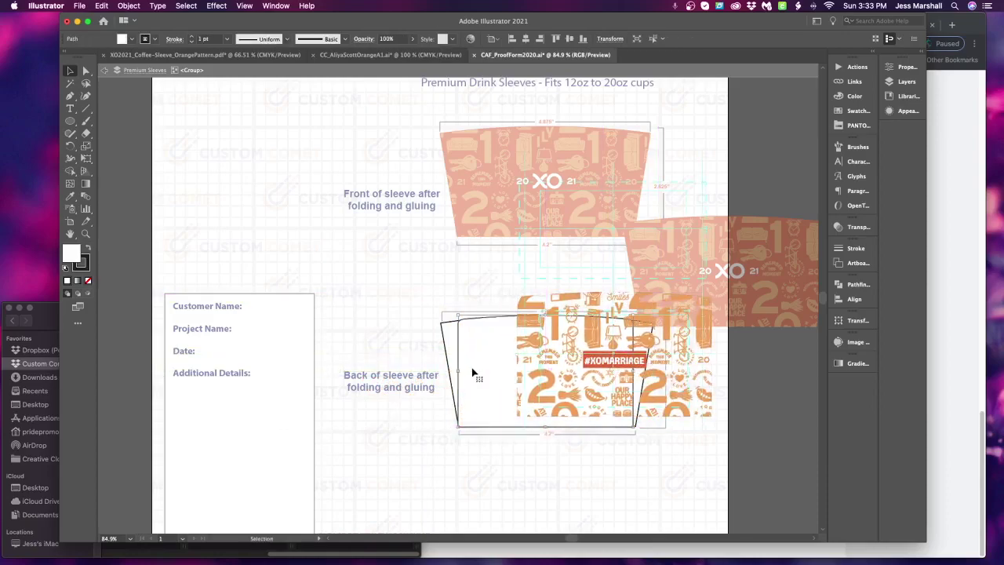
Fill the back-sleeve outline with the pattern's orange and align the pattern with its top
{"action": "left_click", "coordinate": [70, 196]}
{"action": "left_click", "coordinate": [609, 348]}
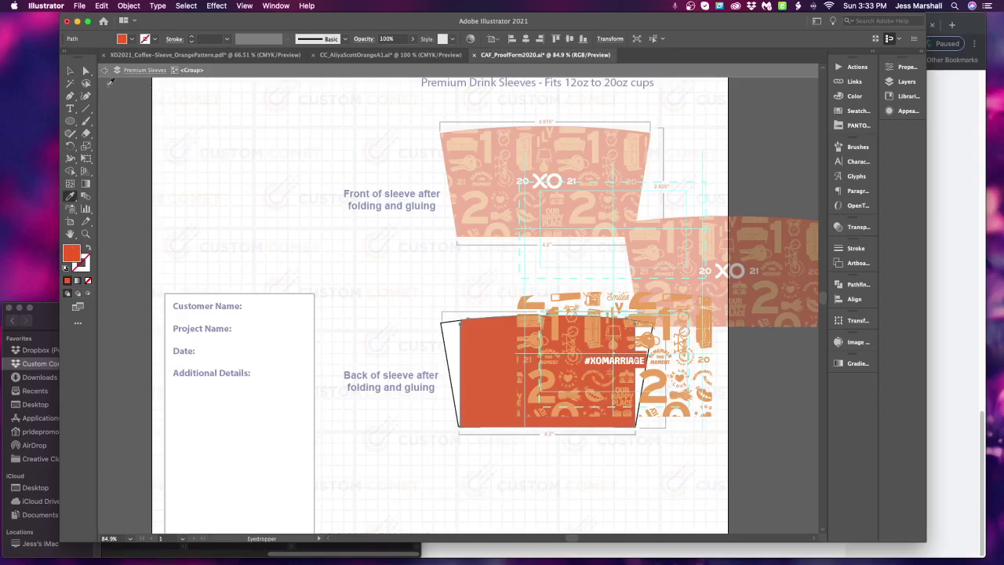
{"action": "left_click", "coordinate": [70, 72]}
{"action": "left_click_drag", "start_coordinate": [678, 385], "coordinate": [620, 389]}
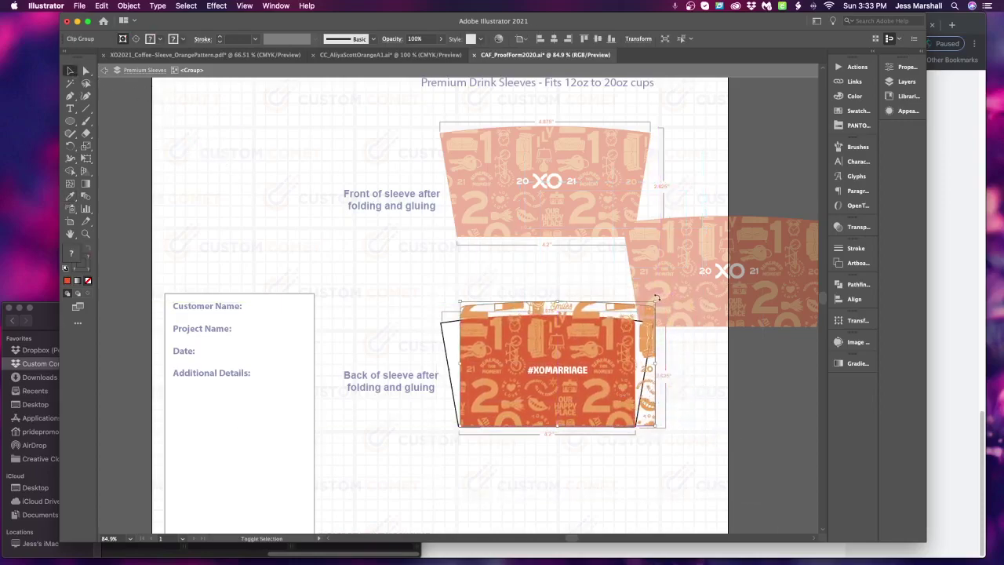
{"action": "left_click_drag", "start_coordinate": [654, 304], "coordinate": [641, 313]}
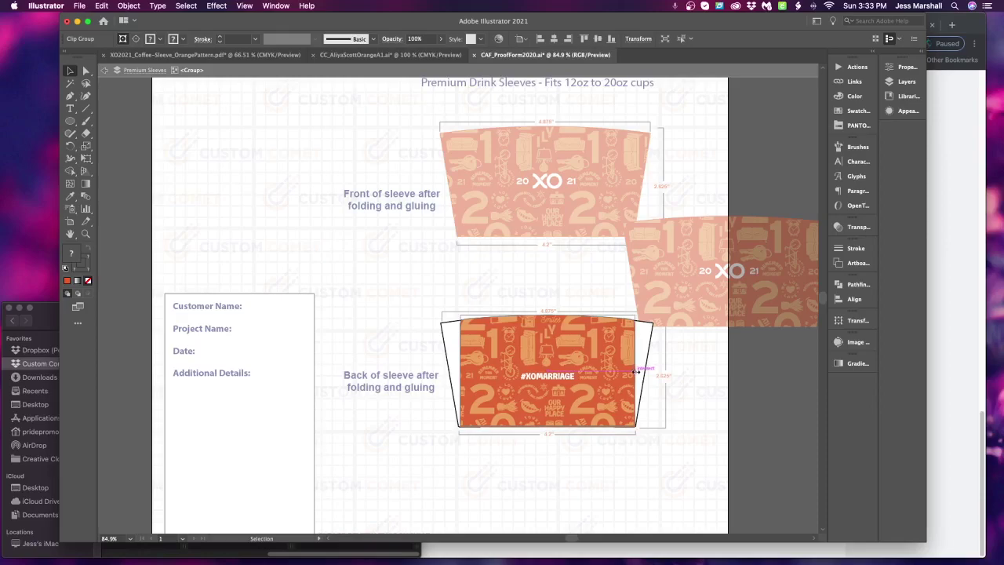
Clear all guides from the artboard
{"action": "left_click", "coordinate": [708, 389]}
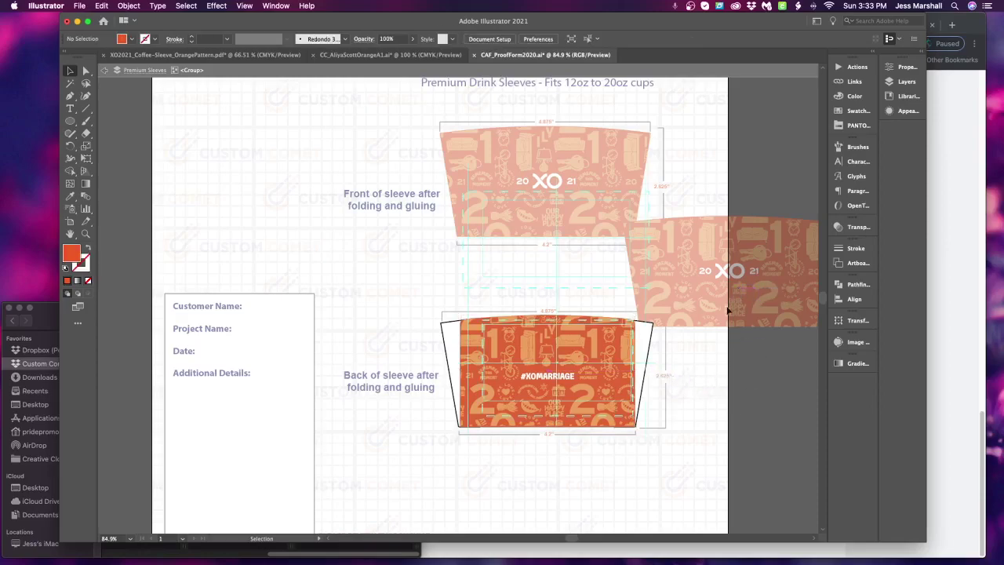
{"action": "left_click", "coordinate": [244, 6]}
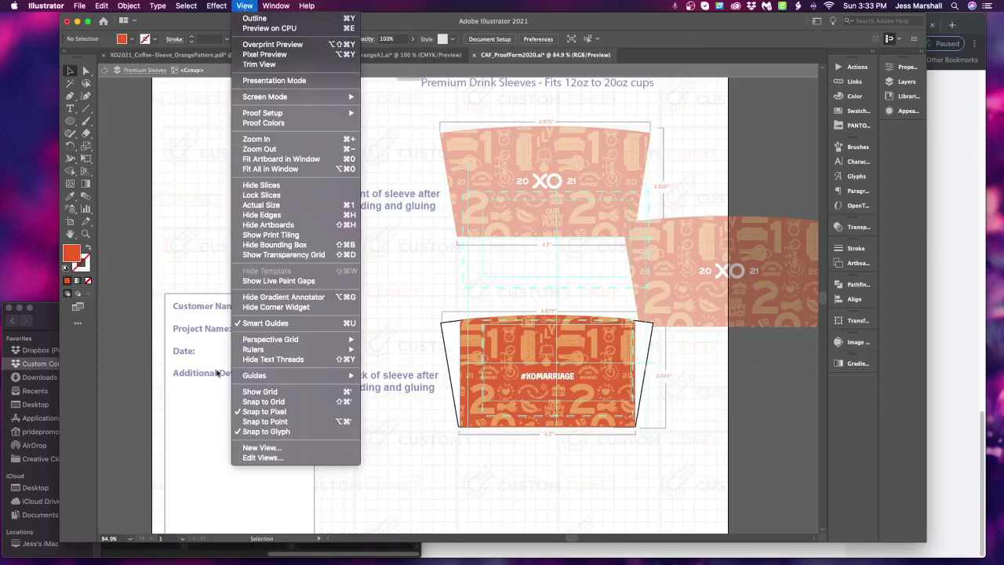
{"action": "mouse_move", "coordinate": [338, 376]}
{"action": "left_click", "coordinate": [393, 416]}
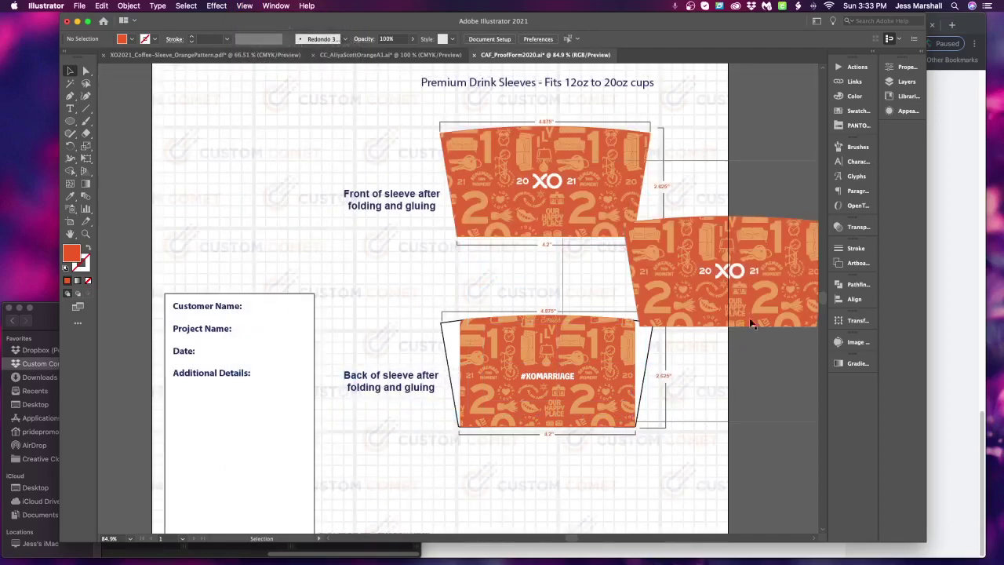
Try the spare XO 2021 graphic on the back sleeve, then revert to keep #XOMARRIAGE
{"action": "left_click_drag", "start_coordinate": [763, 279], "coordinate": [733, 303]}
{"action": "left_click_drag", "start_coordinate": [763, 270], "coordinate": [600, 371]}
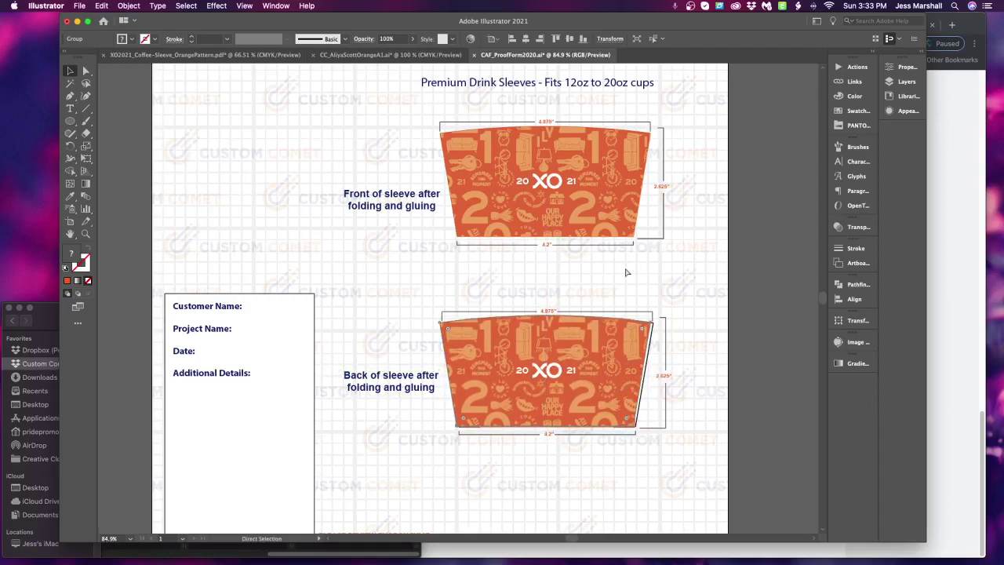
{"action": "key", "text": "super+shift+bracketright"}
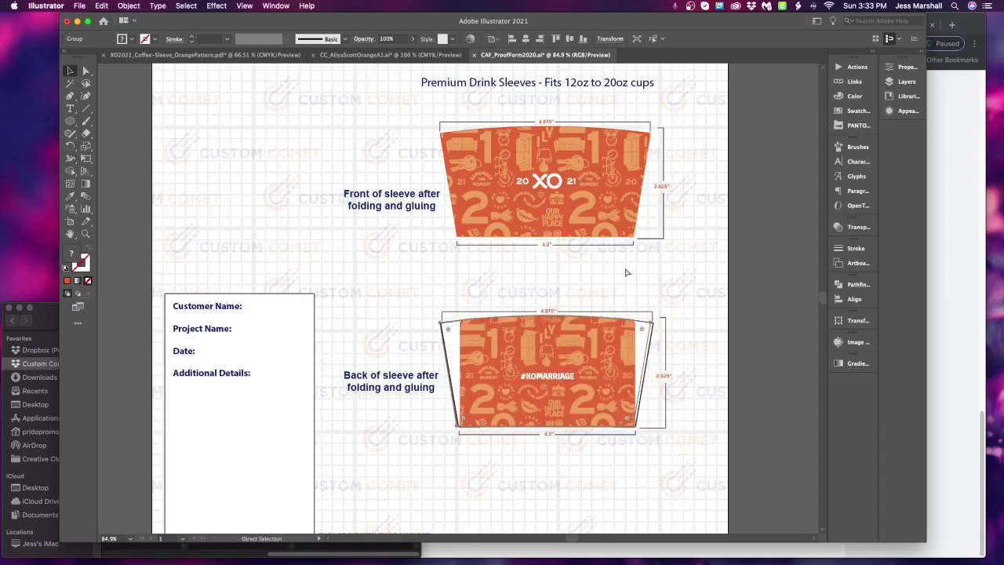
{"action": "key", "text": "super+z"}
{"action": "key", "text": "super+shift+z"}
{"action": "key", "text": "super+z"}
{"action": "key", "text": "super+shift+z"}
Test-fit a pasted copy of the front artwork over the back sleeve, then cut it away
{"action": "key", "text": "v"}
{"action": "left_click", "coordinate": [736, 366]}
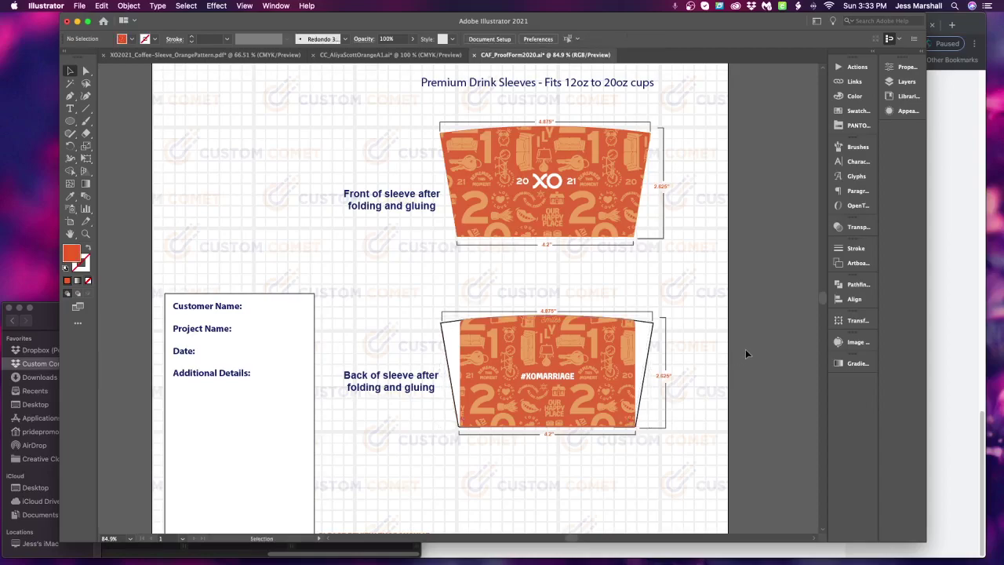
{"action": "left_click_drag", "start_coordinate": [600, 376], "coordinate": [603, 383]}
{"action": "key", "text": "super+z"}
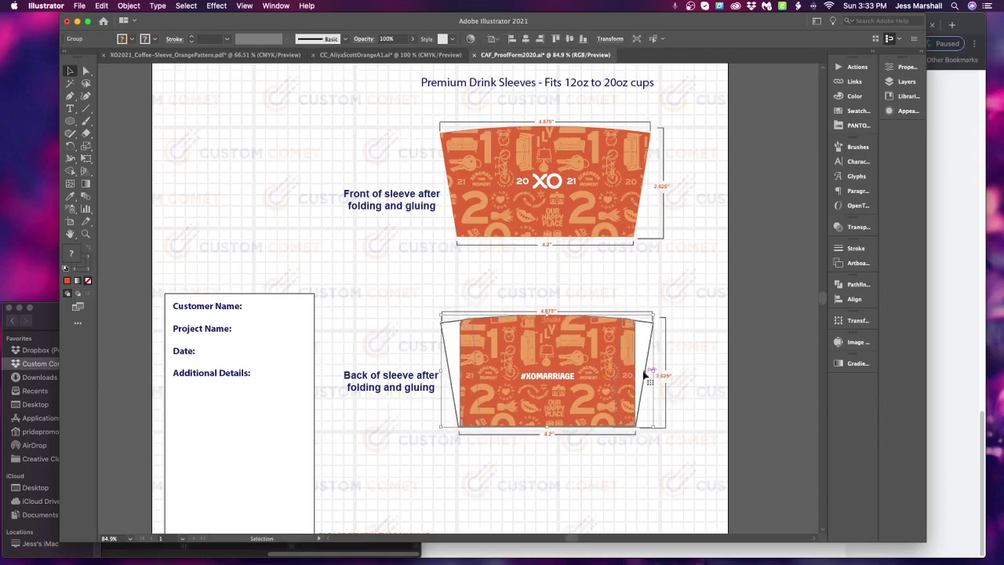
{"action": "left_click", "coordinate": [754, 334]}
{"action": "key", "text": "super+v"}
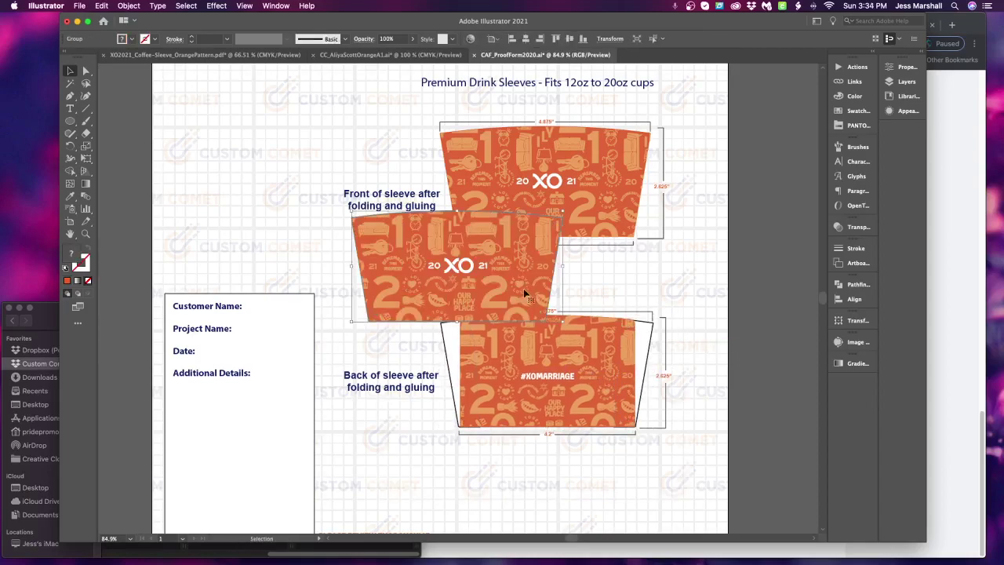
{"action": "left_click_drag", "start_coordinate": [522, 287], "coordinate": [593, 390]}
{"action": "key", "text": "Left"}
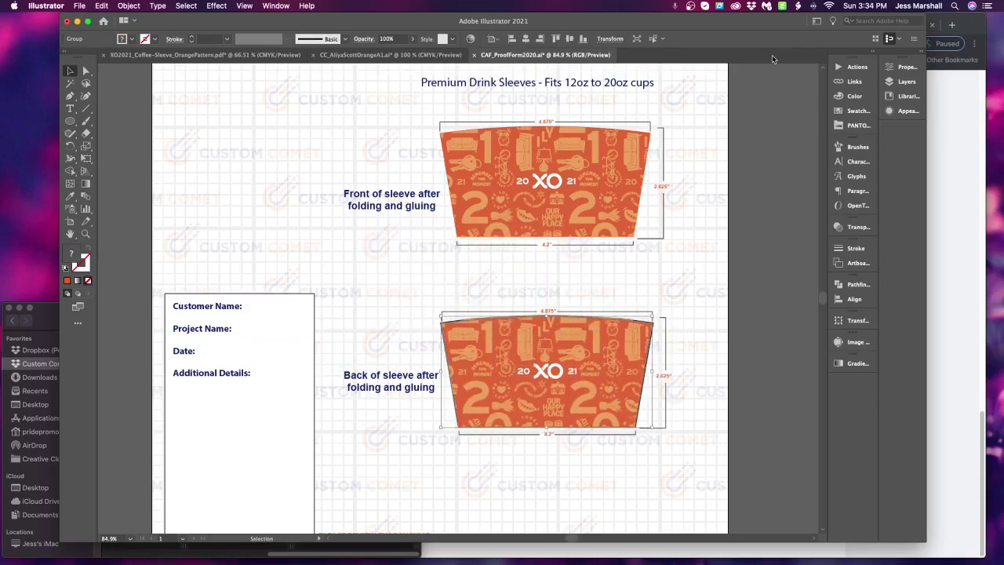
{"action": "key", "text": "Right"}
{"action": "key", "text": "Down"}
{"action": "key", "text": "Left"}
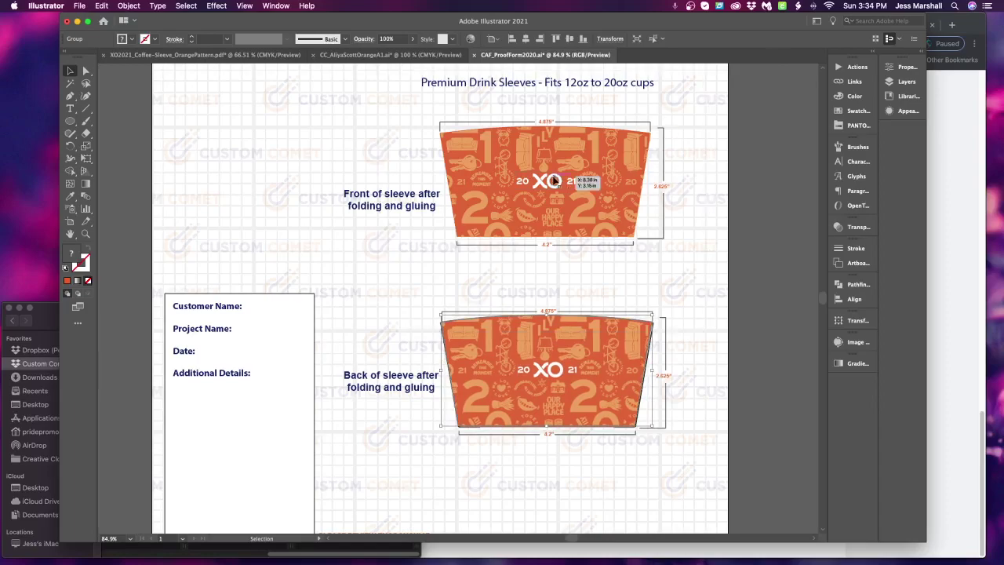
{"action": "key", "text": "super+x"}
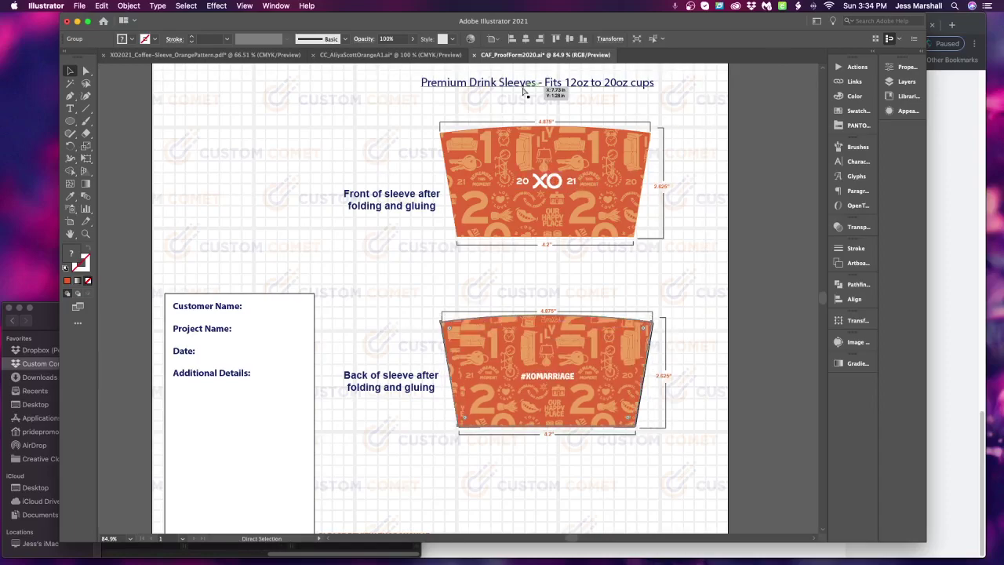
Stretch the #XOMARRIAGE artwork's corners and edges to match the back sleeve's trapezoid outline
{"action": "key", "text": "v"}
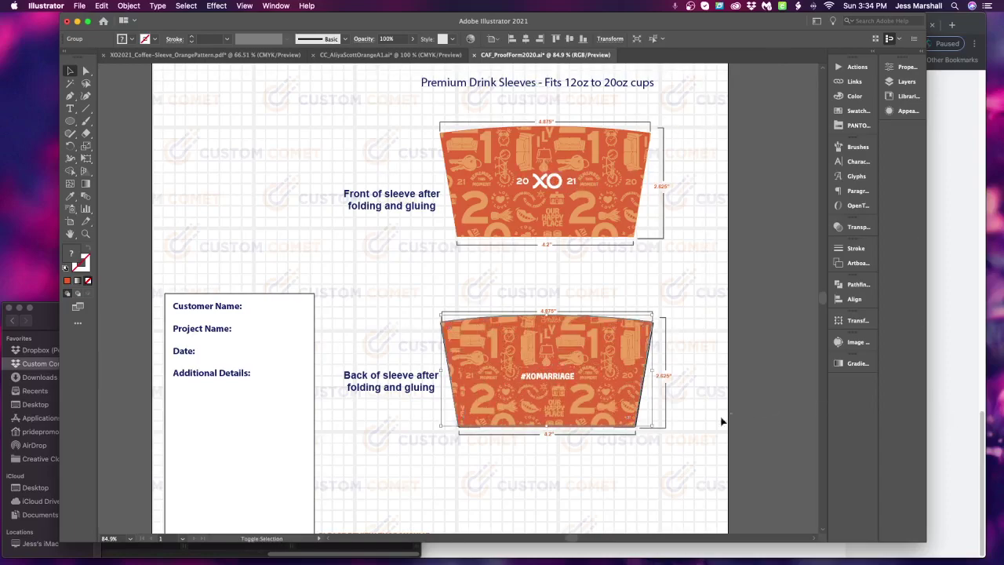
{"action": "left_click_drag", "start_coordinate": [650, 429], "coordinate": [659, 432]}
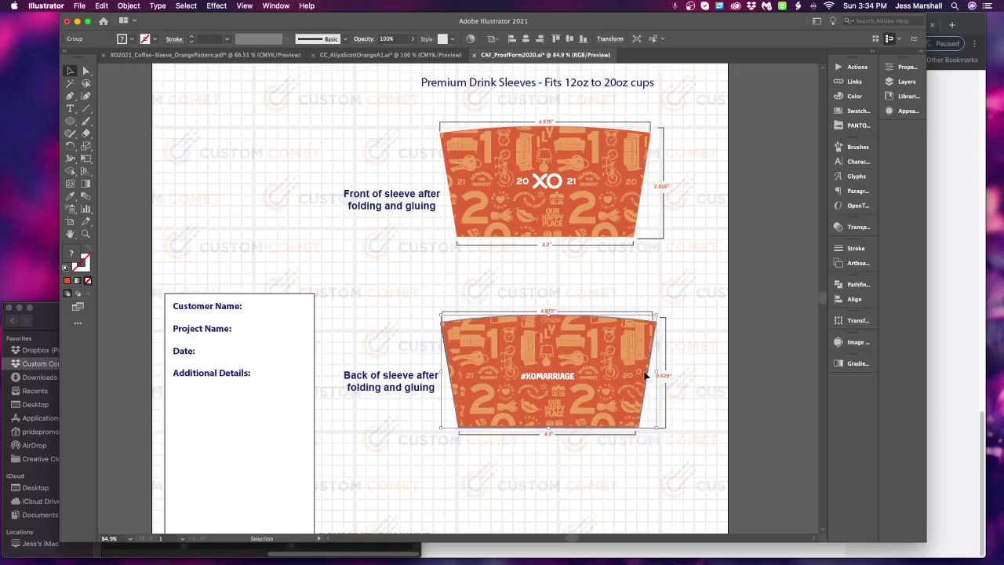
{"action": "left_click_drag", "start_coordinate": [653, 381], "coordinate": [656, 374]}
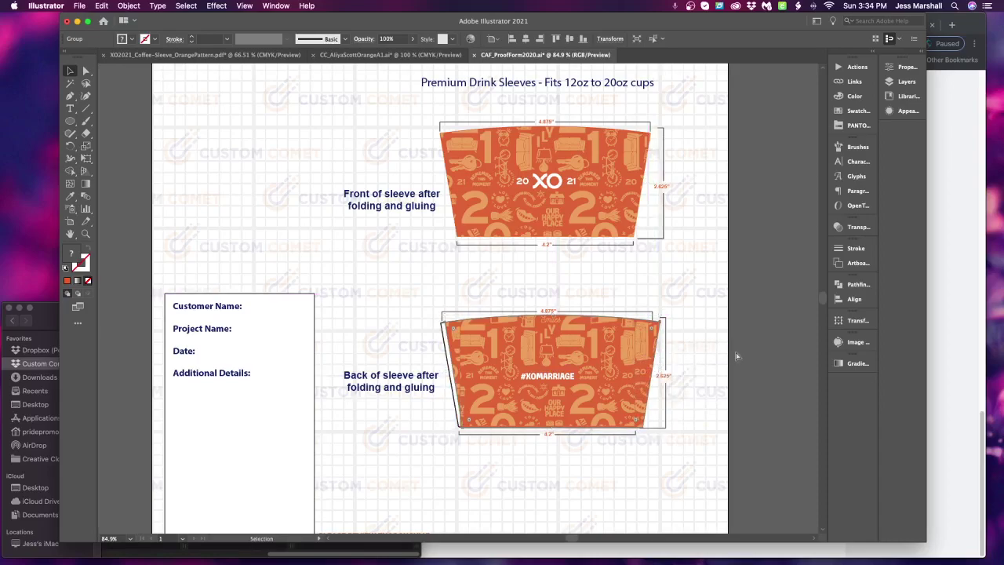
{"action": "key", "text": "super+z"}
{"action": "left_click", "coordinate": [614, 343]}
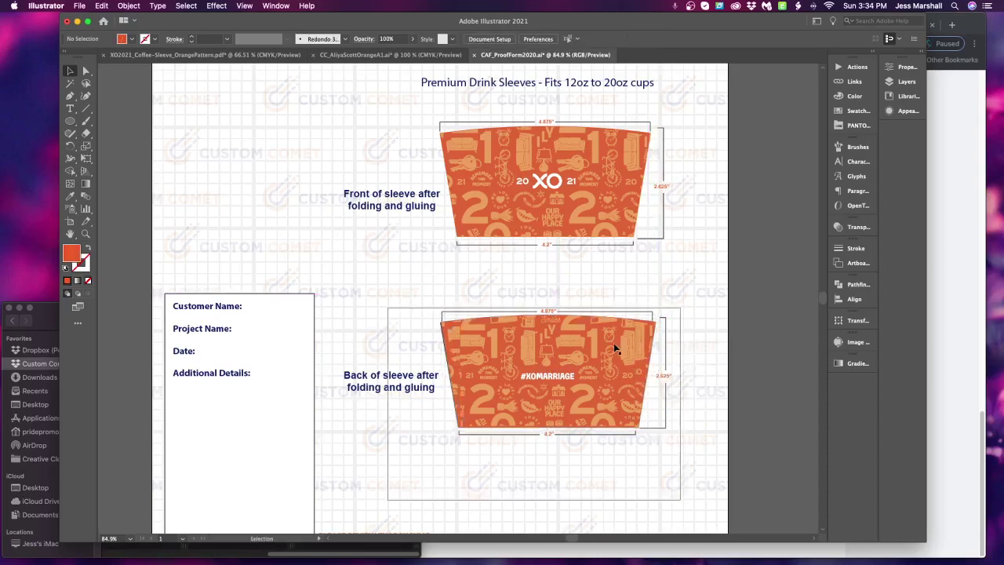
Try Drop Shadow on the back sleeve group twice, cancelling both, and shift the artwork right
{"action": "left_click", "coordinate": [220, 6]}
{"action": "mouse_move", "coordinate": [314, 140]}
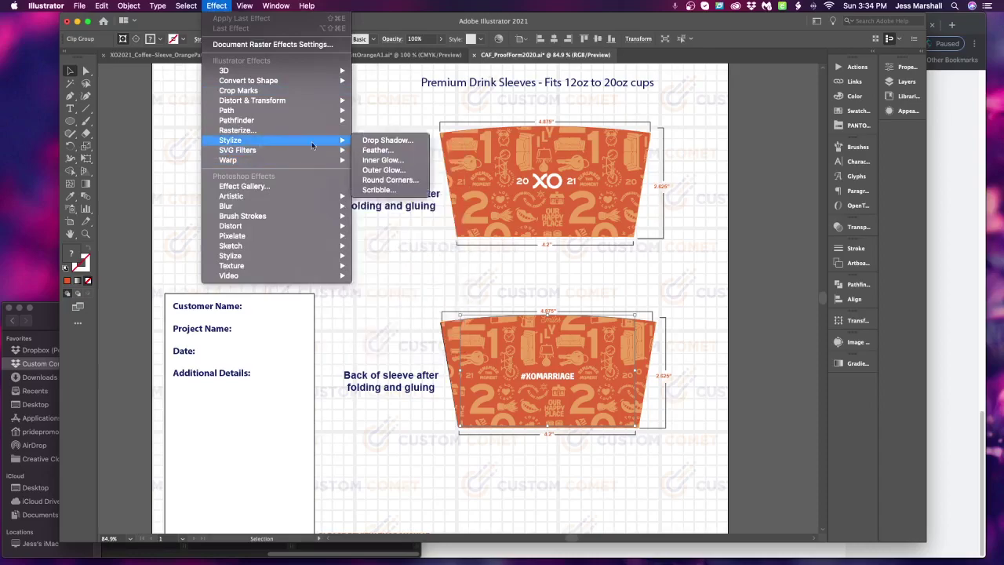
{"action": "left_click", "coordinate": [430, 139]}
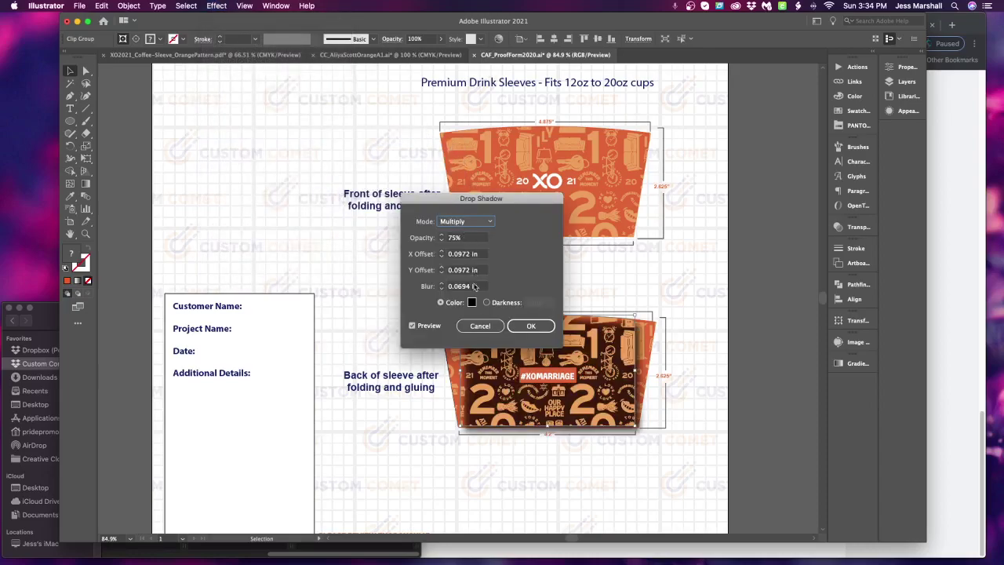
{"action": "left_click", "coordinate": [492, 325]}
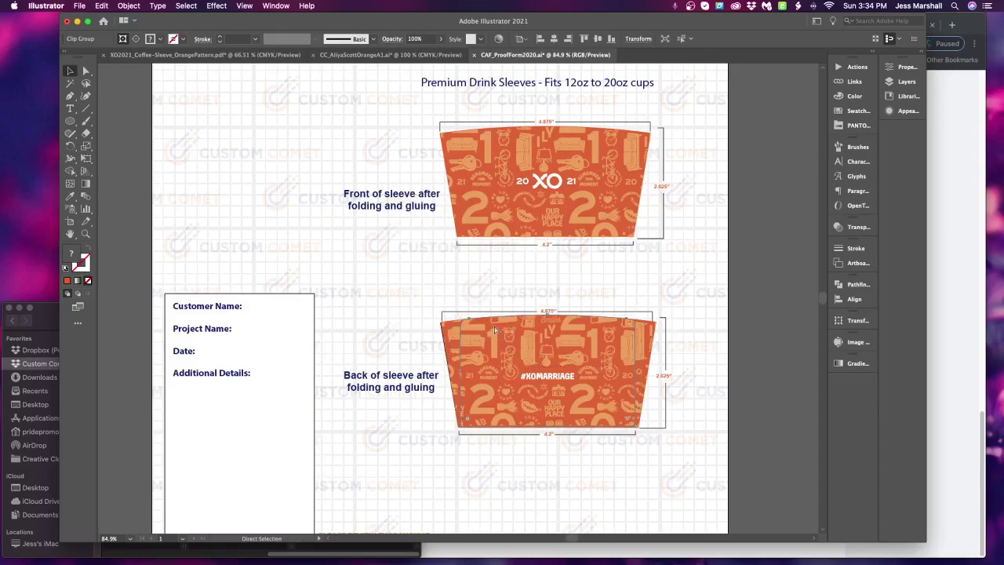
{"action": "left_click", "coordinate": [496, 329]}
{"action": "left_click", "coordinate": [216, 5]}
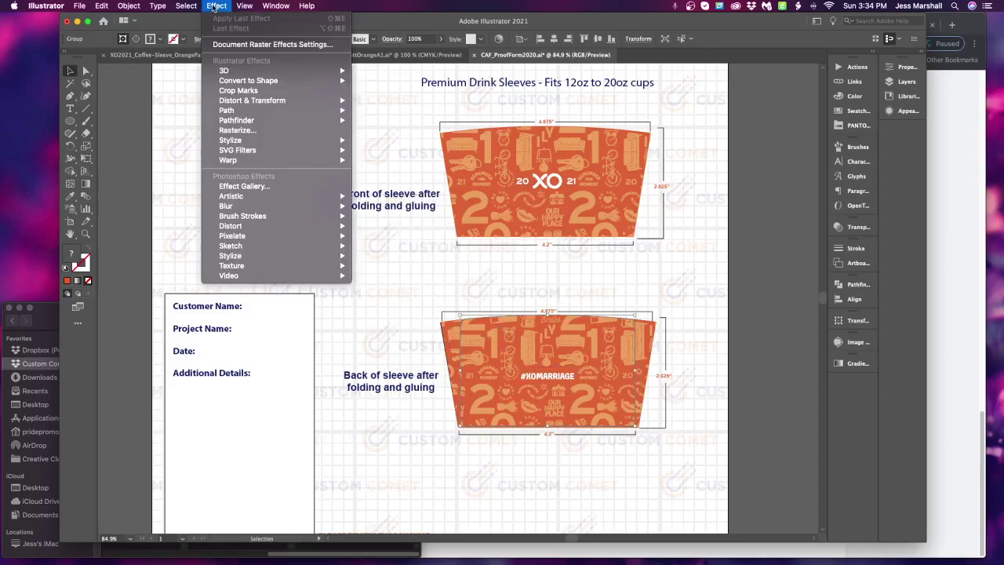
{"action": "mouse_move", "coordinate": [276, 143]}
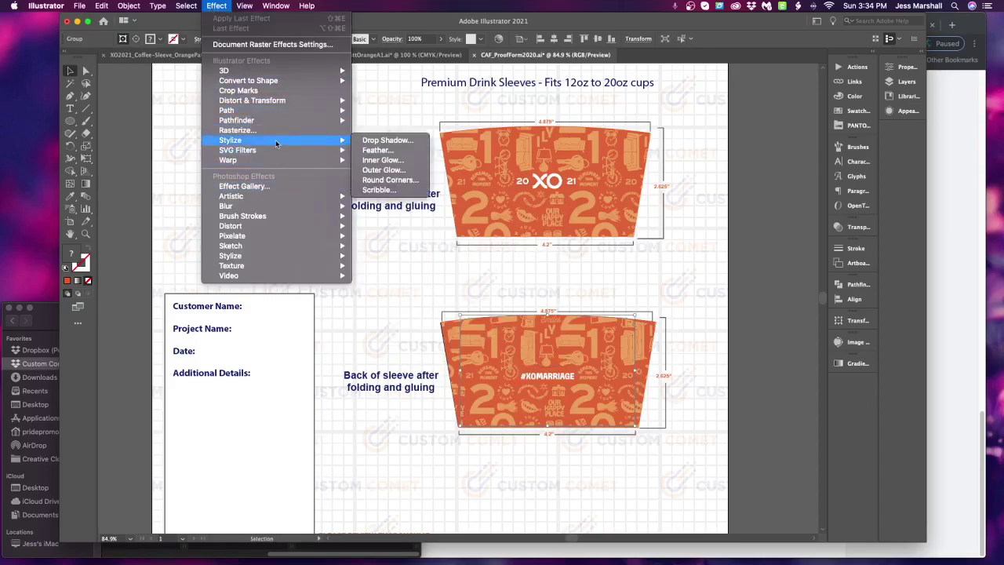
{"action": "left_click", "coordinate": [385, 139]}
{"action": "left_click", "coordinate": [481, 325]}
{"action": "left_click_drag", "start_coordinate": [621, 348], "coordinate": [654, 353]}
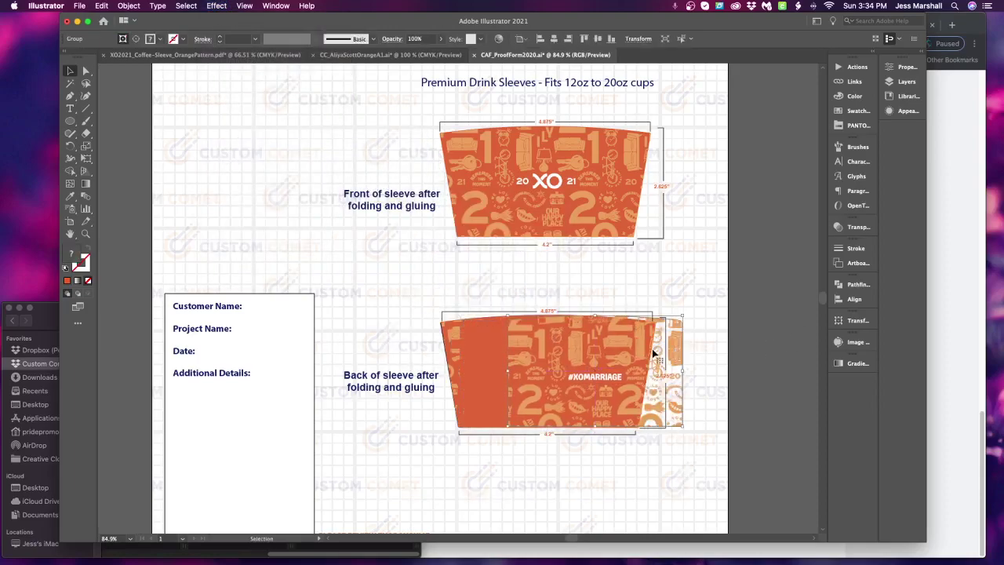
Give the back sleeve's orange shape a drop shadow: 25% opacity, 0.01 in offsets and blur
{"action": "left_click", "coordinate": [481, 346]}
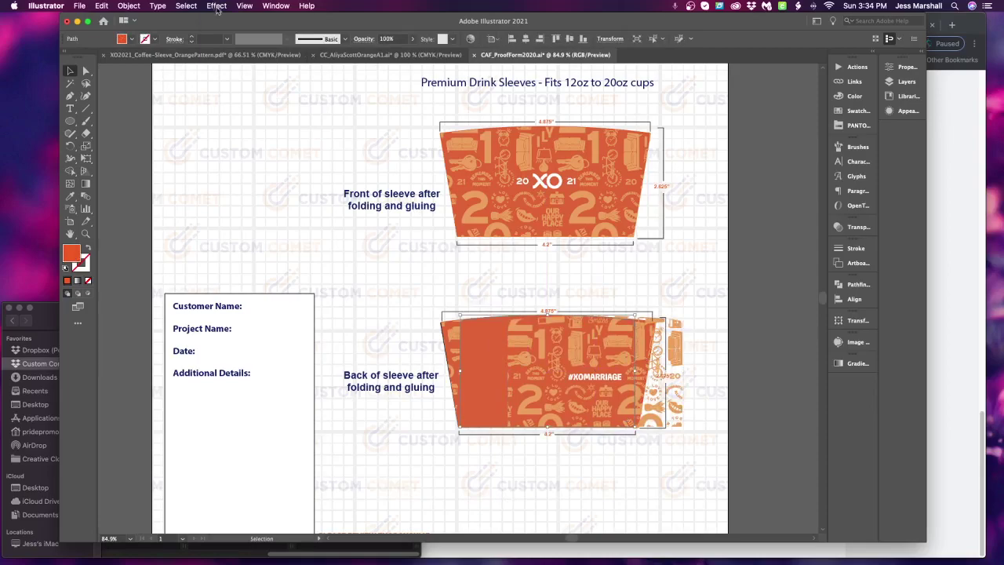
{"action": "left_click", "coordinate": [216, 6]}
{"action": "mouse_move", "coordinate": [251, 144]}
{"action": "left_click", "coordinate": [389, 140]}
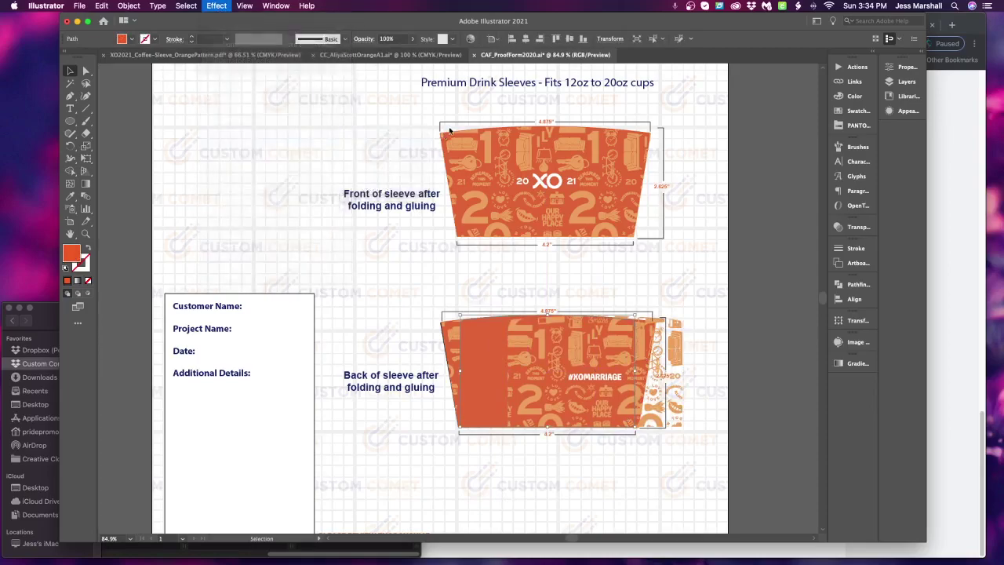
{"action": "left_click", "coordinate": [464, 237]}
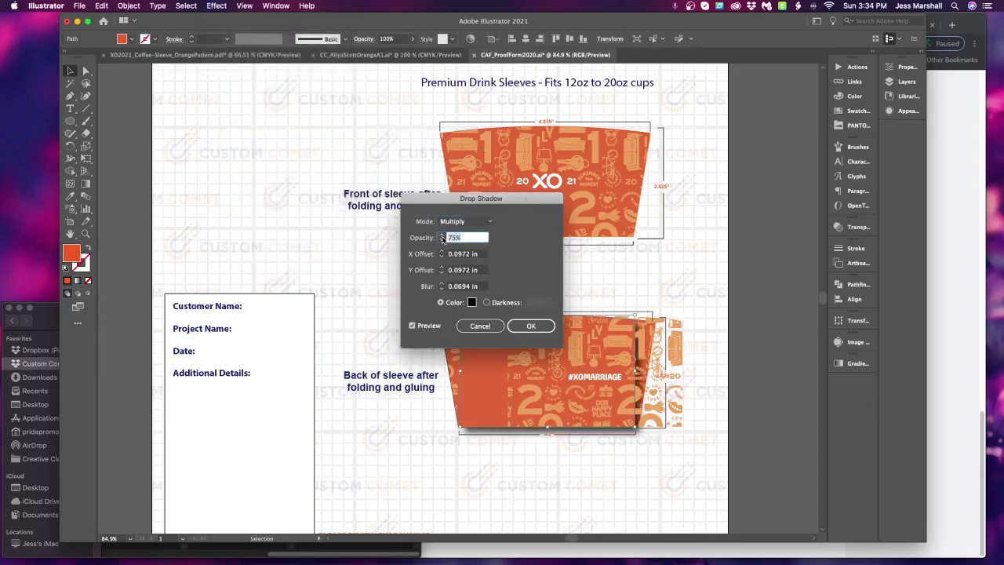
{"action": "type", "text": "25"}
{"action": "key", "text": "Tab"}
{"action": "type", "text": "0.01"}
{"action": "key", "text": "Tab"}
{"action": "type", "text": "0.01"}
{"action": "key", "text": "Tab"}
{"action": "type", "text": "0.01"}
{"action": "left_click", "coordinate": [530, 326]}
Move the back sleeve artwork back into place and bring the details box into view
{"action": "left_click", "coordinate": [688, 274]}
{"action": "left_click_drag", "start_coordinate": [641, 345], "coordinate": [620, 343]}
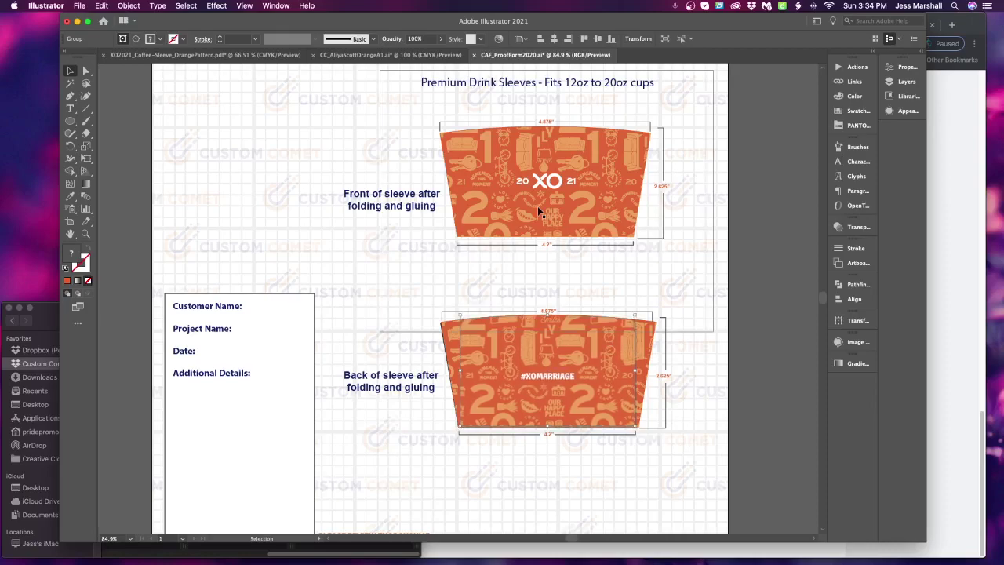
{"action": "left_click", "coordinate": [744, 412]}
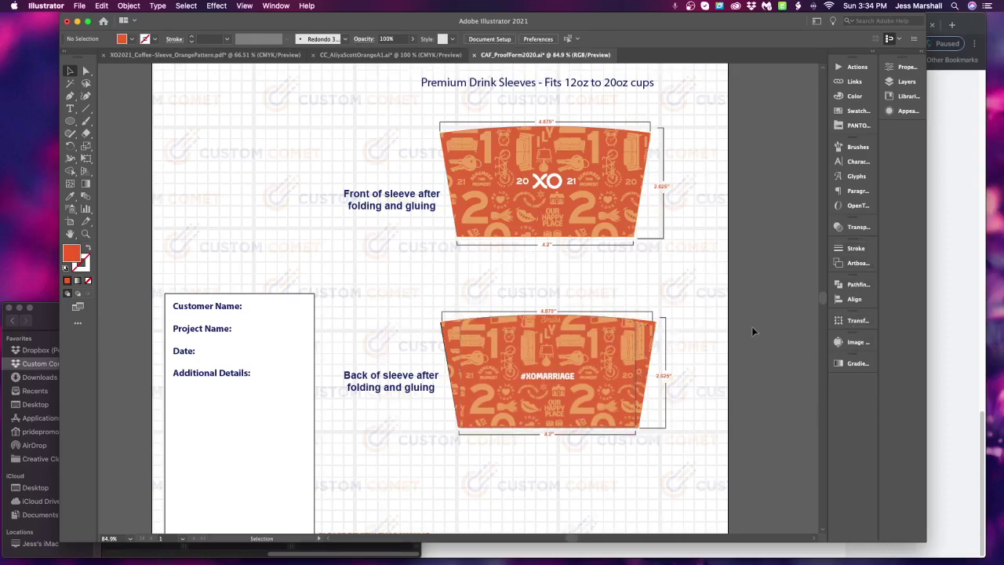
{"action": "scroll", "coordinate": [745, 335], "scroll_direction": "down", "scroll_amount": 5}
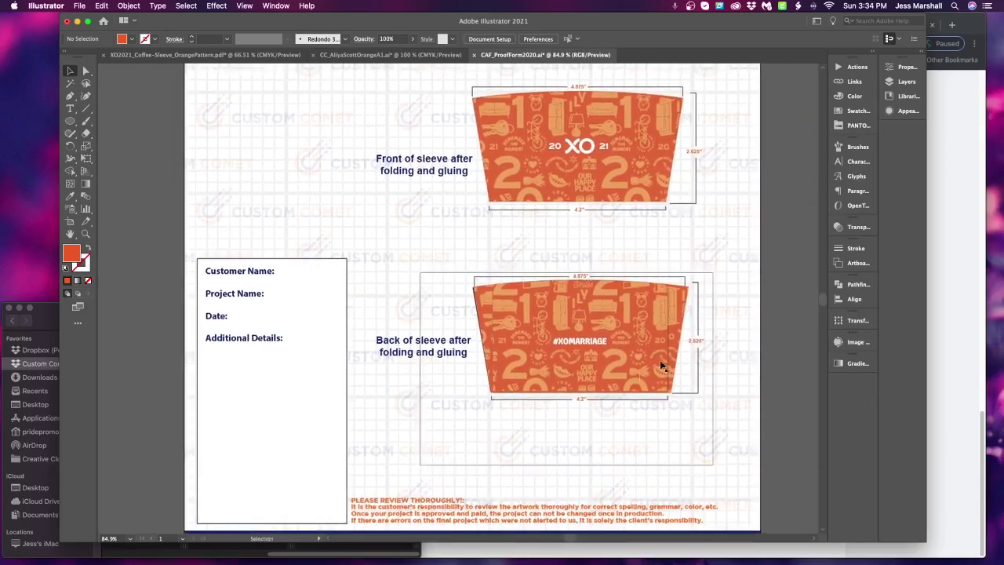
{"action": "left_click", "coordinate": [654, 386]}
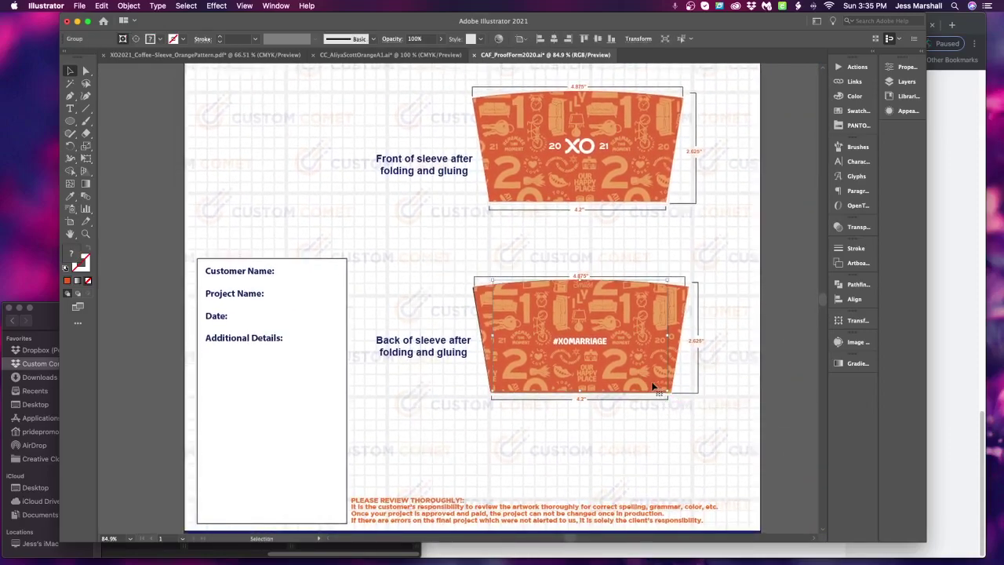
{"action": "left_click", "coordinate": [755, 354]}
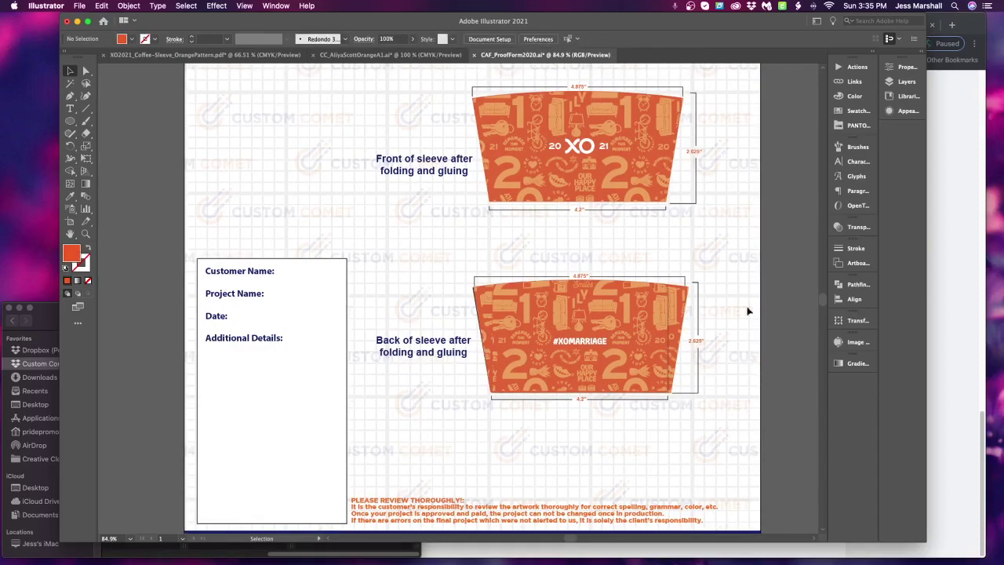
{"action": "left_click_drag", "start_coordinate": [395, 406], "coordinate": [489, 438]}
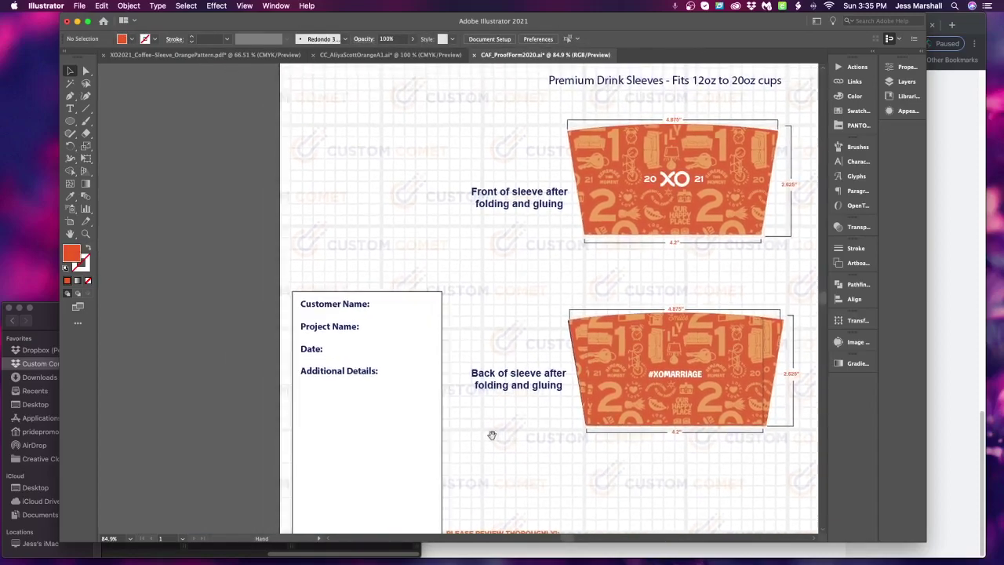
Enter the customer's name, project XO Orange Coffee Sleeves, date 01/17/2021, and details Premium Coffee Sleeves, Matte Finish, Indented
{"action": "double_click", "coordinate": [368, 305]}
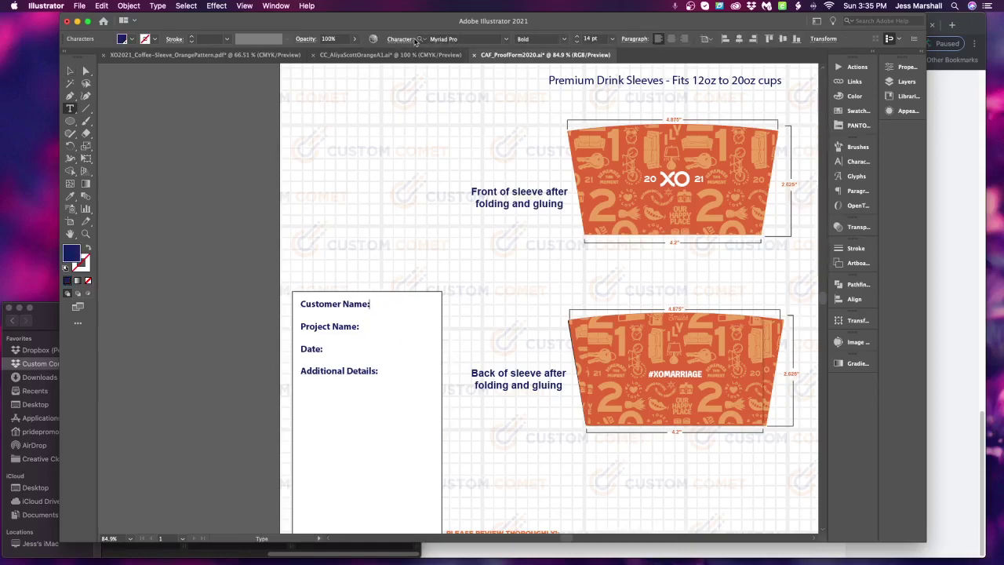
{"action": "key", "text": "Return"}
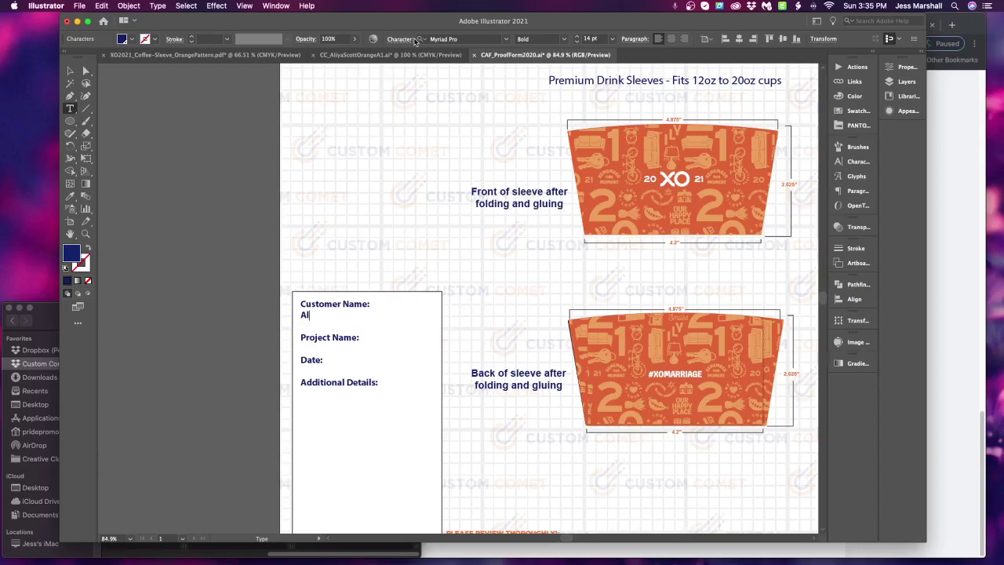
{"action": "key", "text": "Return"}
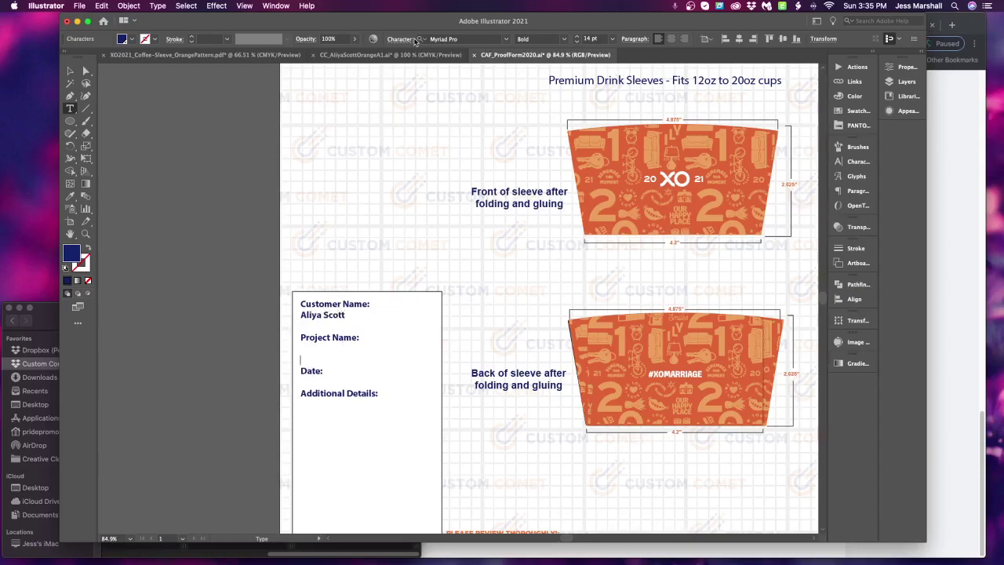
{"action": "type", "text": "XO Orange Coffee Sleeves"}
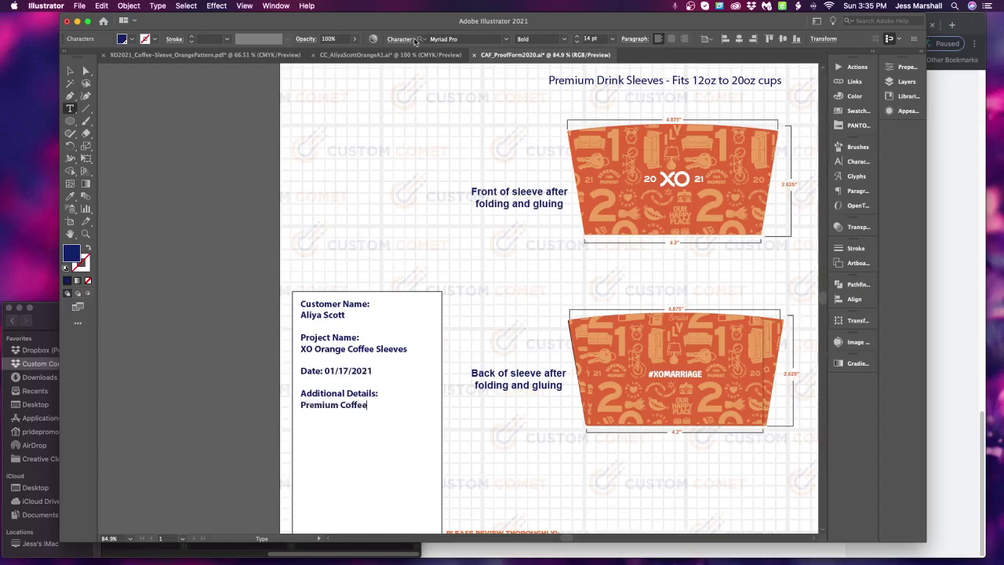
{"action": "type", "text": "eves"}
{"action": "key", "text": "Return"}
{"action": "type", "text": "Indented"}
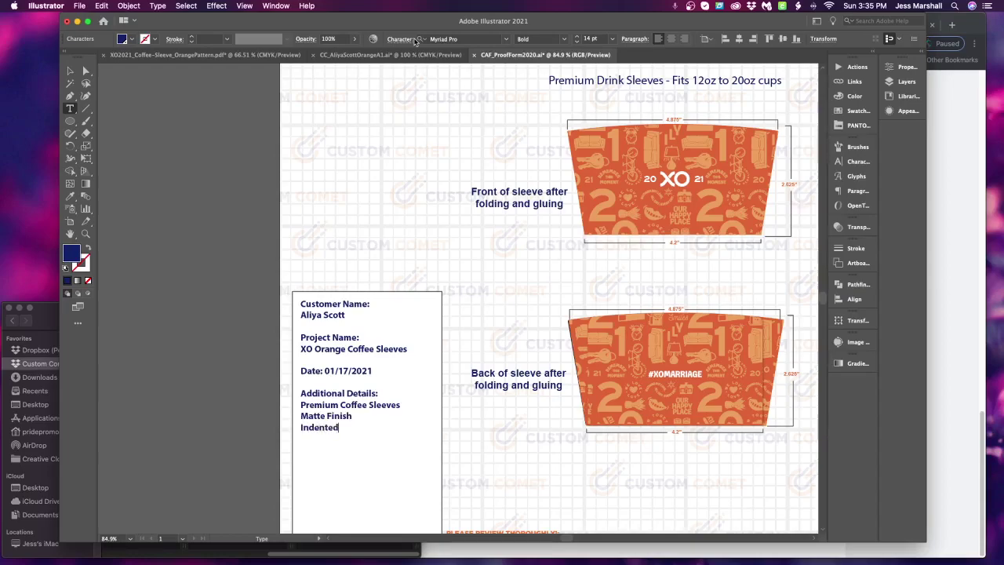
Save the proof as the customer's OrangeP1 .ai file in the XOOrange Coffee Sleeve folder
{"action": "left_click", "coordinate": [70, 71]}
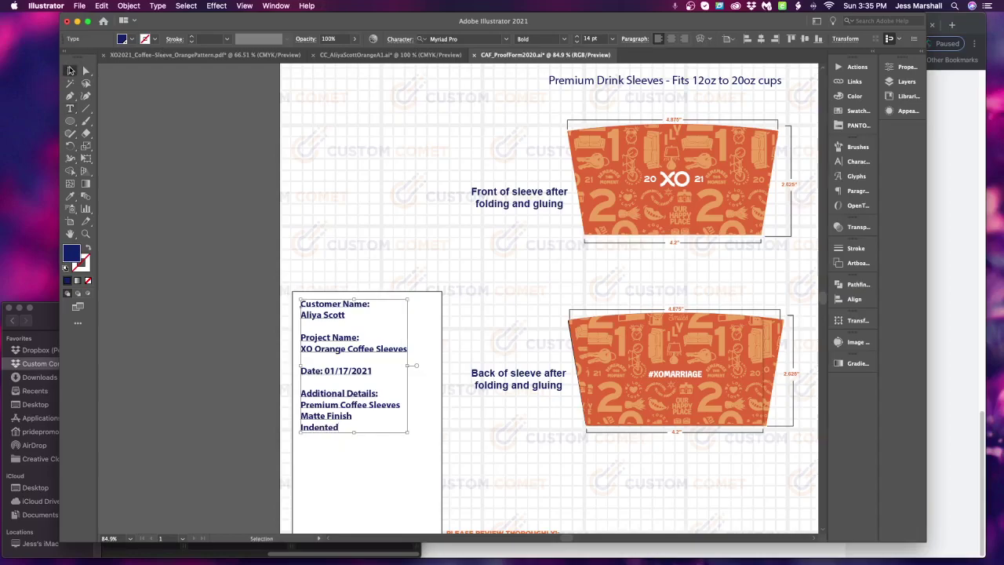
{"action": "key", "text": "super+shift+s"}
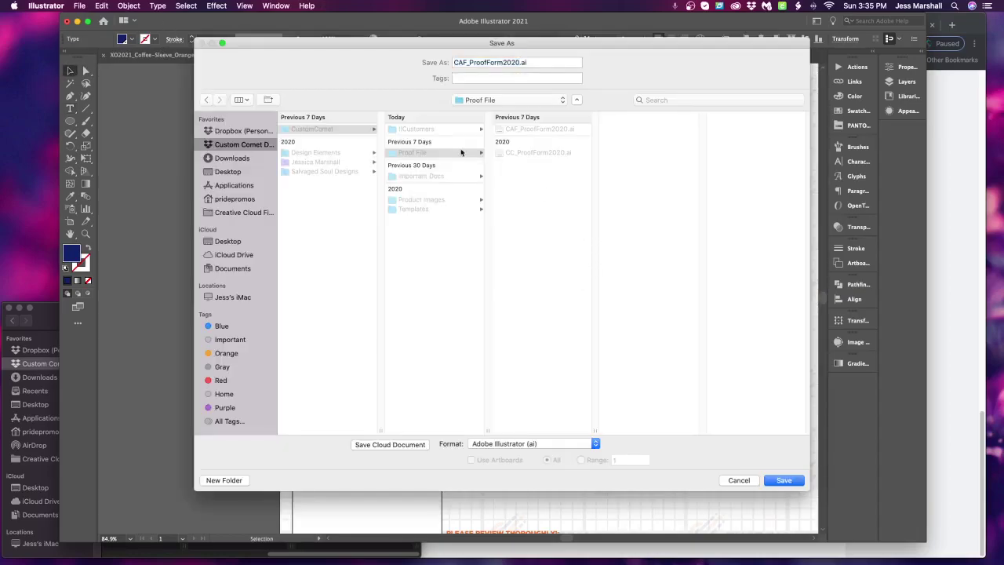
{"action": "left_click", "coordinate": [440, 130]}
{"action": "left_click", "coordinate": [555, 129]}
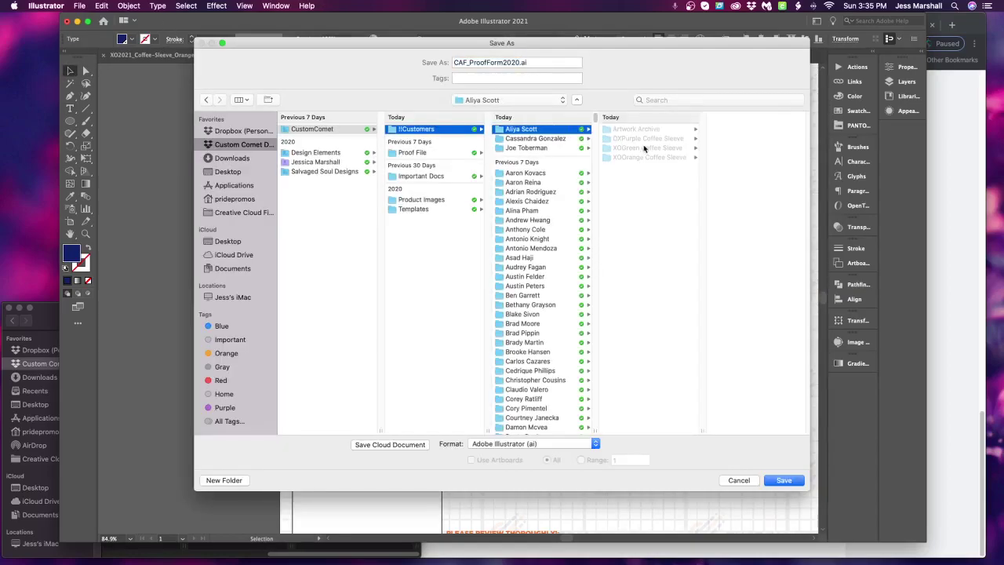
{"action": "left_click", "coordinate": [645, 157]}
{"action": "left_click", "coordinate": [753, 129]}
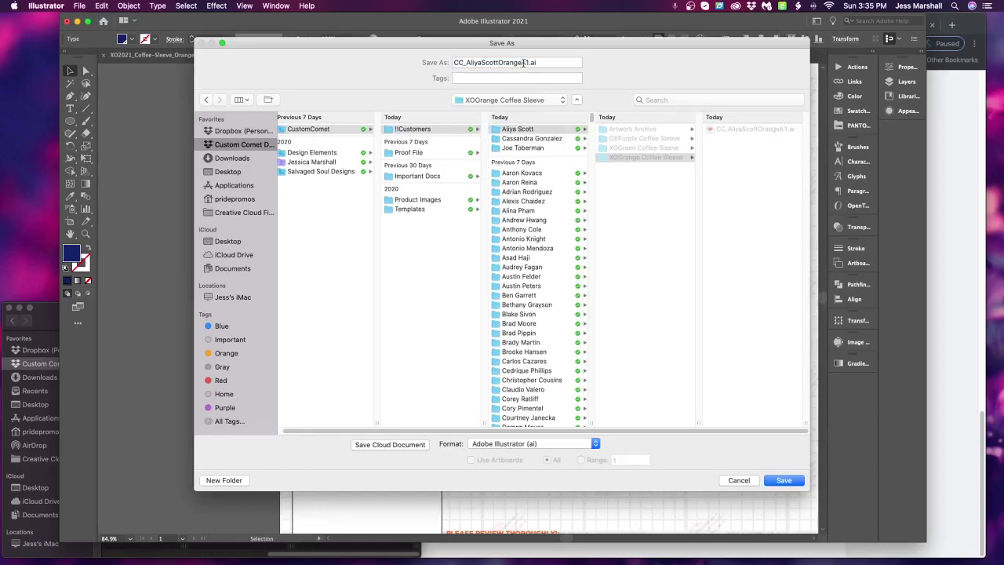
{"action": "left_click", "coordinate": [524, 62]}
{"action": "type", "text": "P"}
{"action": "key", "text": "Return"}
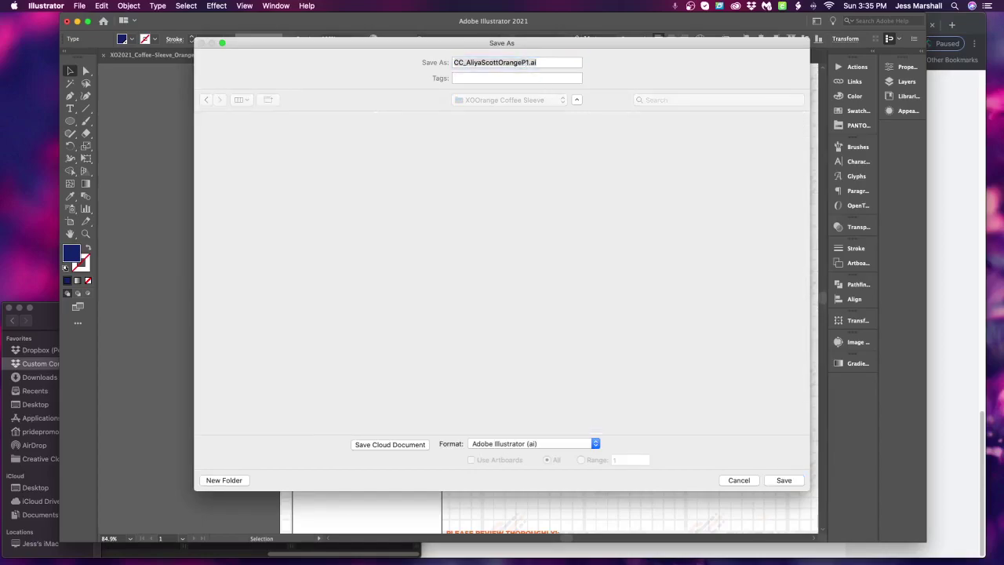
{"action": "key", "text": "Return"}
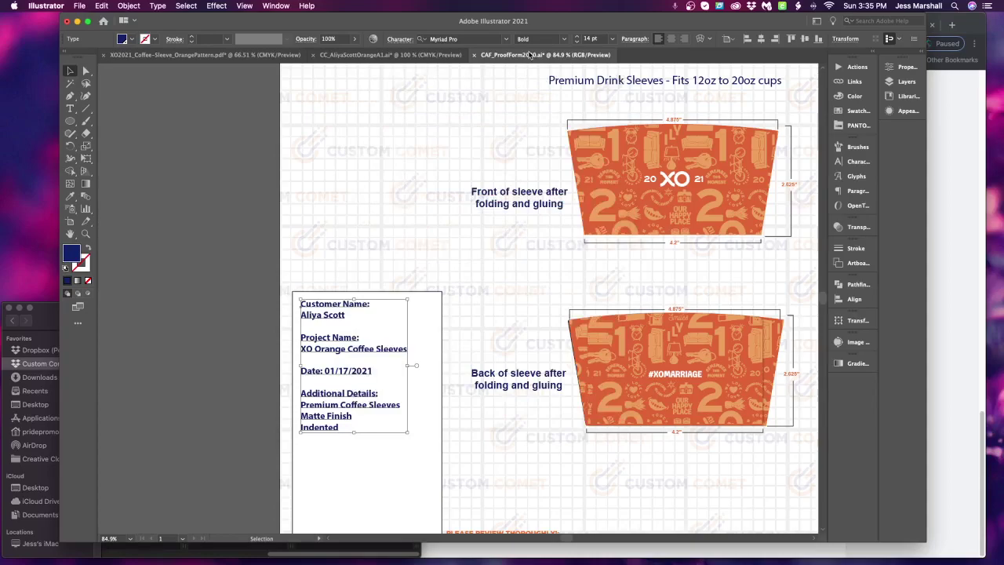
Export a JPEG copy of the proof with File > Export As
{"action": "left_click", "coordinate": [79, 5]}
{"action": "mouse_move", "coordinate": [199, 190]}
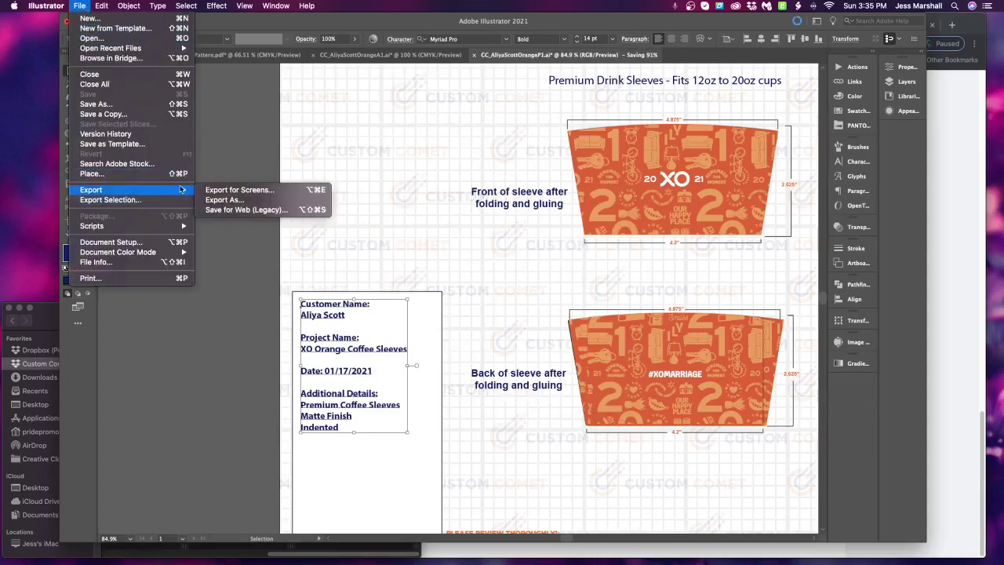
{"action": "left_click", "coordinate": [265, 201]}
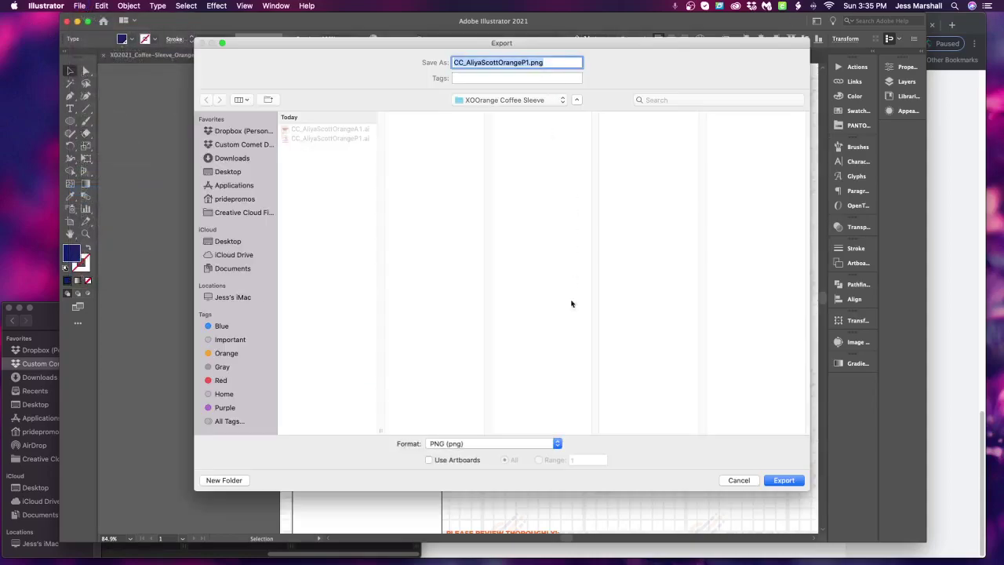
{"action": "left_click", "coordinate": [472, 449]}
{"action": "left_click", "coordinate": [474, 508]}
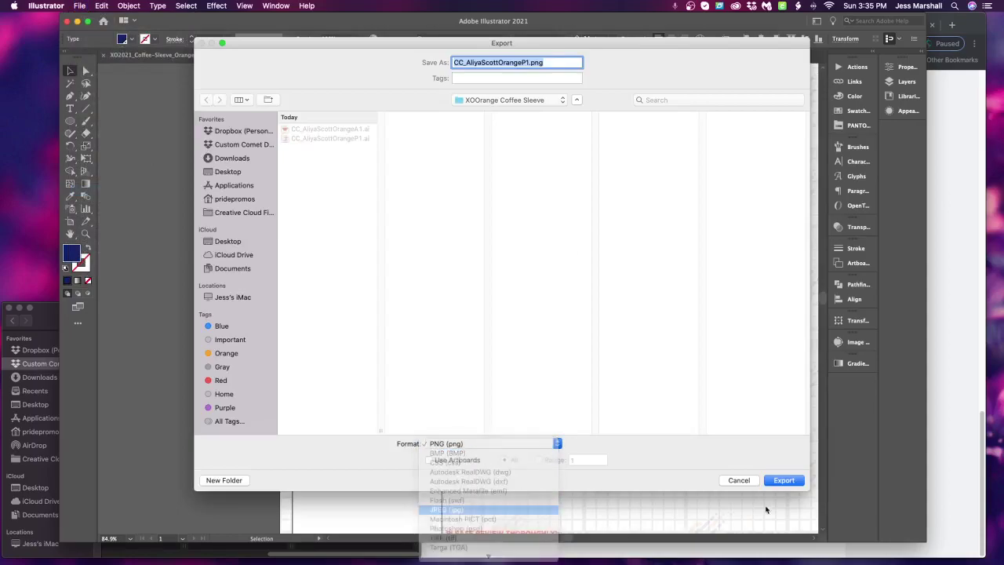
{"action": "left_click", "coordinate": [786, 481]}
{"action": "left_click", "coordinate": [576, 423]}
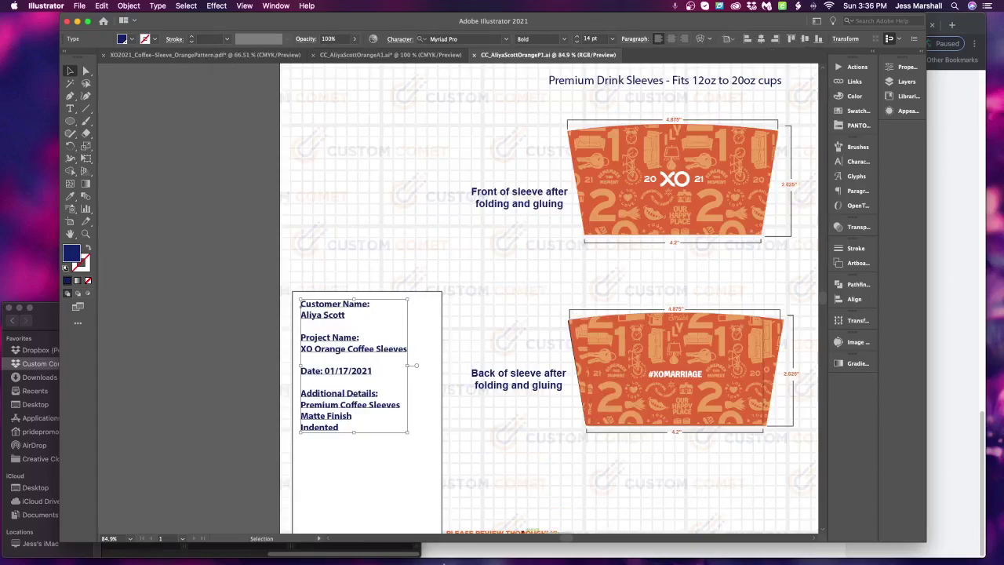
Start a reply in the customer's conversation using the '4. AF - Sending Proof' saved reply
{"action": "left_click", "coordinate": [493, 552]}
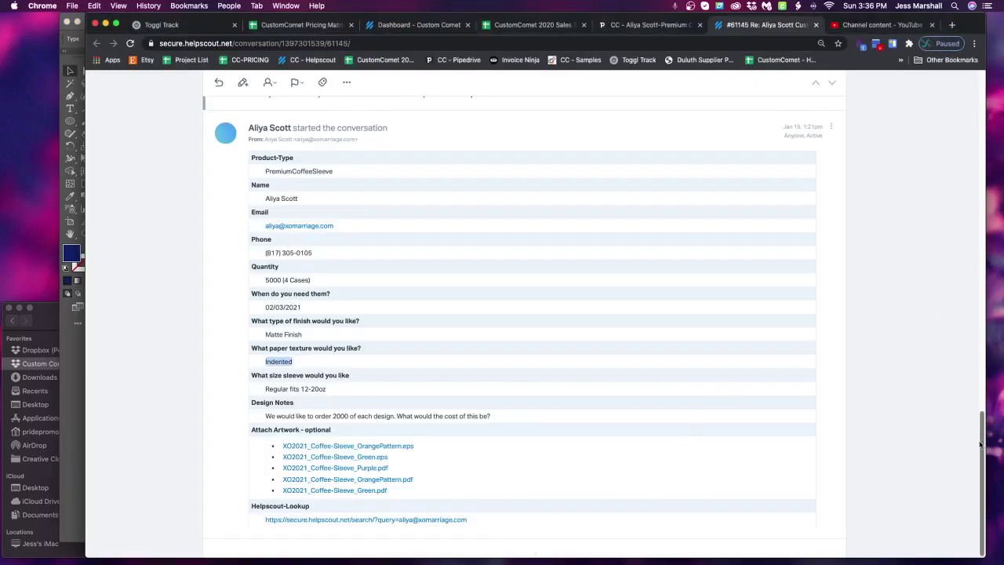
{"action": "scroll", "coordinate": [985, 442], "scroll_direction": "up", "scroll_amount": 15}
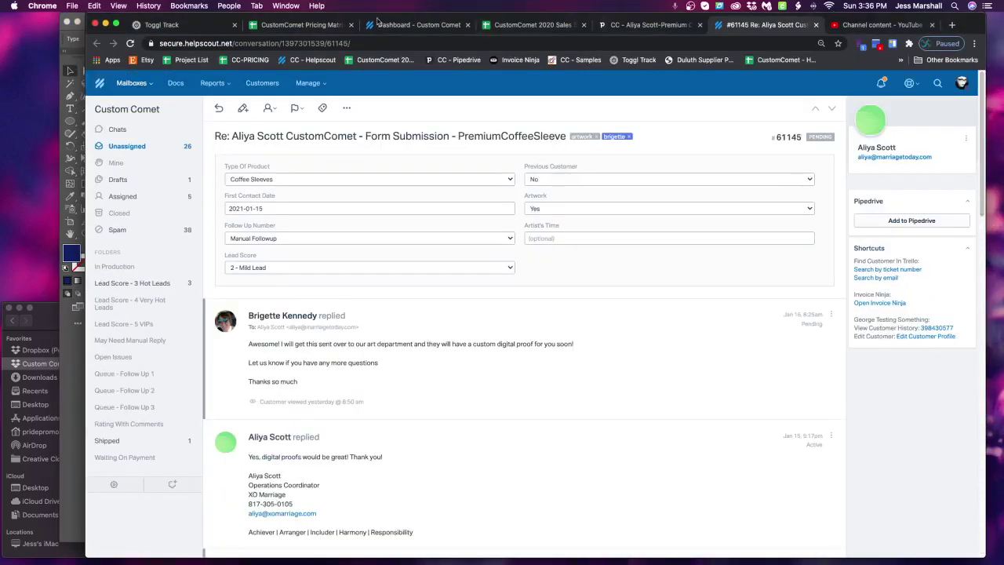
{"action": "left_click", "coordinate": [219, 108]}
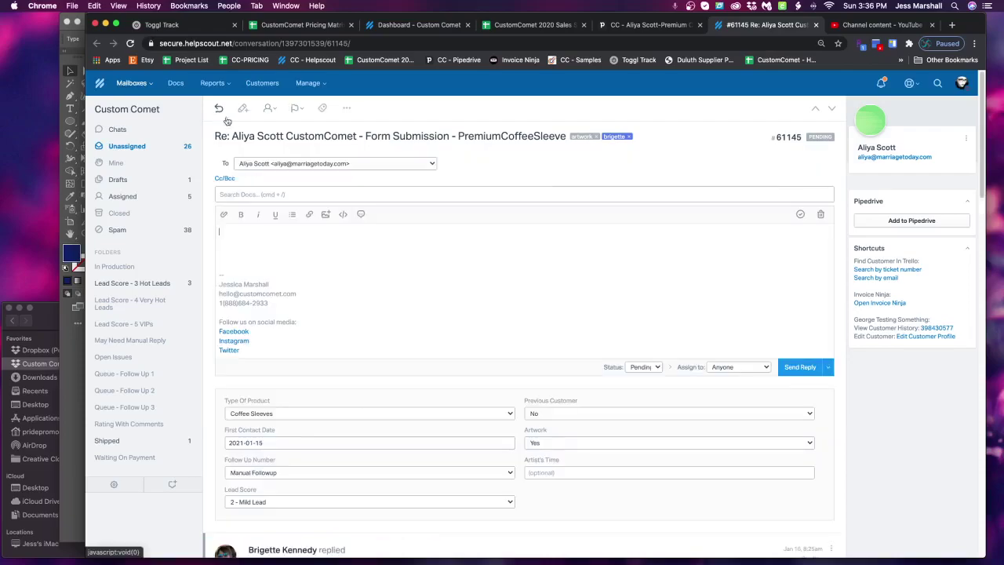
{"action": "left_click", "coordinate": [359, 215]}
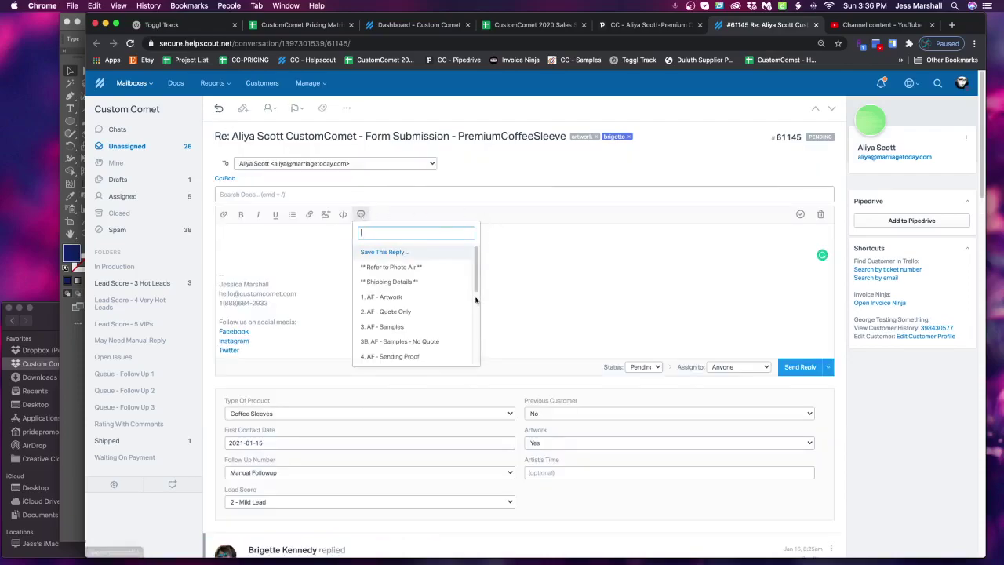
{"action": "scroll", "coordinate": [464, 277], "scroll_direction": "down", "scroll_amount": 1}
{"action": "scroll", "coordinate": [465, 276], "scroll_direction": "down", "scroll_amount": 6}
{"action": "scroll", "coordinate": [479, 328], "scroll_direction": "up", "scroll_amount": 7}
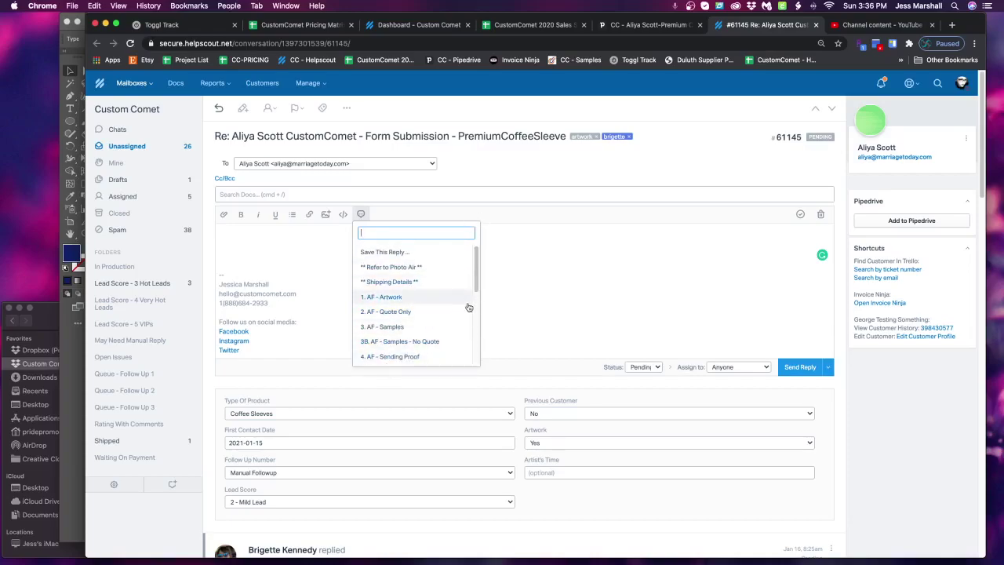
{"action": "left_click", "coordinate": [393, 357]}
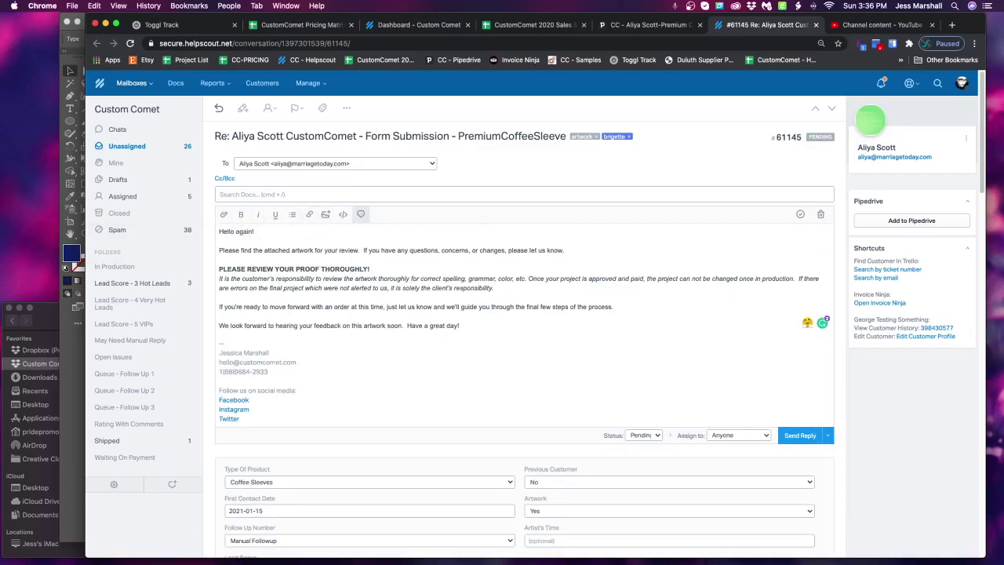
Attach the purple, green and orange proof JPEGs from their folders and send the reply
{"action": "left_click", "coordinate": [42, 533]}
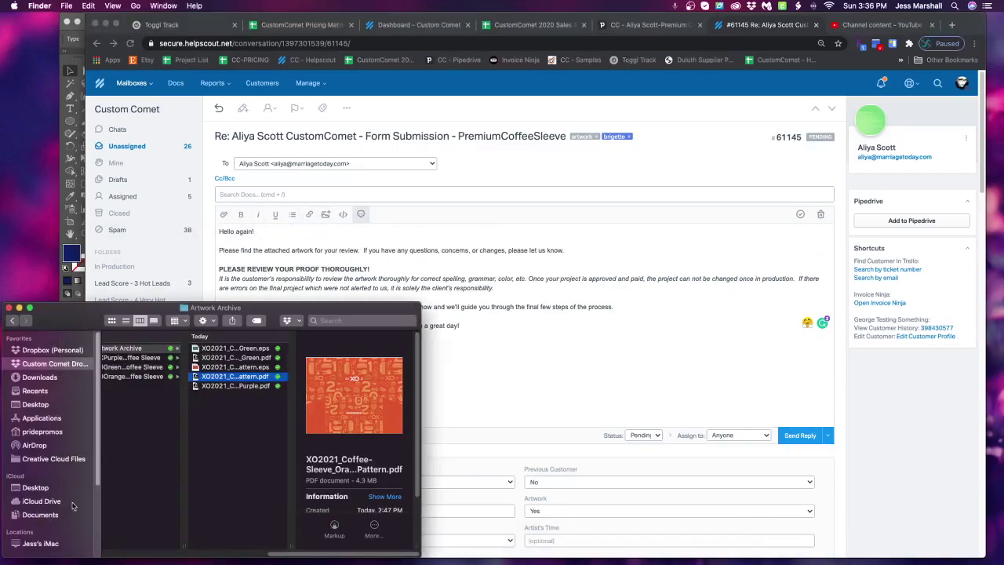
{"action": "left_click", "coordinate": [148, 358]}
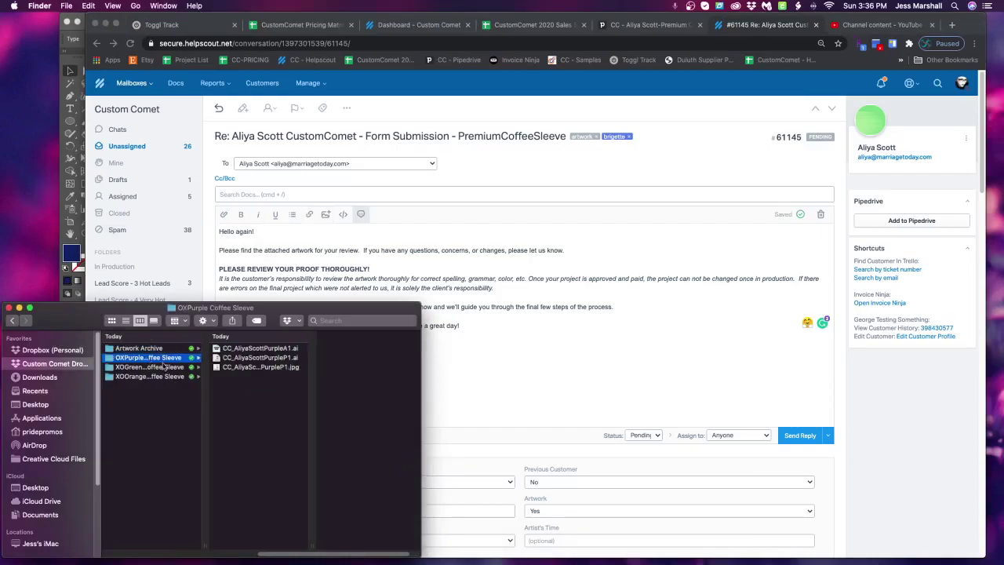
{"action": "left_click_drag", "start_coordinate": [273, 373], "coordinate": [471, 302]}
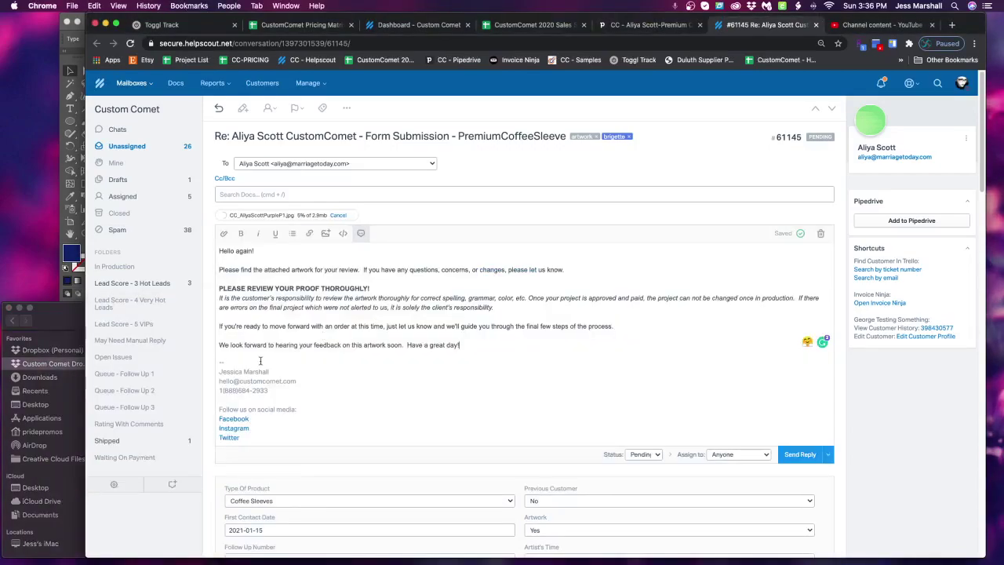
{"action": "left_click", "coordinate": [86, 385]}
{"action": "left_click", "coordinate": [176, 368]}
{"action": "left_click_drag", "start_coordinate": [274, 367], "coordinate": [531, 298]}
{"action": "left_click", "coordinate": [79, 388]}
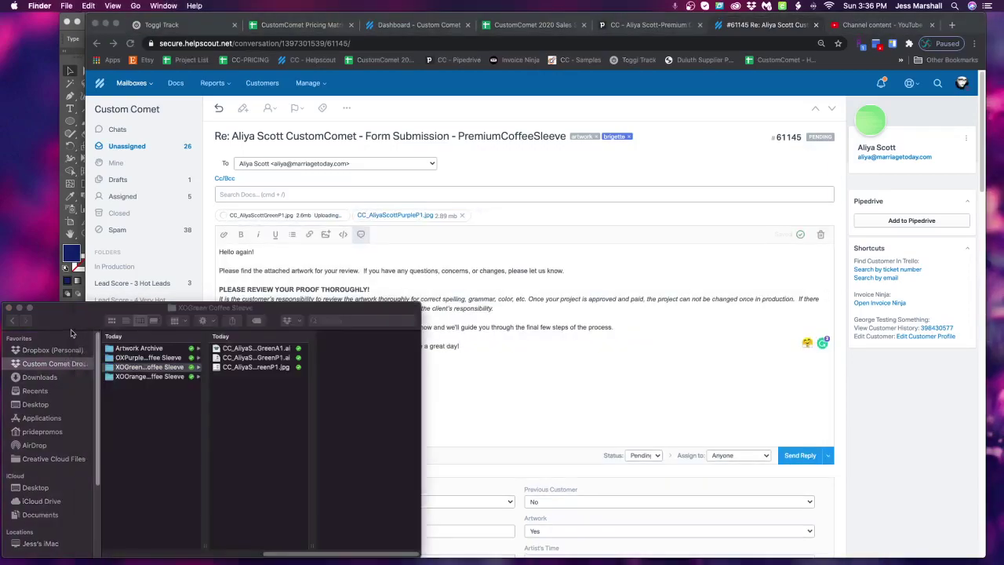
{"action": "left_click", "coordinate": [157, 378]}
{"action": "left_click_drag", "start_coordinate": [272, 372], "coordinate": [608, 302]}
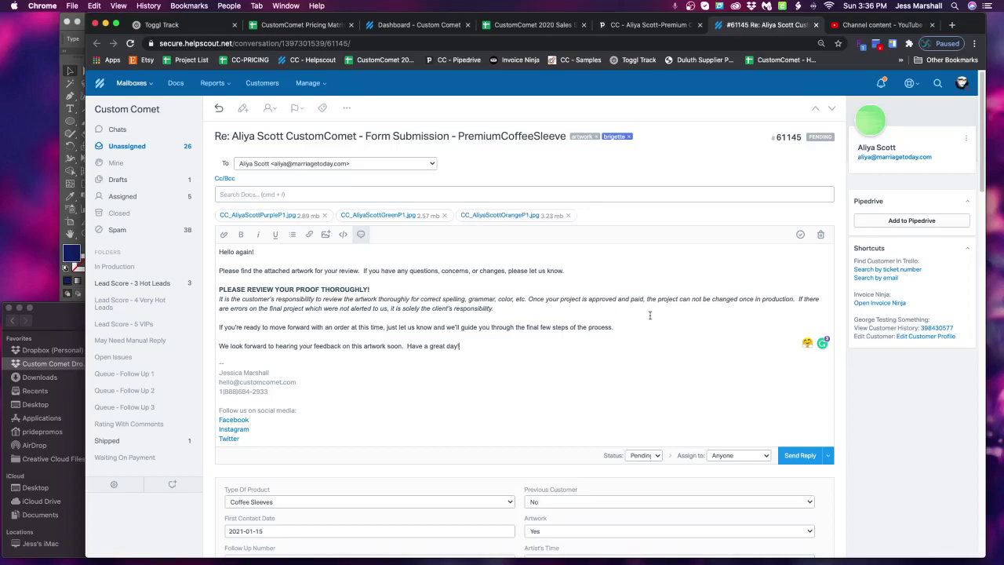
{"action": "left_click", "coordinate": [800, 456]}
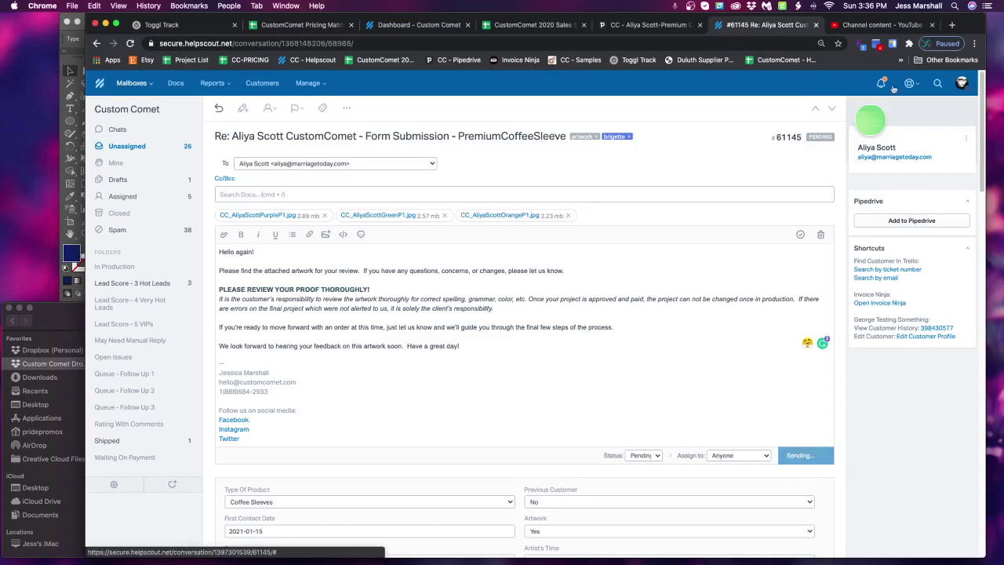
Attach the orange, green and purple proof JPEGs to the coffee-sleeve deal's files
{"action": "left_click", "coordinate": [817, 25]}
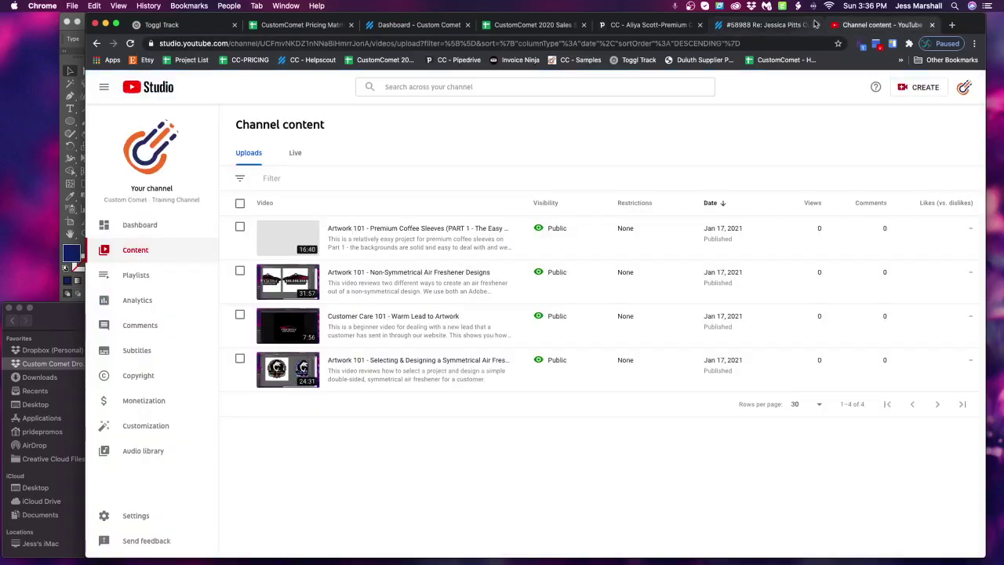
{"action": "left_click", "coordinate": [640, 26]}
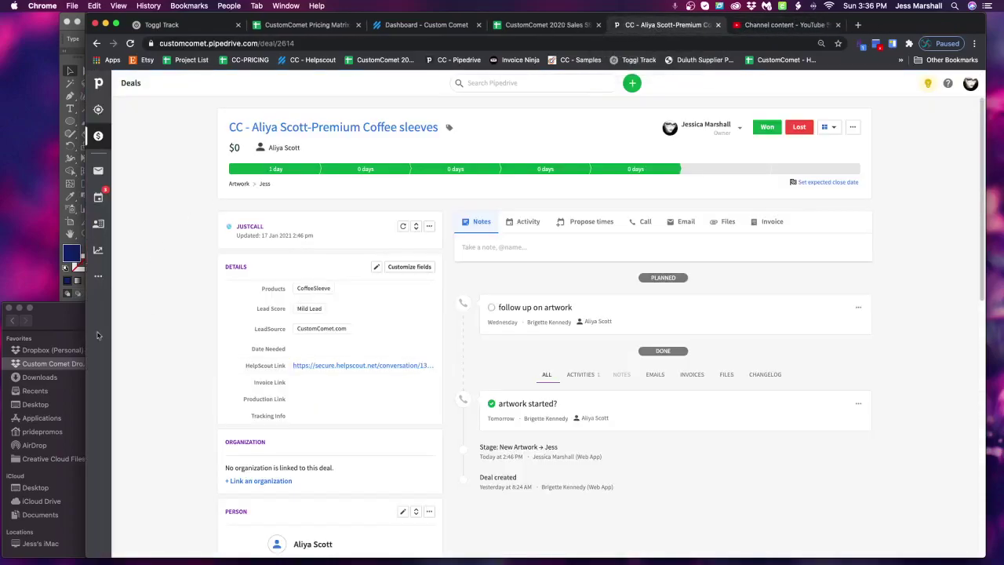
{"action": "left_click", "coordinate": [69, 323]}
{"action": "left_click_drag", "start_coordinate": [286, 375], "coordinate": [582, 257]}
{"action": "left_click", "coordinate": [62, 315]}
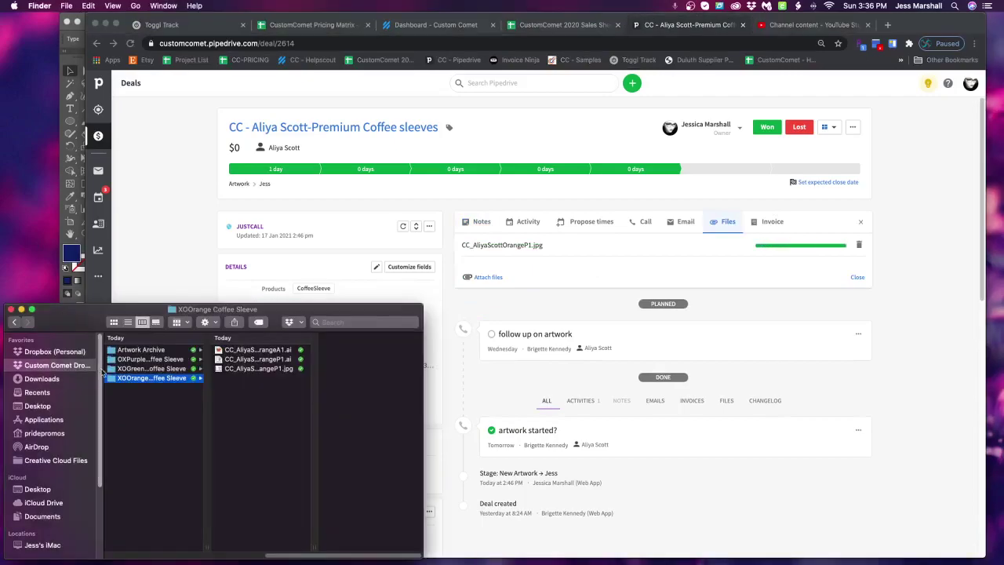
{"action": "left_click", "coordinate": [152, 368]}
{"action": "left_click_drag", "start_coordinate": [271, 368], "coordinate": [597, 264]}
{"action": "left_click", "coordinate": [65, 325]}
{"action": "left_click", "coordinate": [155, 359]}
{"action": "left_click_drag", "start_coordinate": [263, 368], "coordinate": [585, 271]}
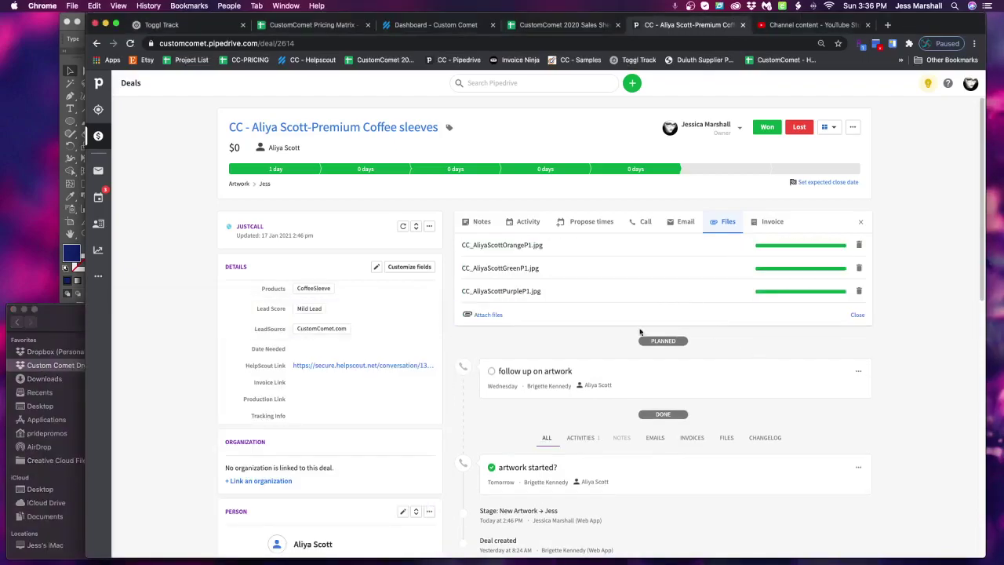
Move the deal to the Sales pipeline at stage Proof Sent, then return to the pipeline board
{"action": "left_click", "coordinate": [240, 184]}
{"action": "left_click", "coordinate": [259, 217]}
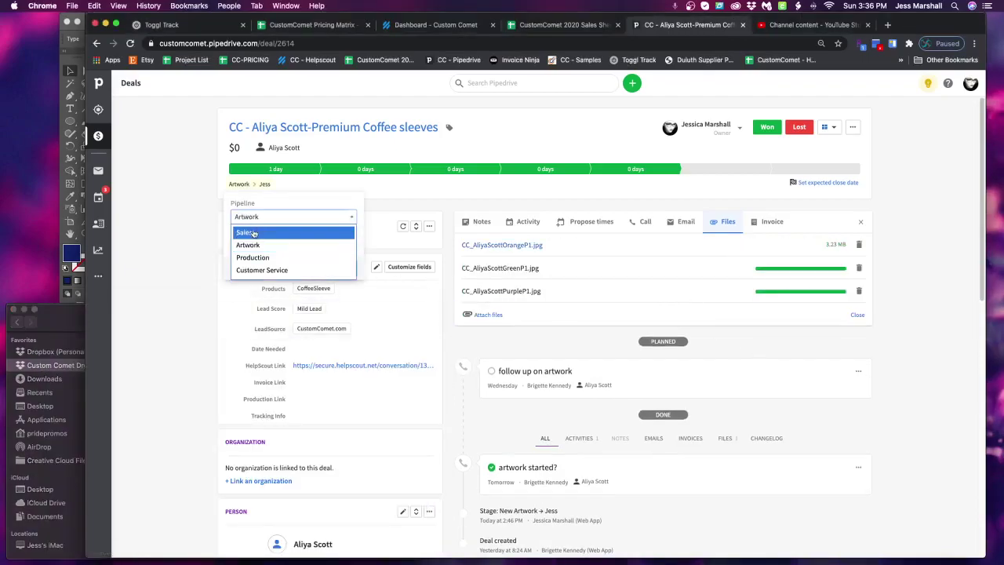
{"action": "left_click", "coordinate": [251, 233]}
{"action": "left_click", "coordinate": [276, 248]}
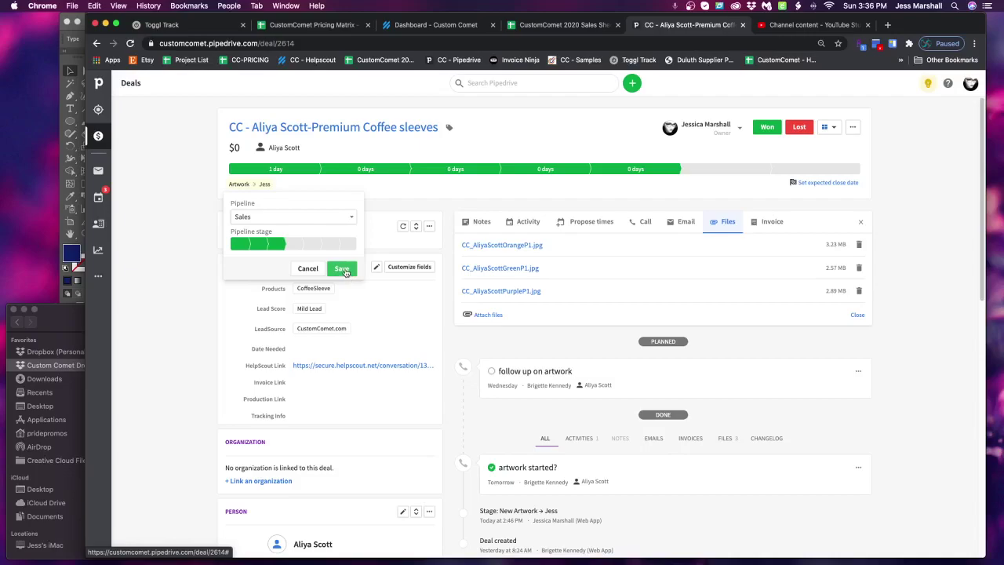
{"action": "left_click", "coordinate": [343, 270]}
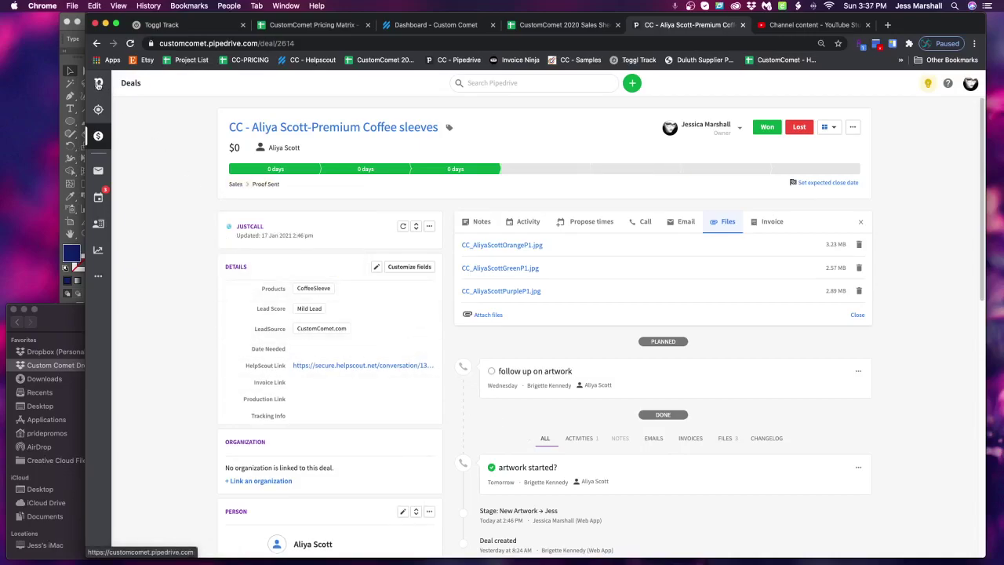
{"action": "left_click", "coordinate": [99, 84]}
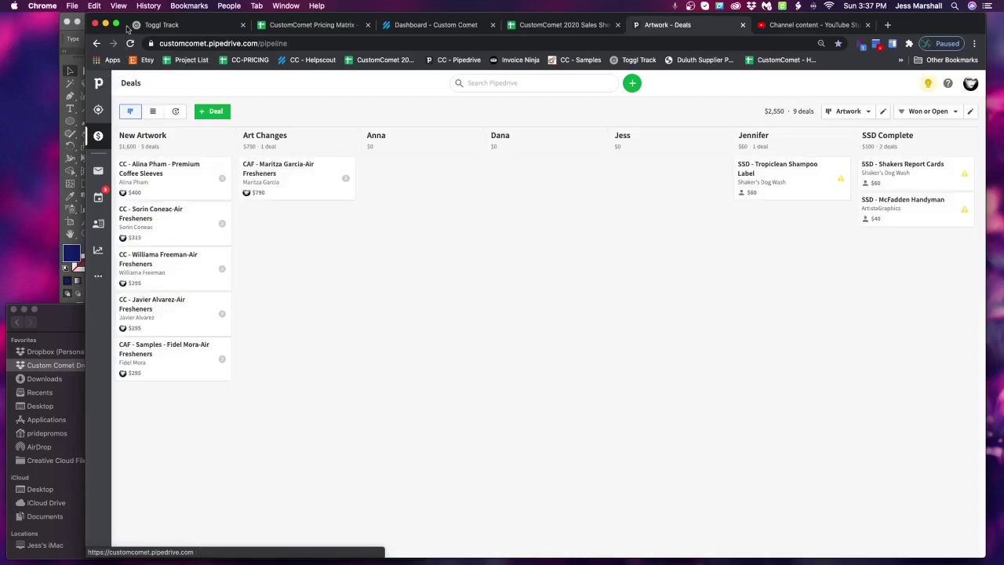